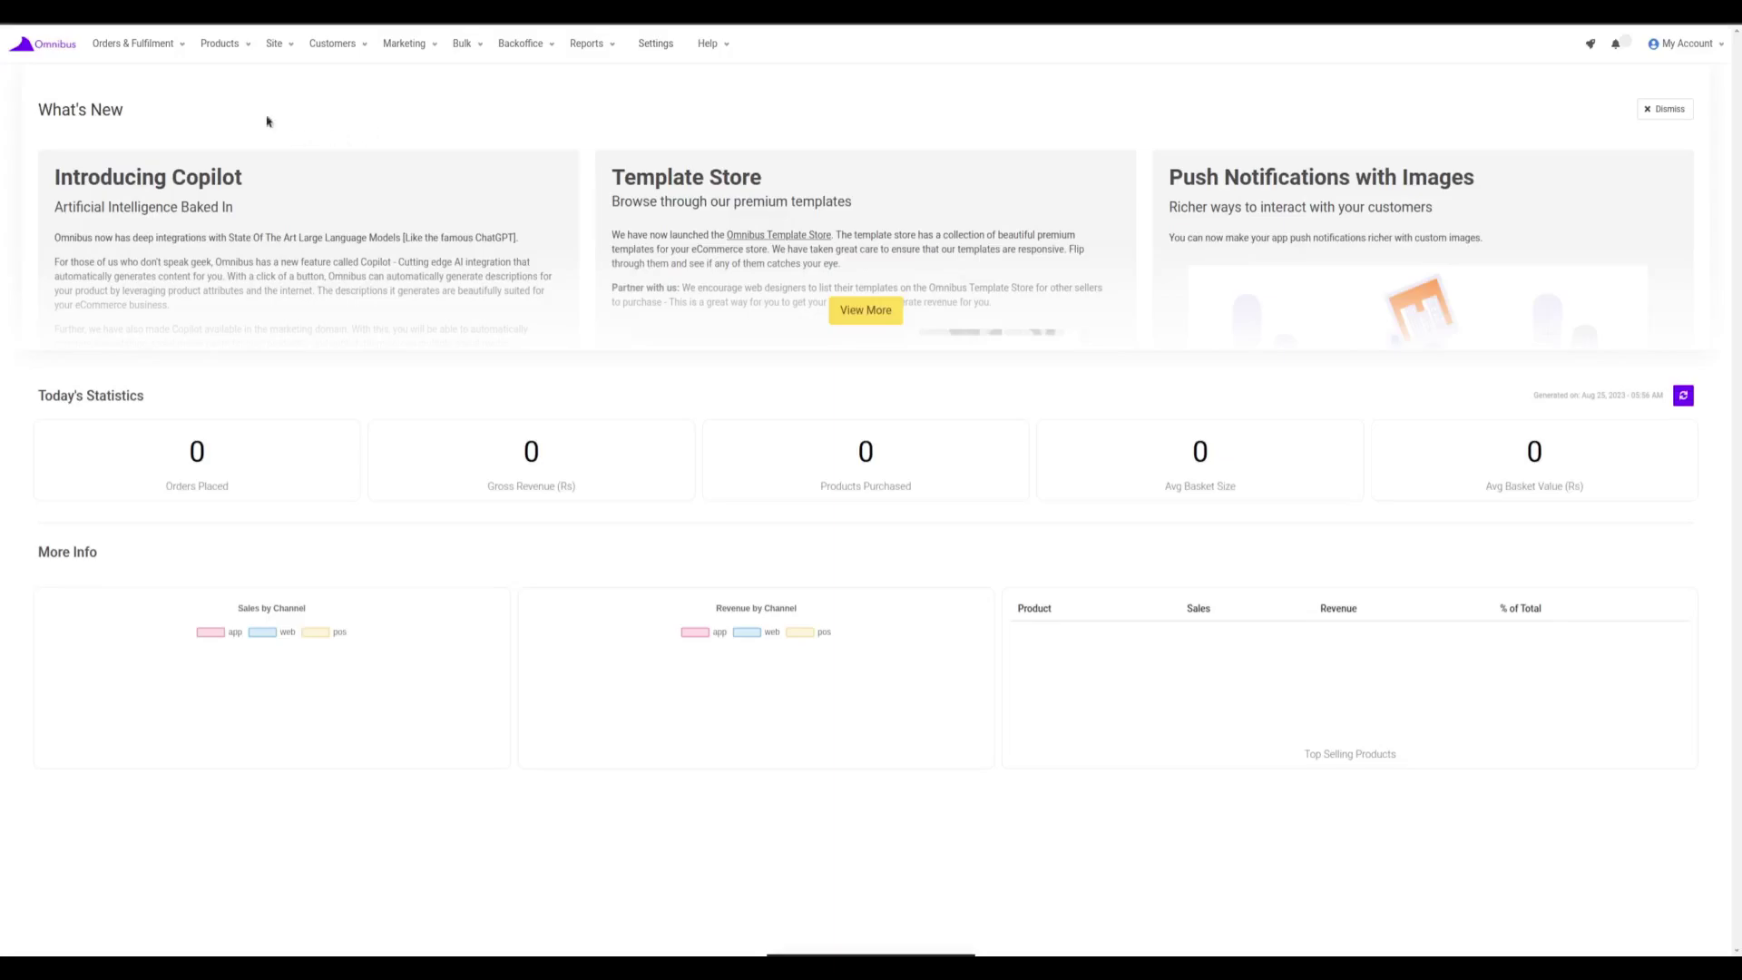
# - Open the Shipping Charges settings and set the shipping type to Free Shipping
pyautogui.moveTo(154, 62)
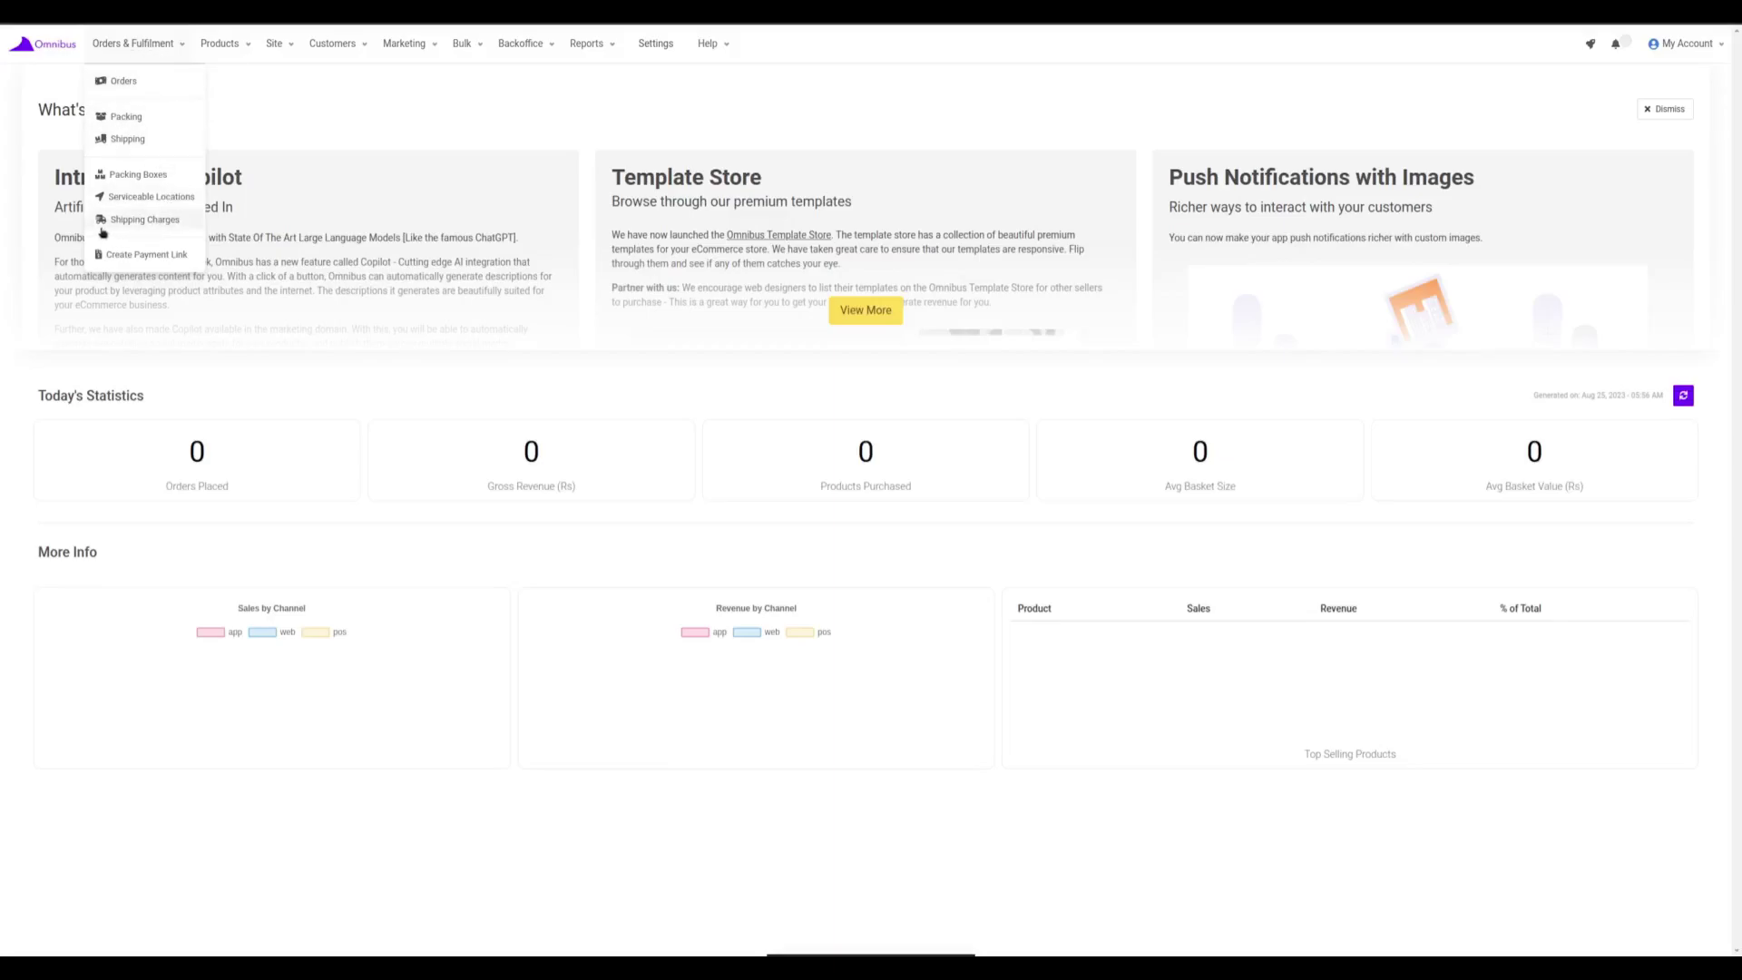
pyautogui.click(186, 231)
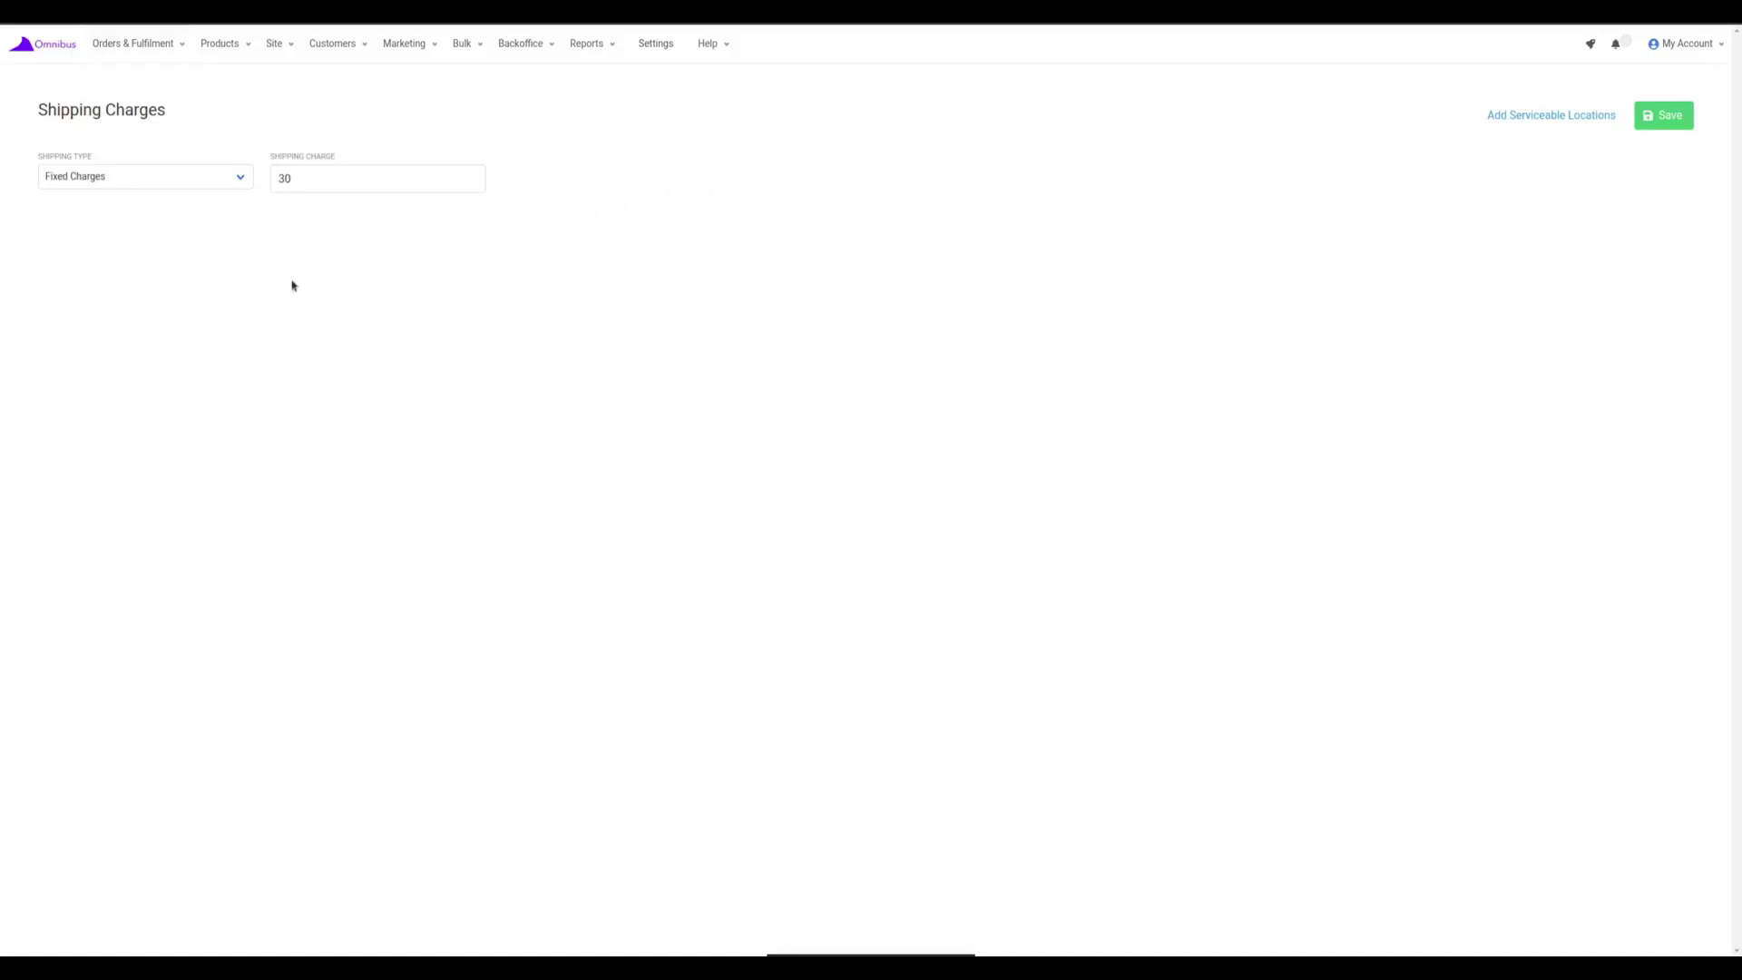
pyautogui.click(245, 184)
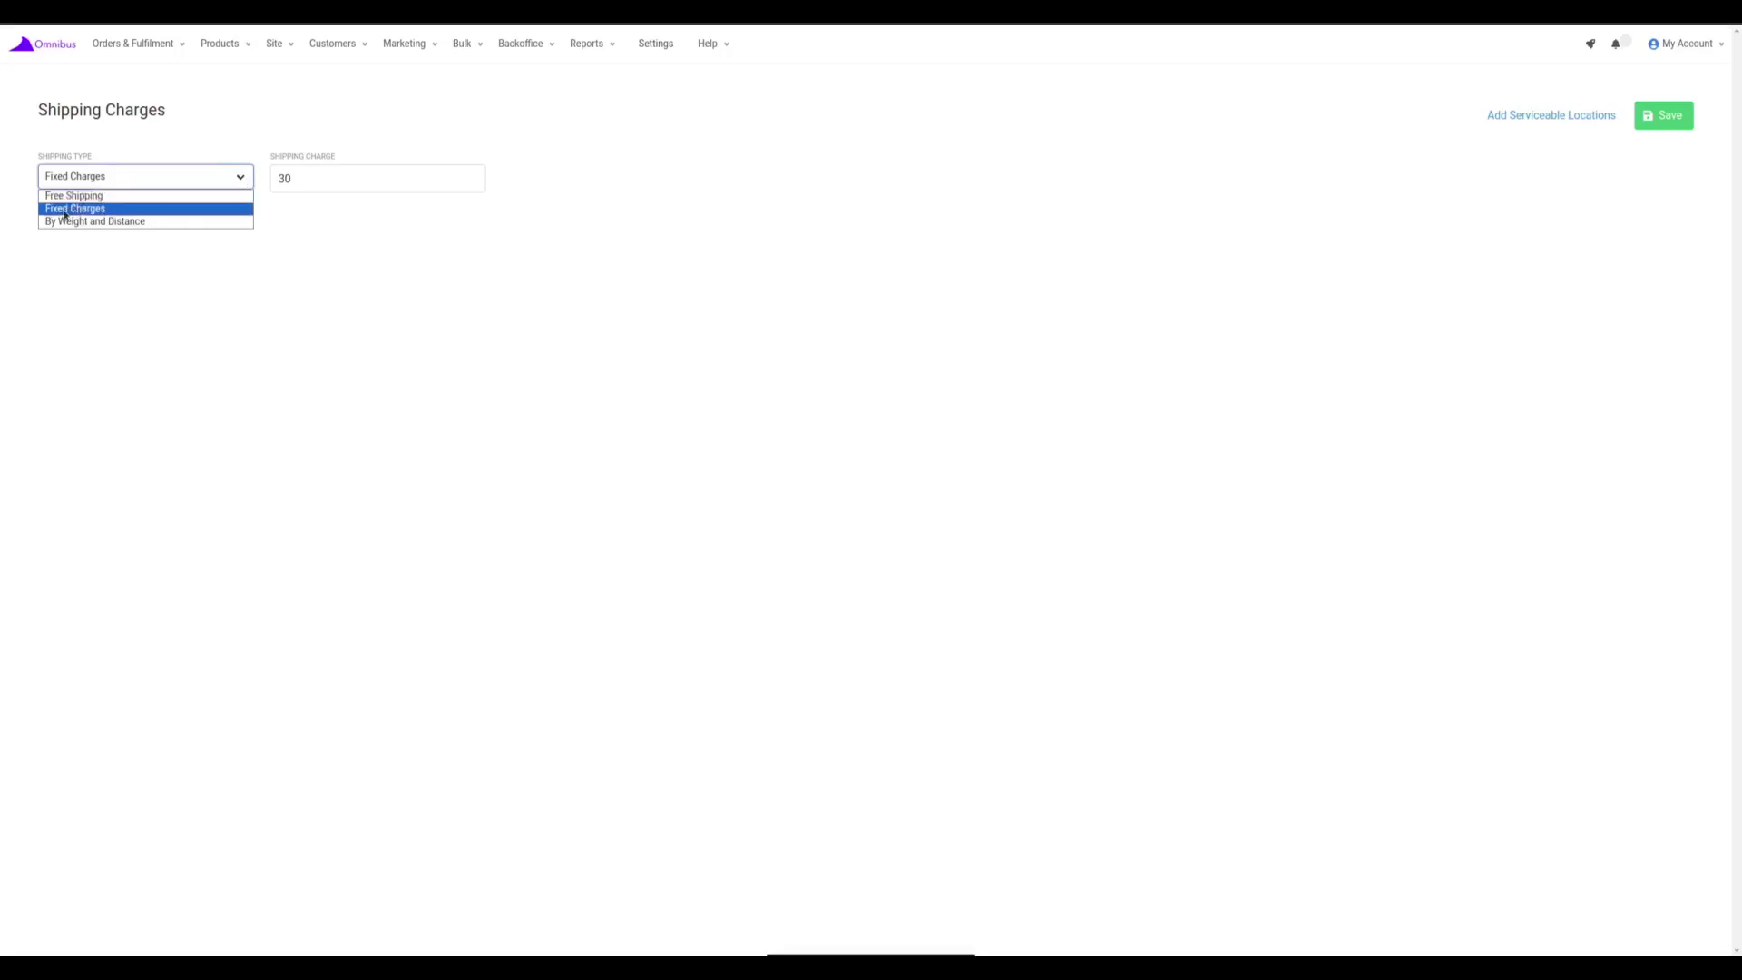
pyautogui.click(108, 200)
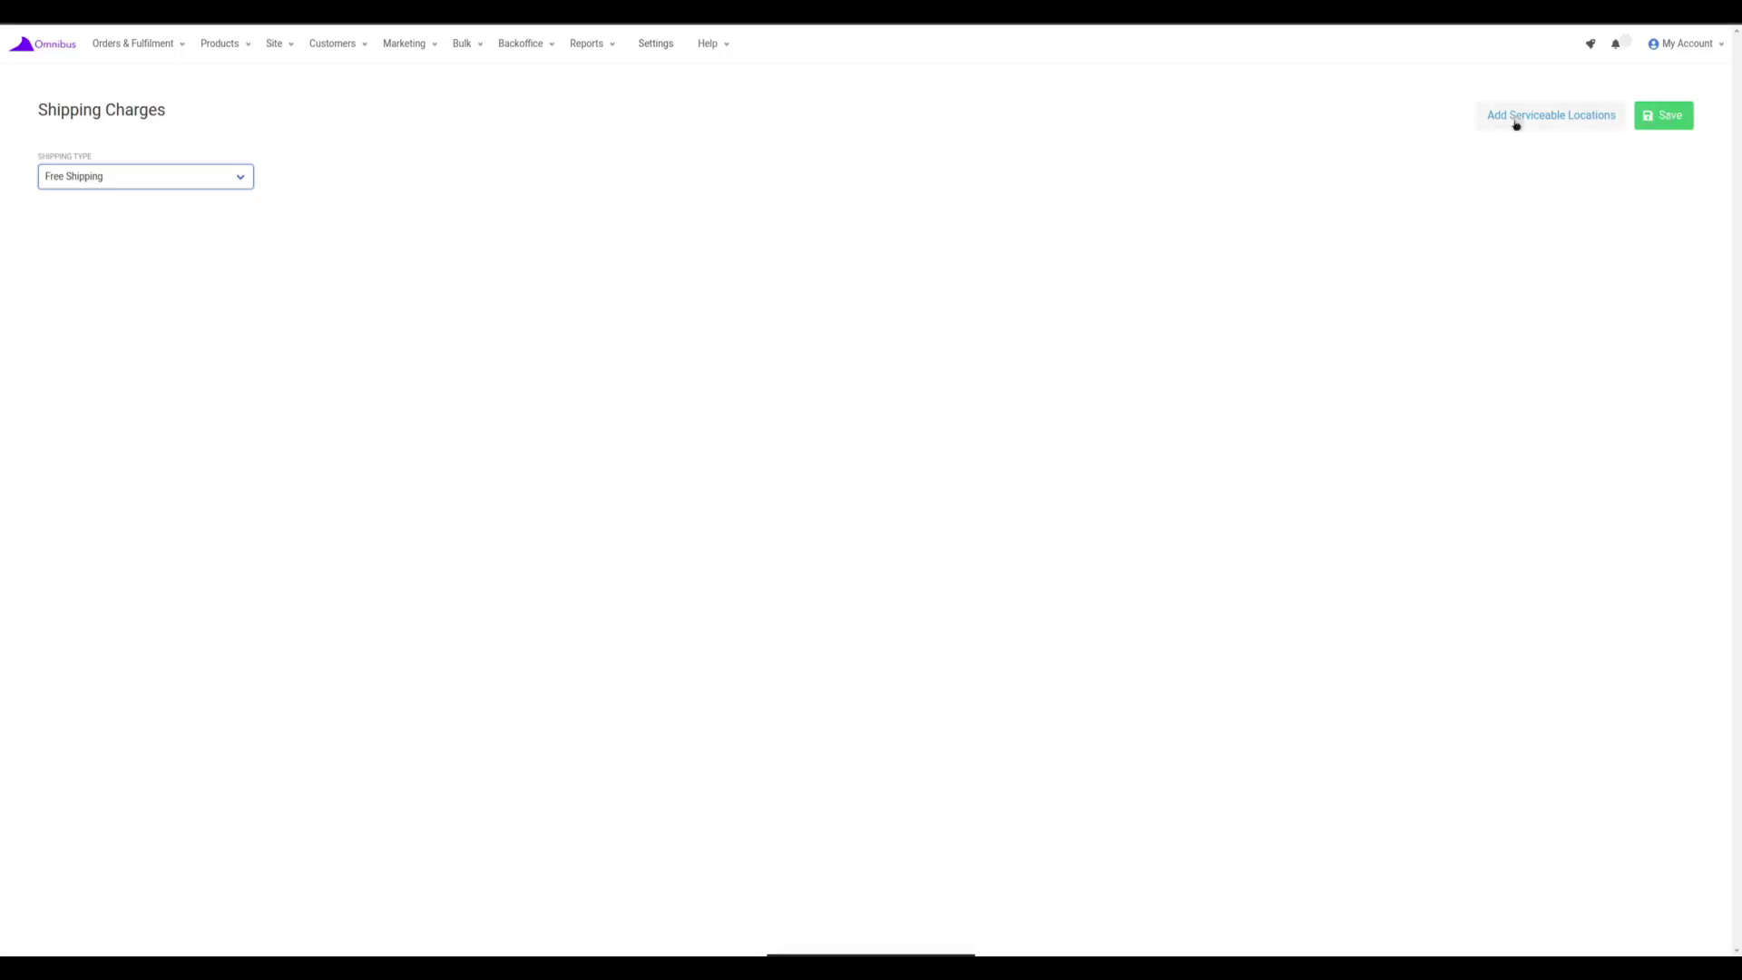
# - Set the shipping type to Fixed Charges with a shipping charge of 30 and save the settings
pyautogui.click(158, 185)
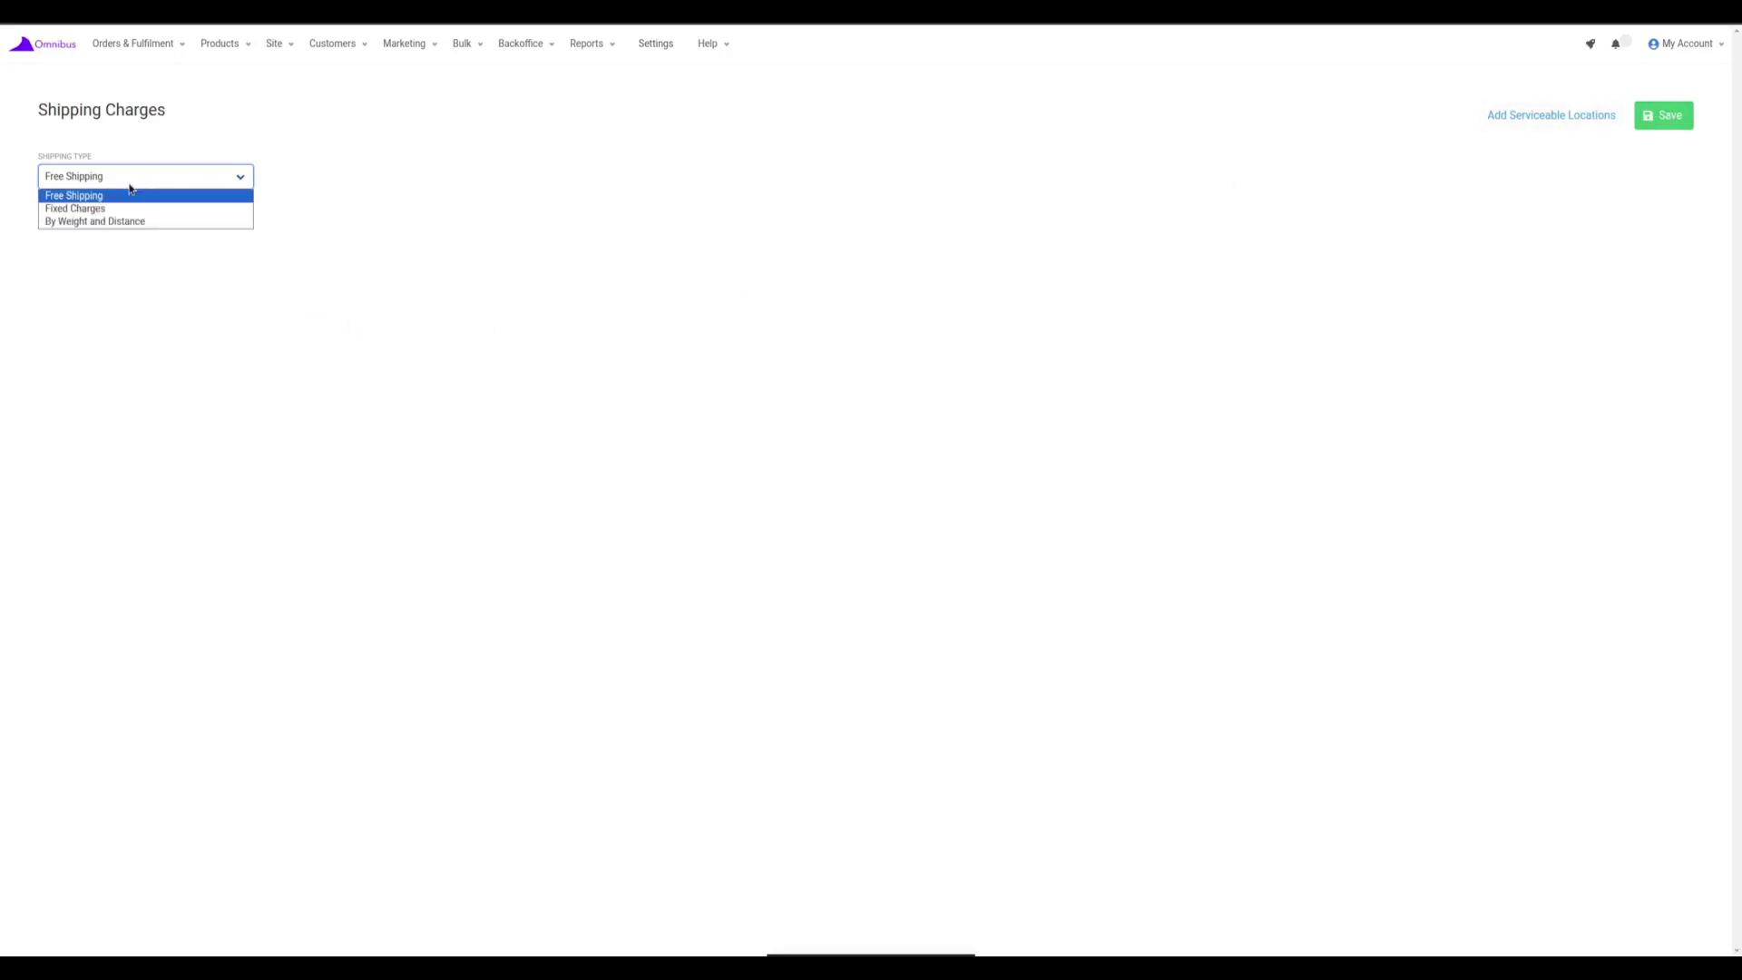
pyautogui.click(55, 207)
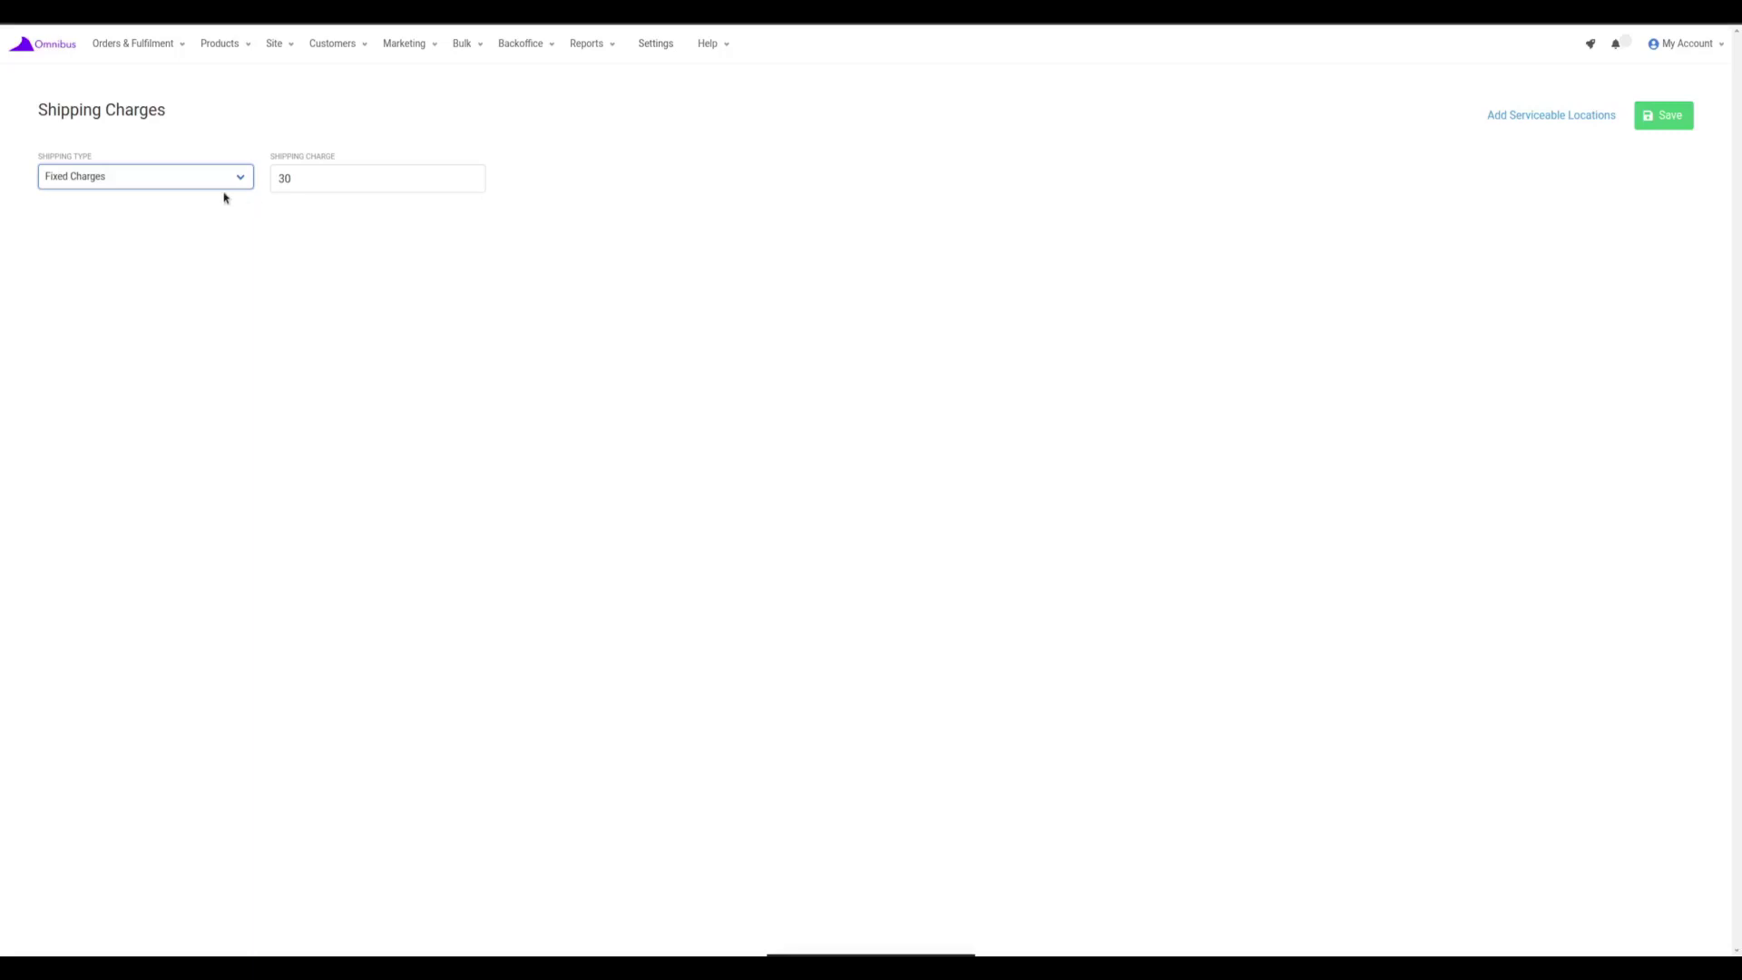
pyautogui.doubleClick(306, 177)
pyautogui.click(306, 177)
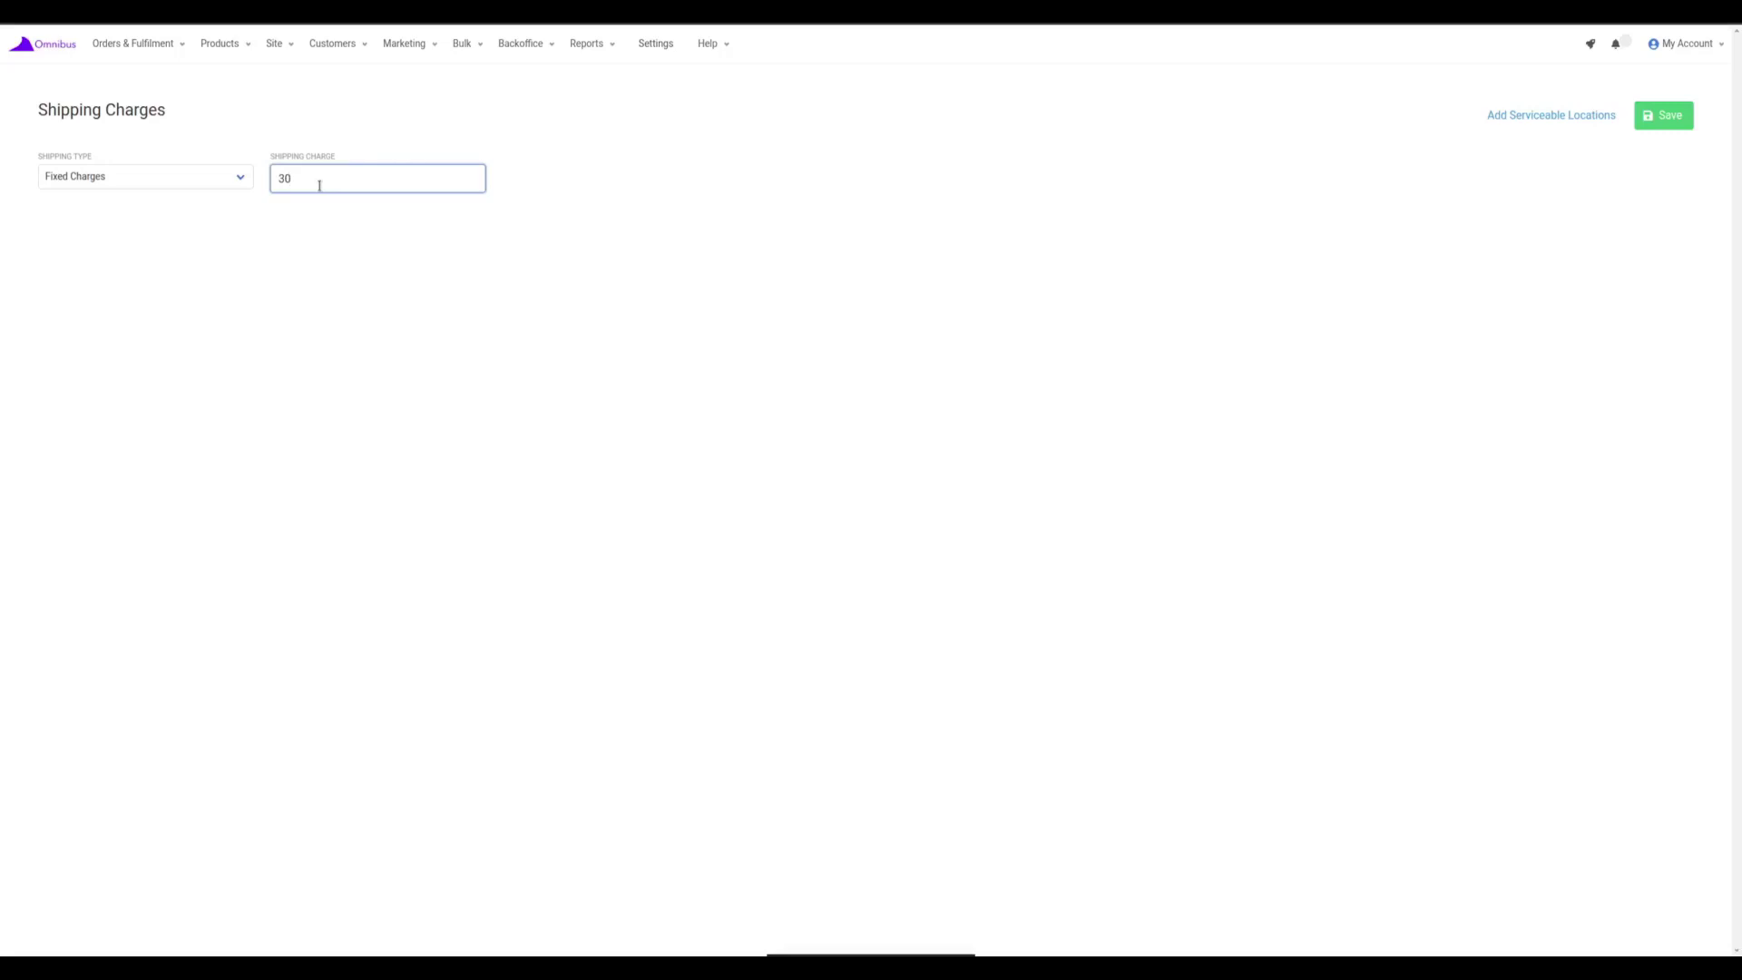
pyautogui.click(1646, 123)
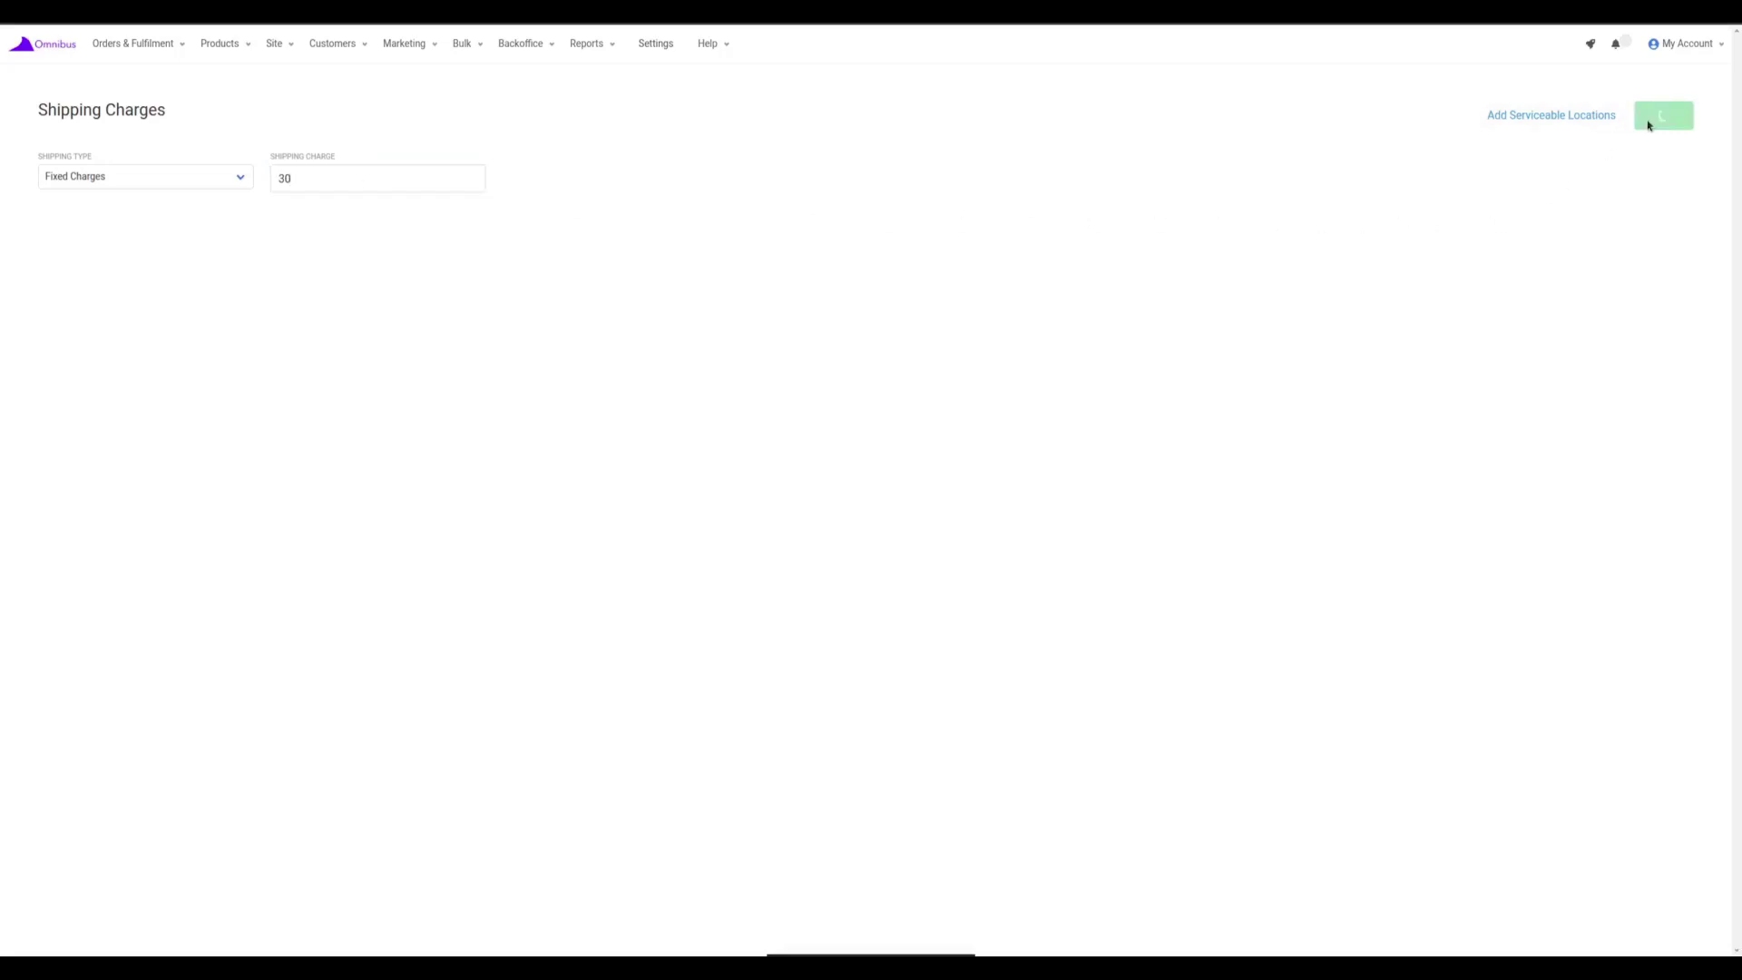
# - Set the shipping type to By Weight and Distance and keep Furrie Buddies POS Warehouse as the warehouse
pyautogui.click(162, 188)
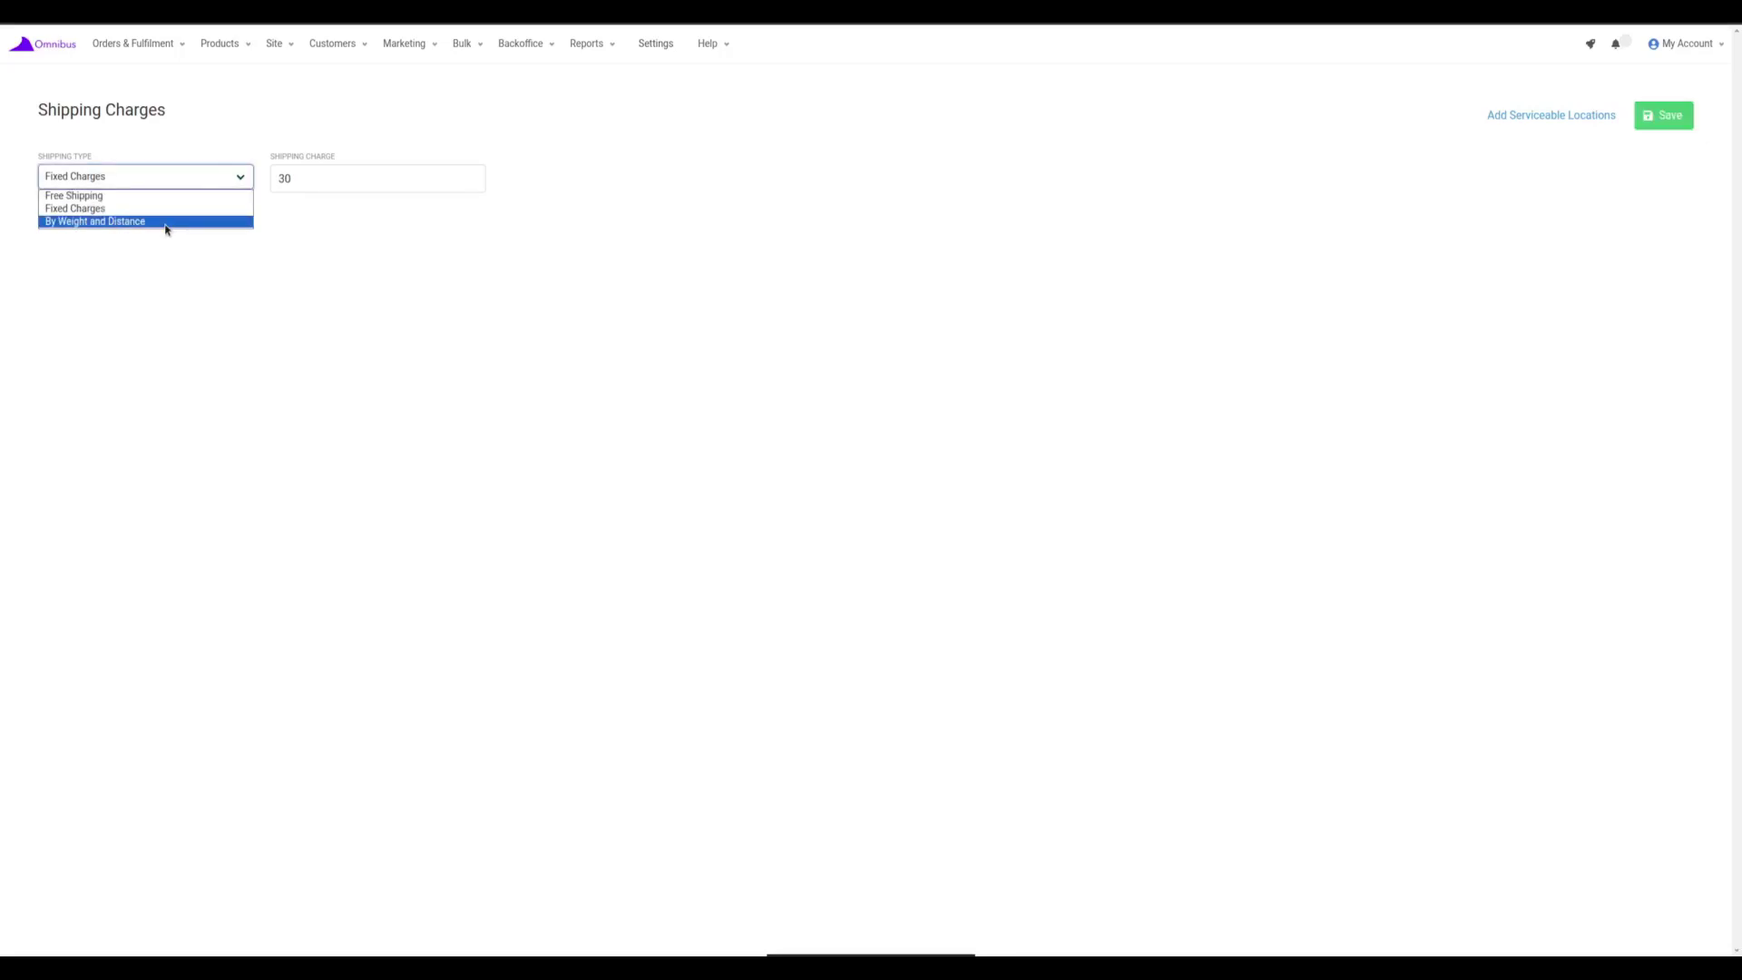
pyautogui.click(167, 224)
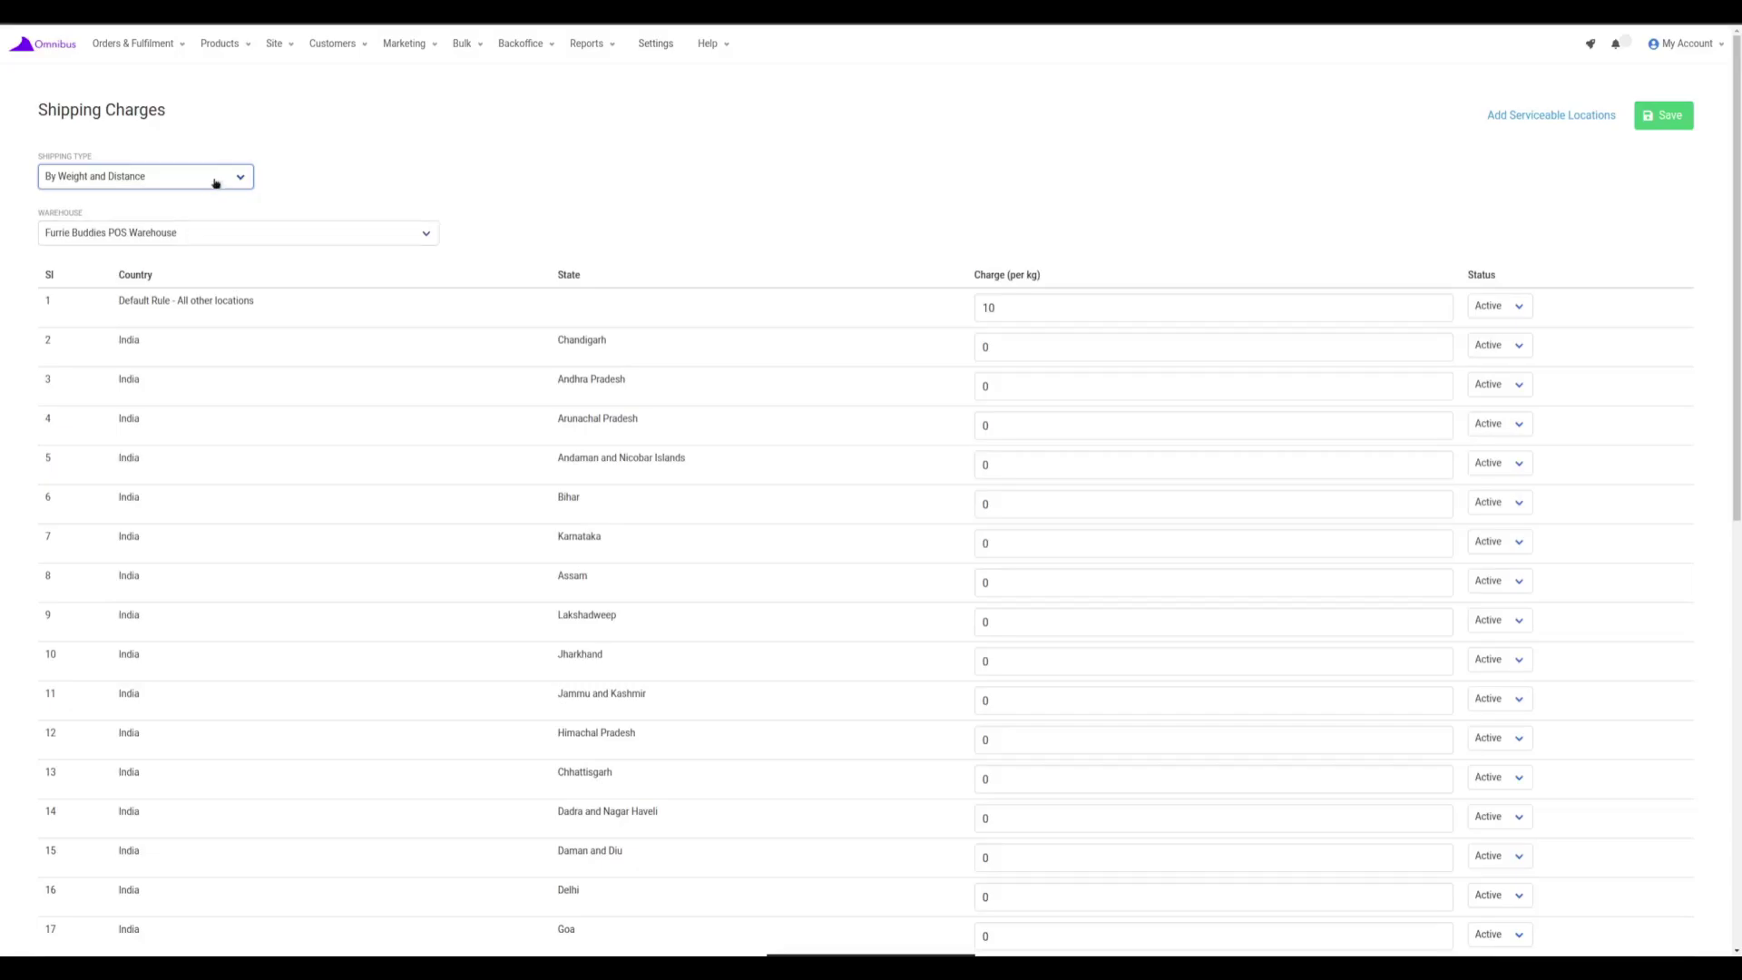
pyautogui.click(301, 190)
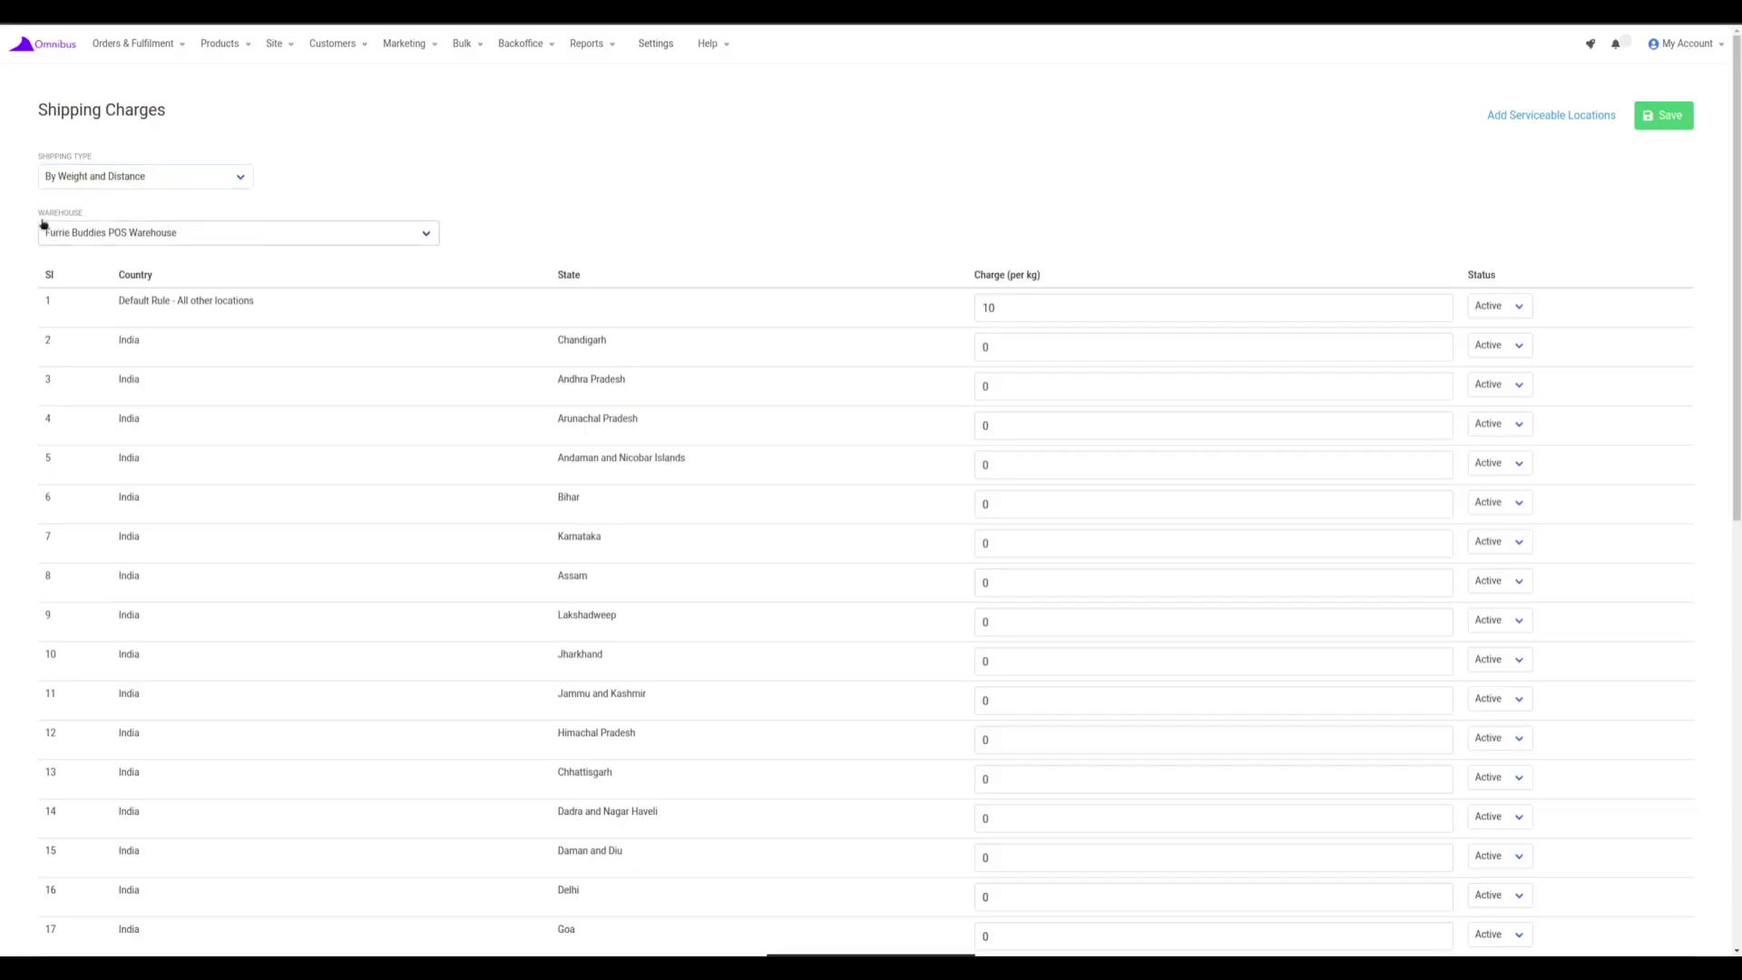
pyautogui.click(245, 238)
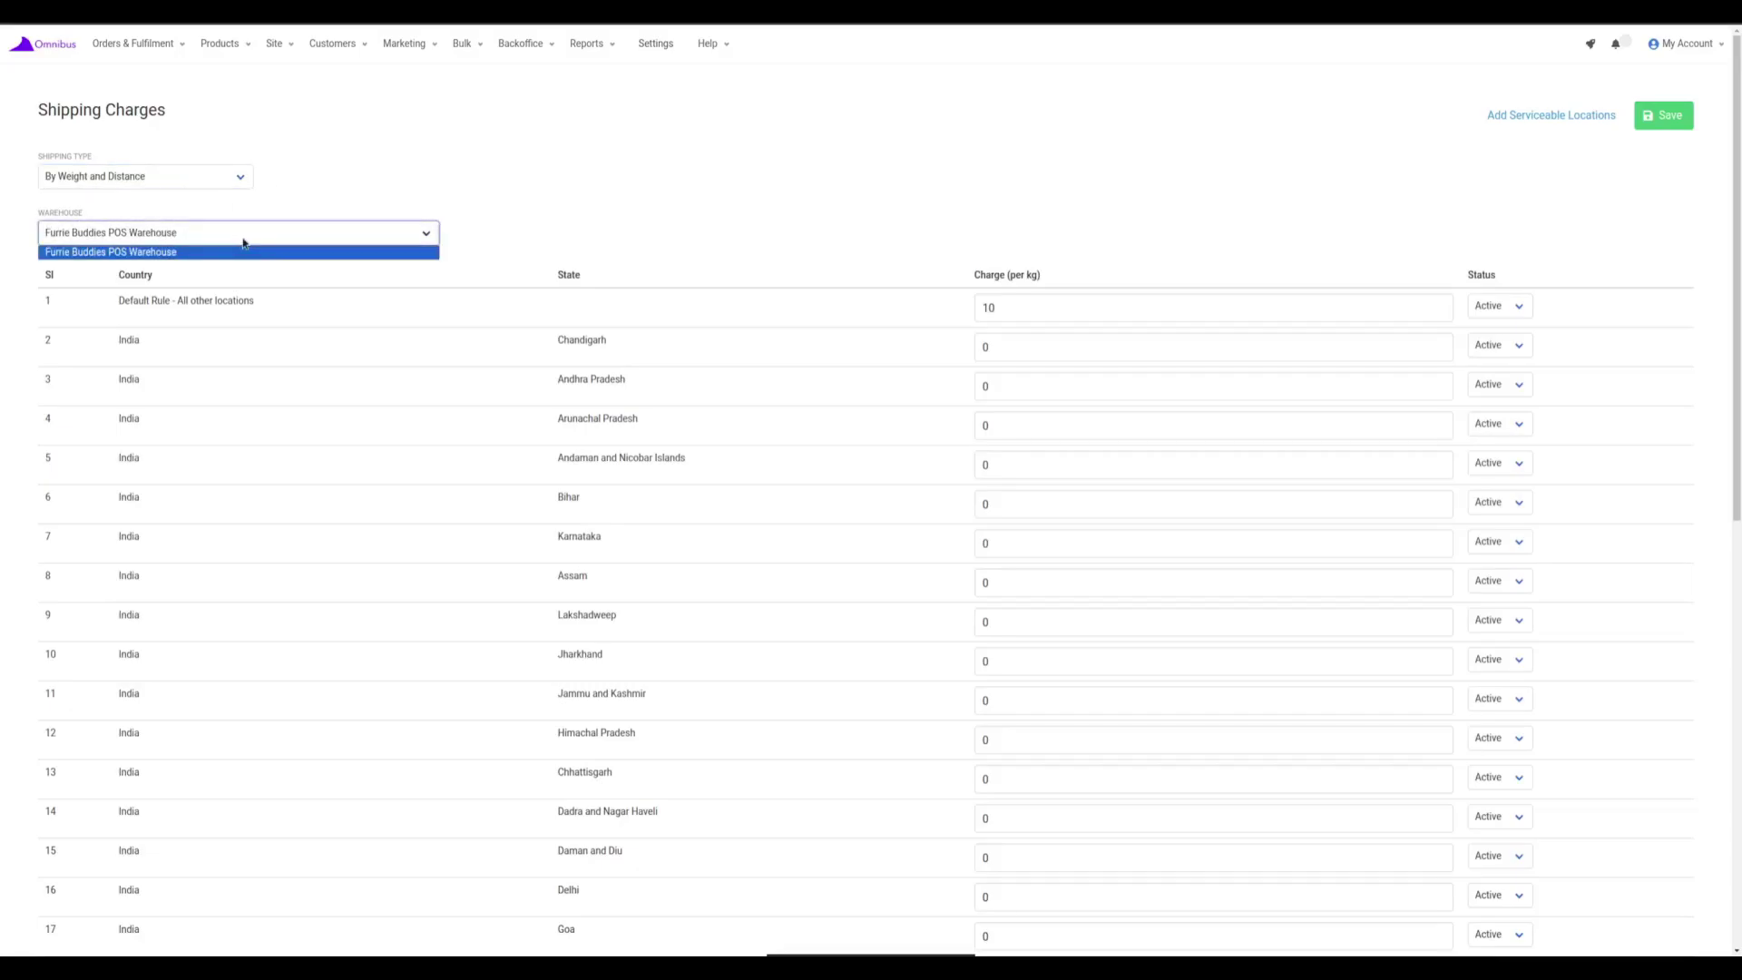
pyautogui.click(435, 244)
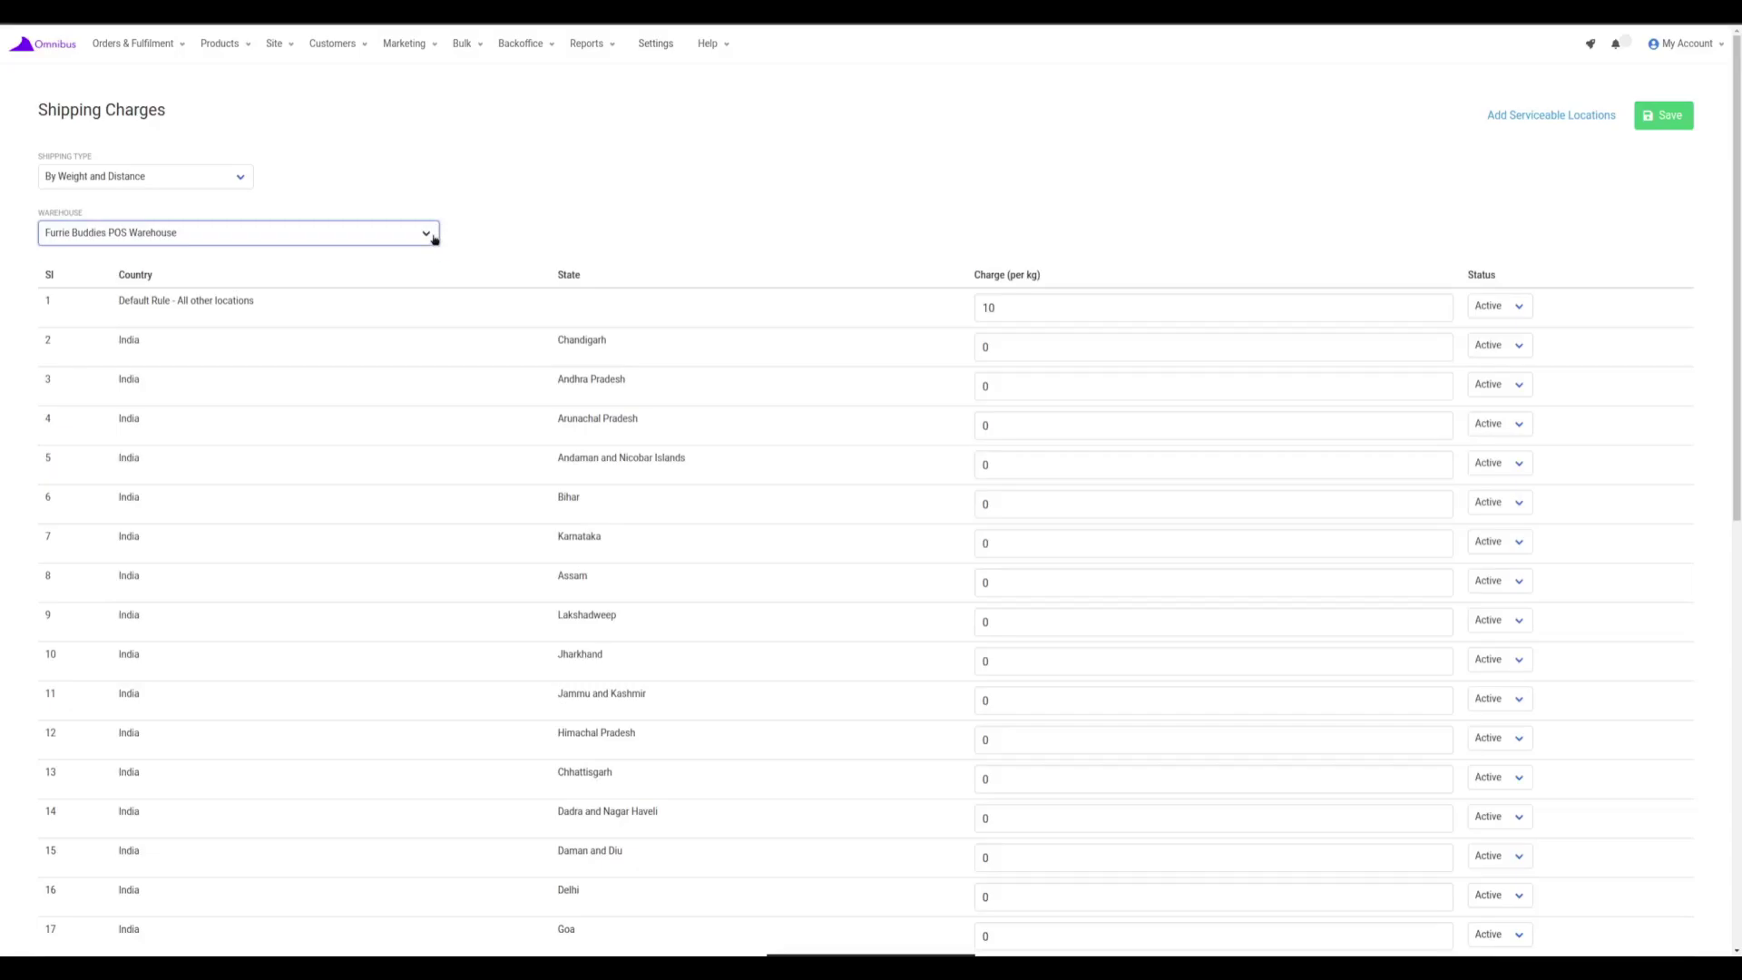
pyautogui.click(435, 240)
pyautogui.click(563, 249)
# - Examine the full list of countries and states with their per-kg shipping charges and statuses
pyautogui.scroll(-1, 557, 250)
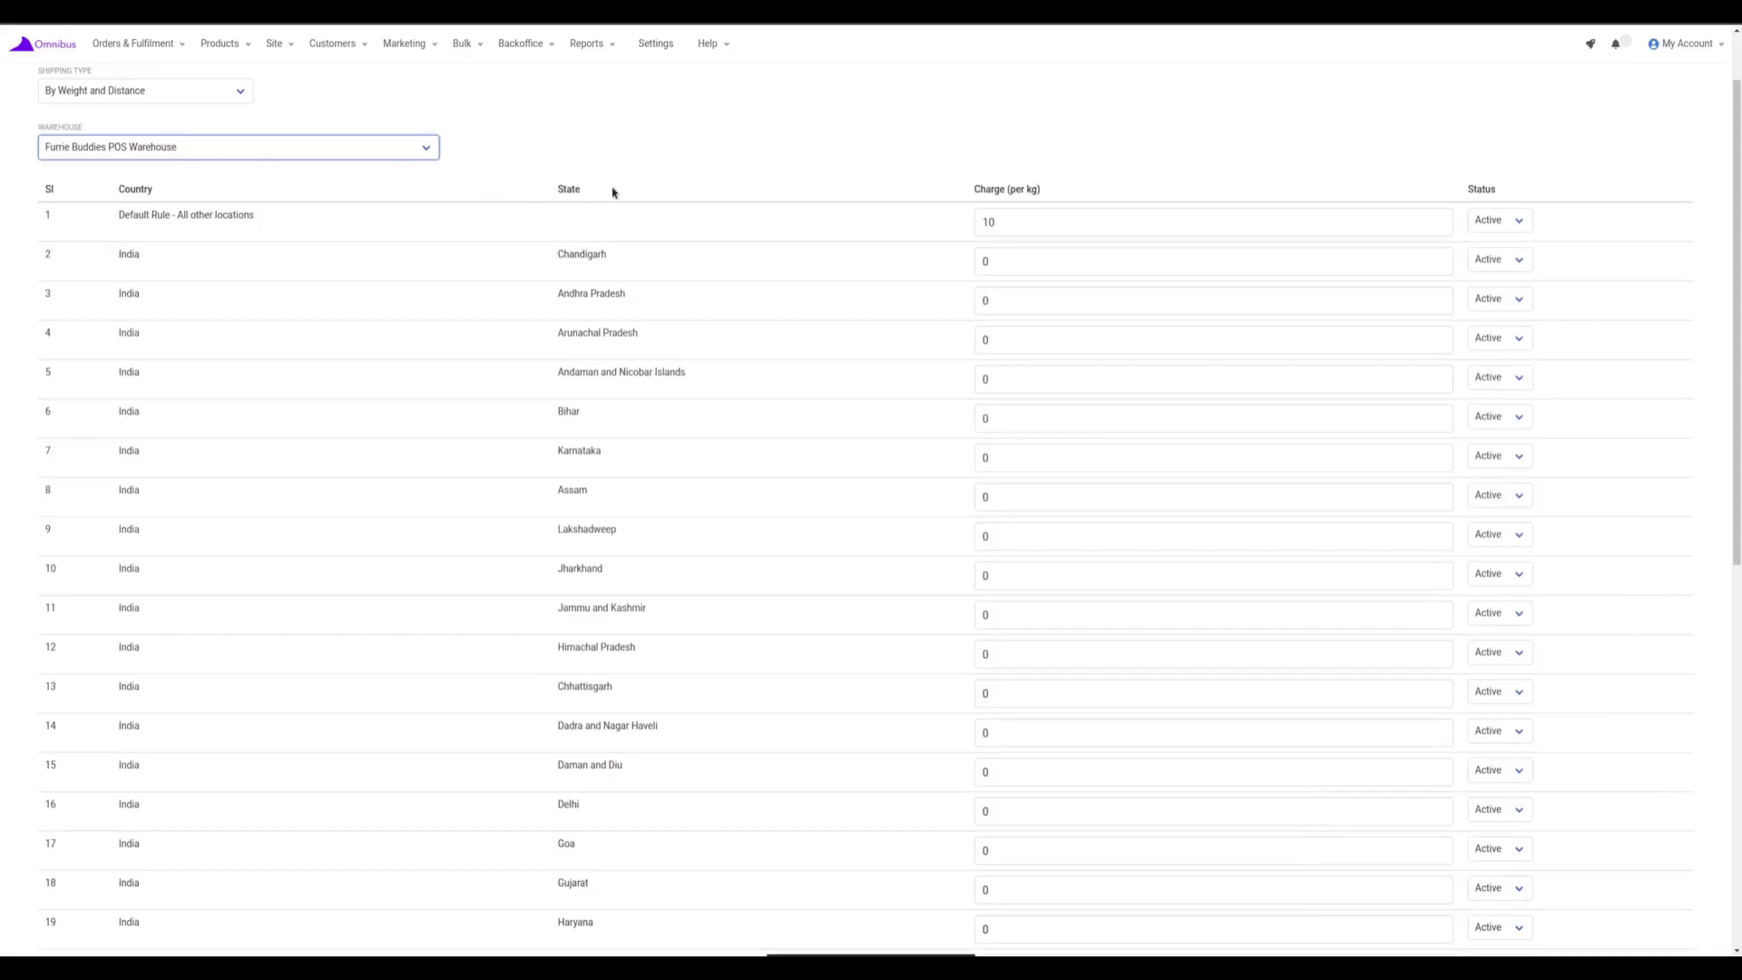
pyautogui.scroll(-1, 613, 193)
pyautogui.scroll(2, 611, 194)
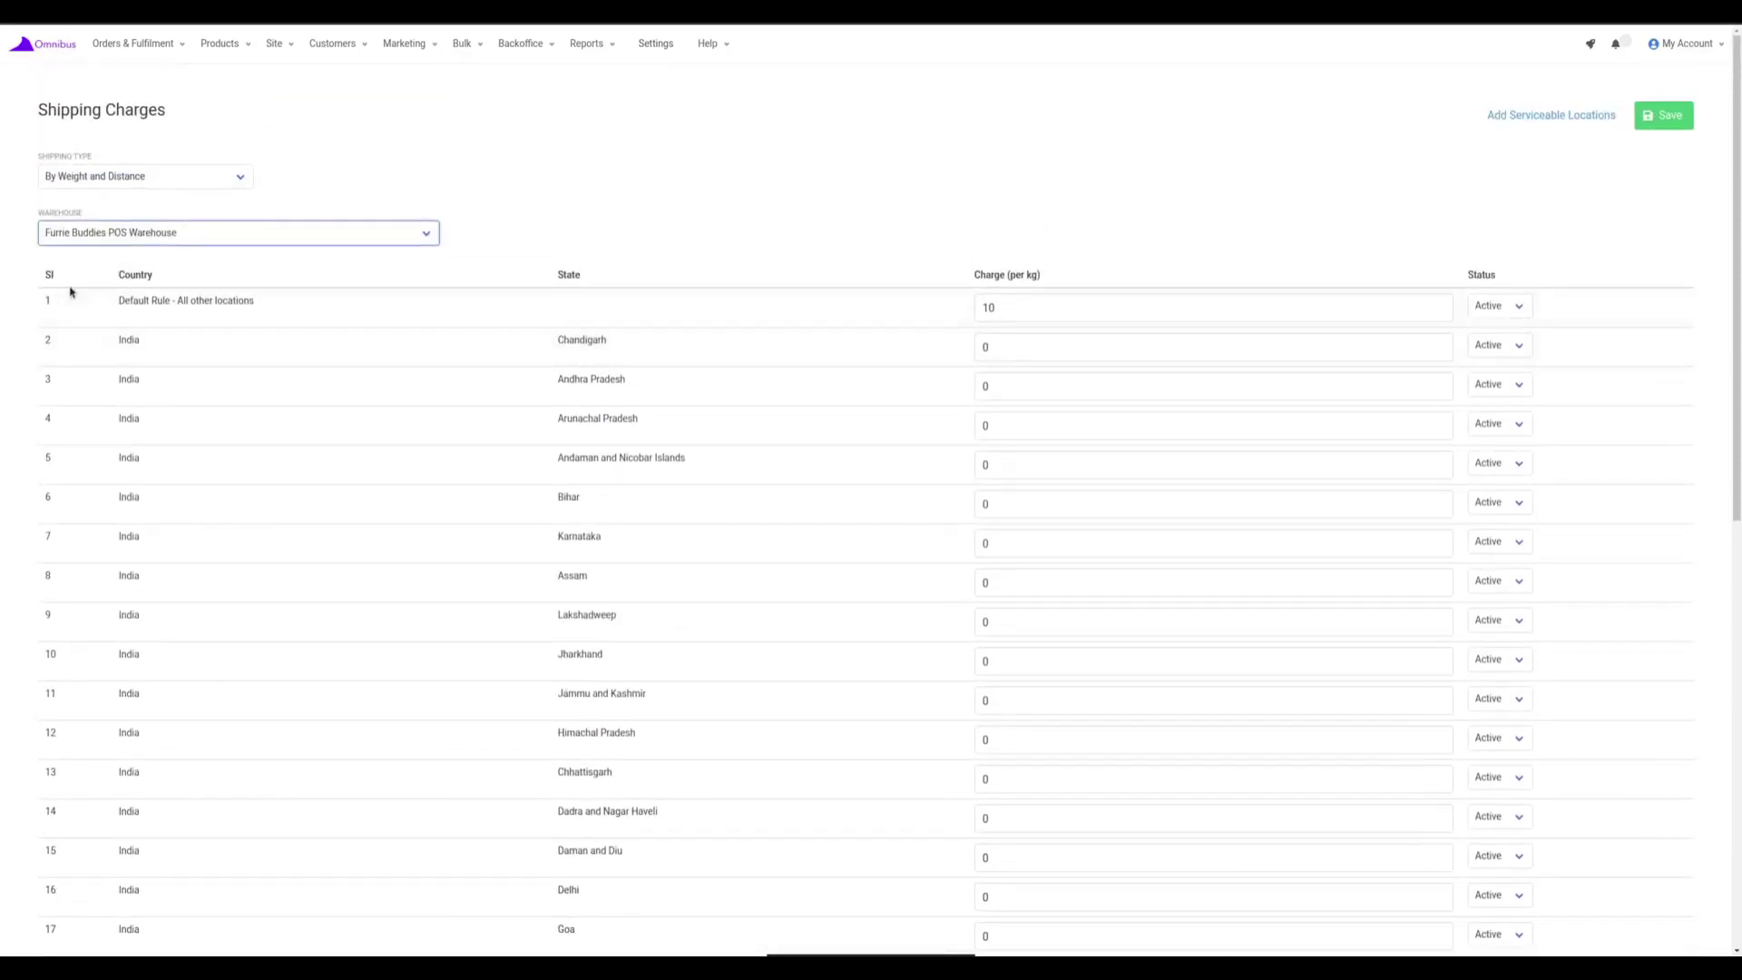
pyautogui.scroll(-1, 206, 264)
pyautogui.scroll(-7, 182, 217)
pyautogui.scroll(-2, 182, 222)
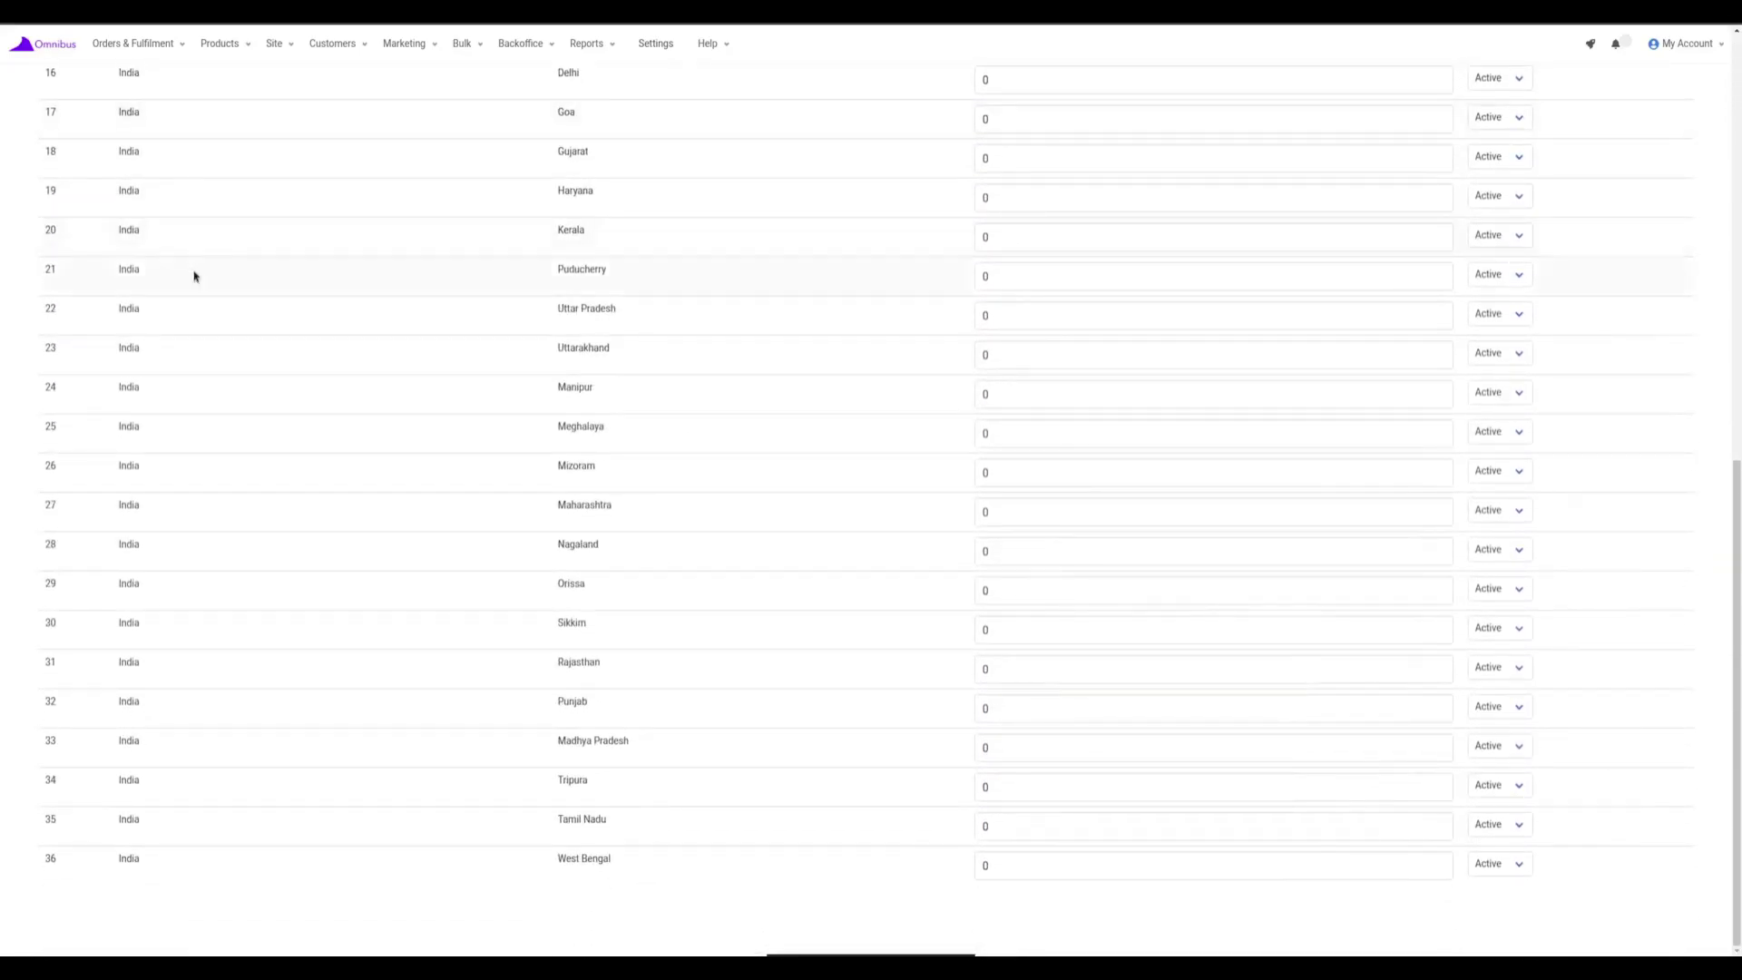
pyautogui.scroll(9, 169, 869)
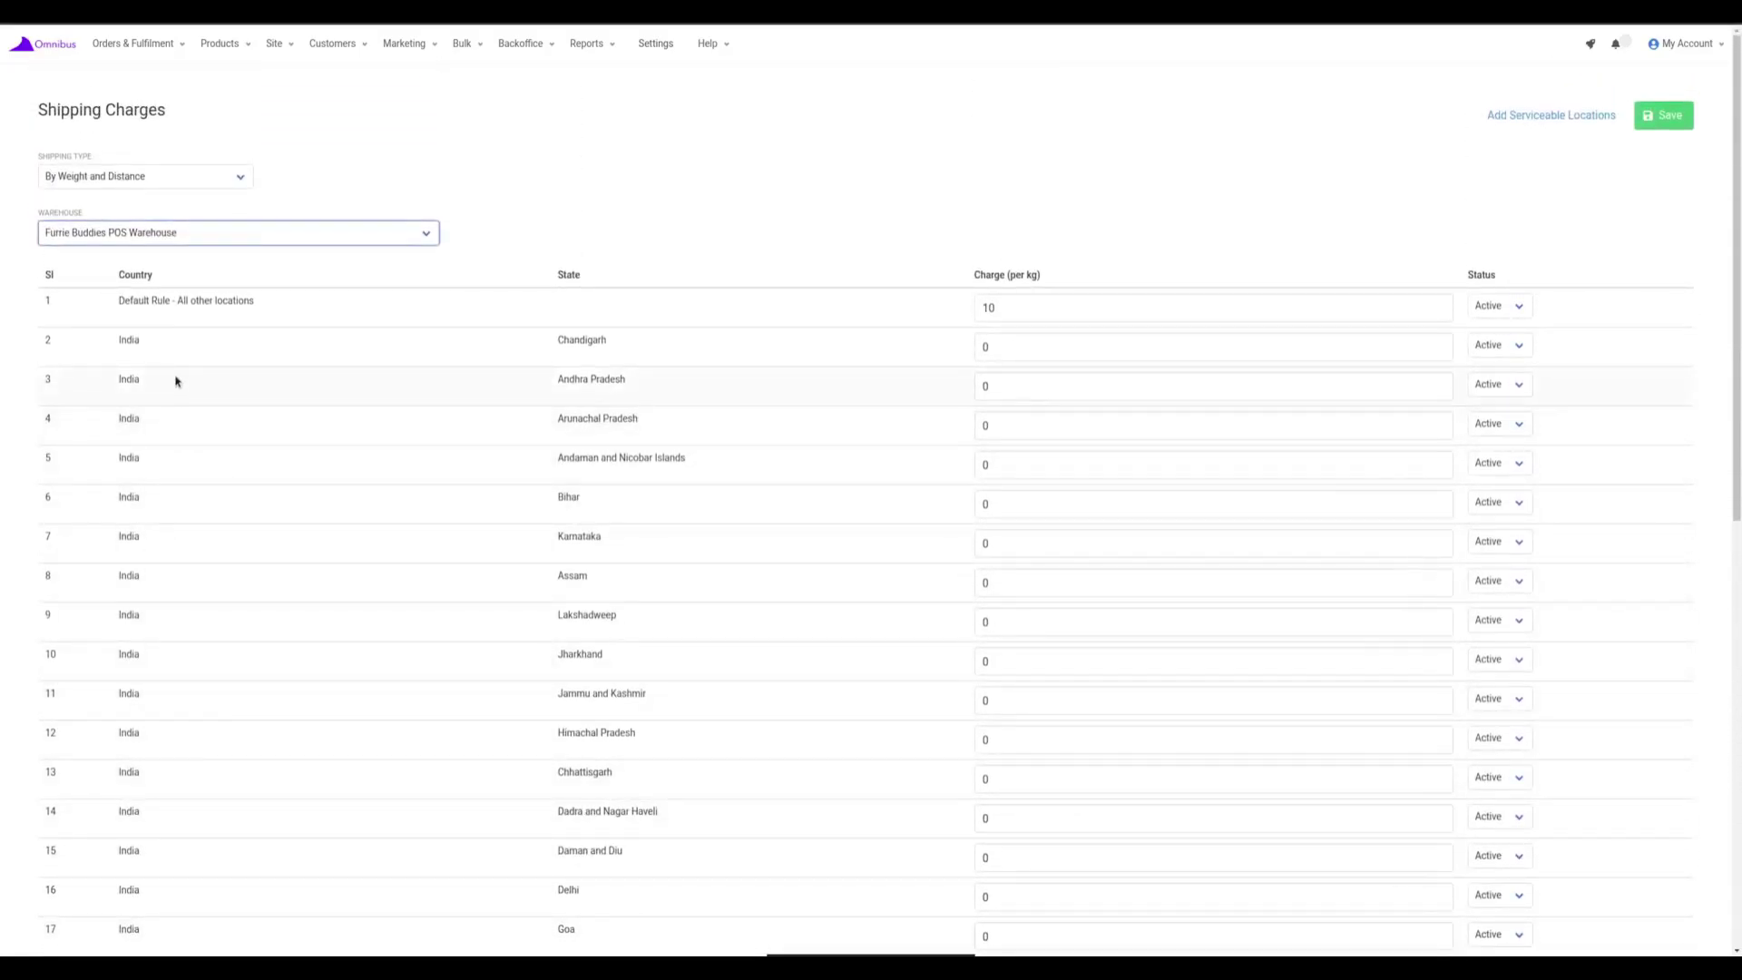
pyautogui.click(120, 338)
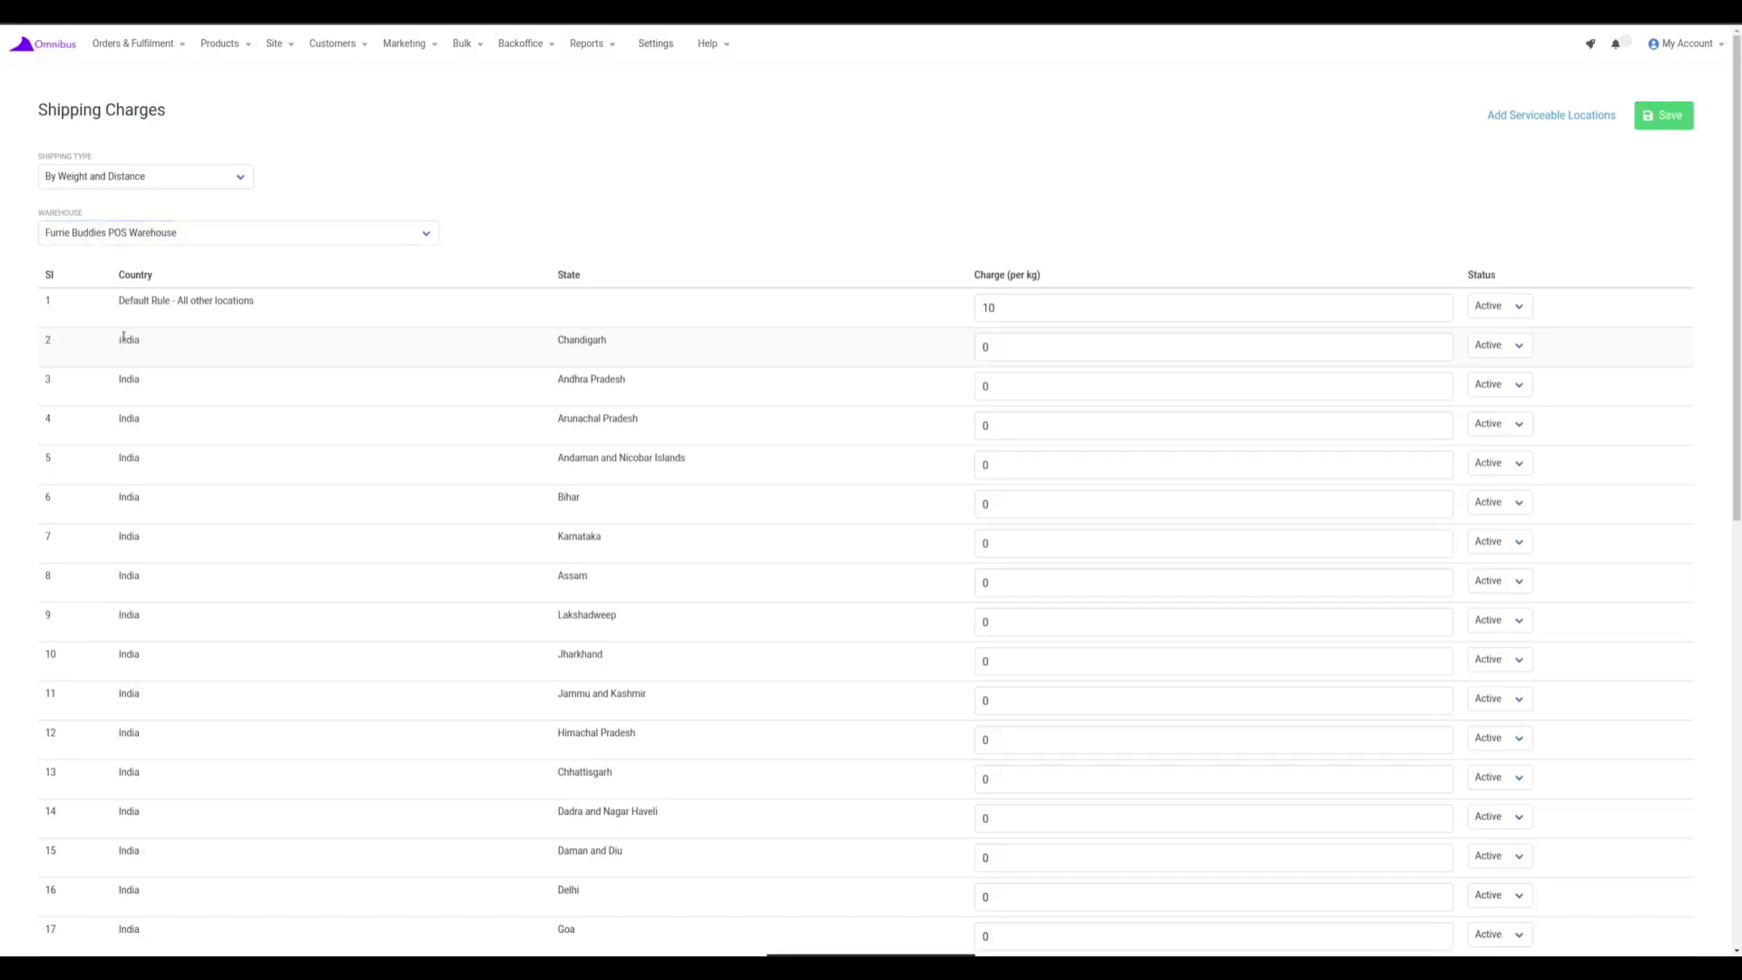
pyautogui.scroll(-9, 680, 436)
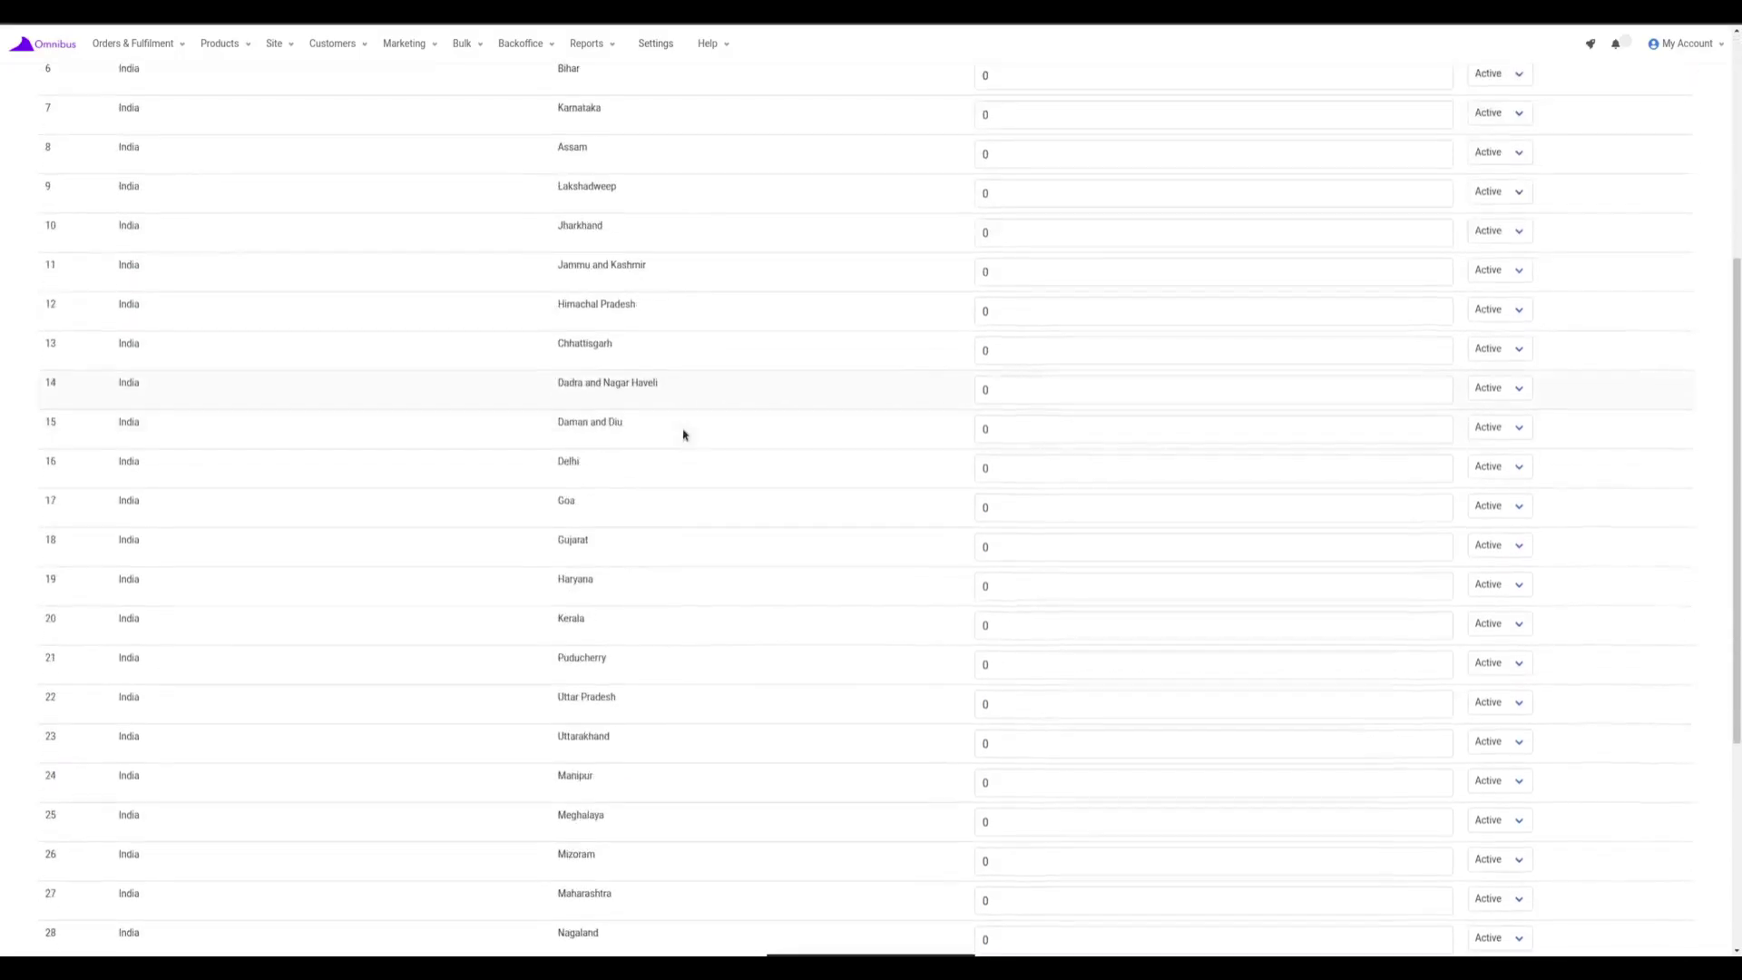
pyautogui.scroll(9, 688, 509)
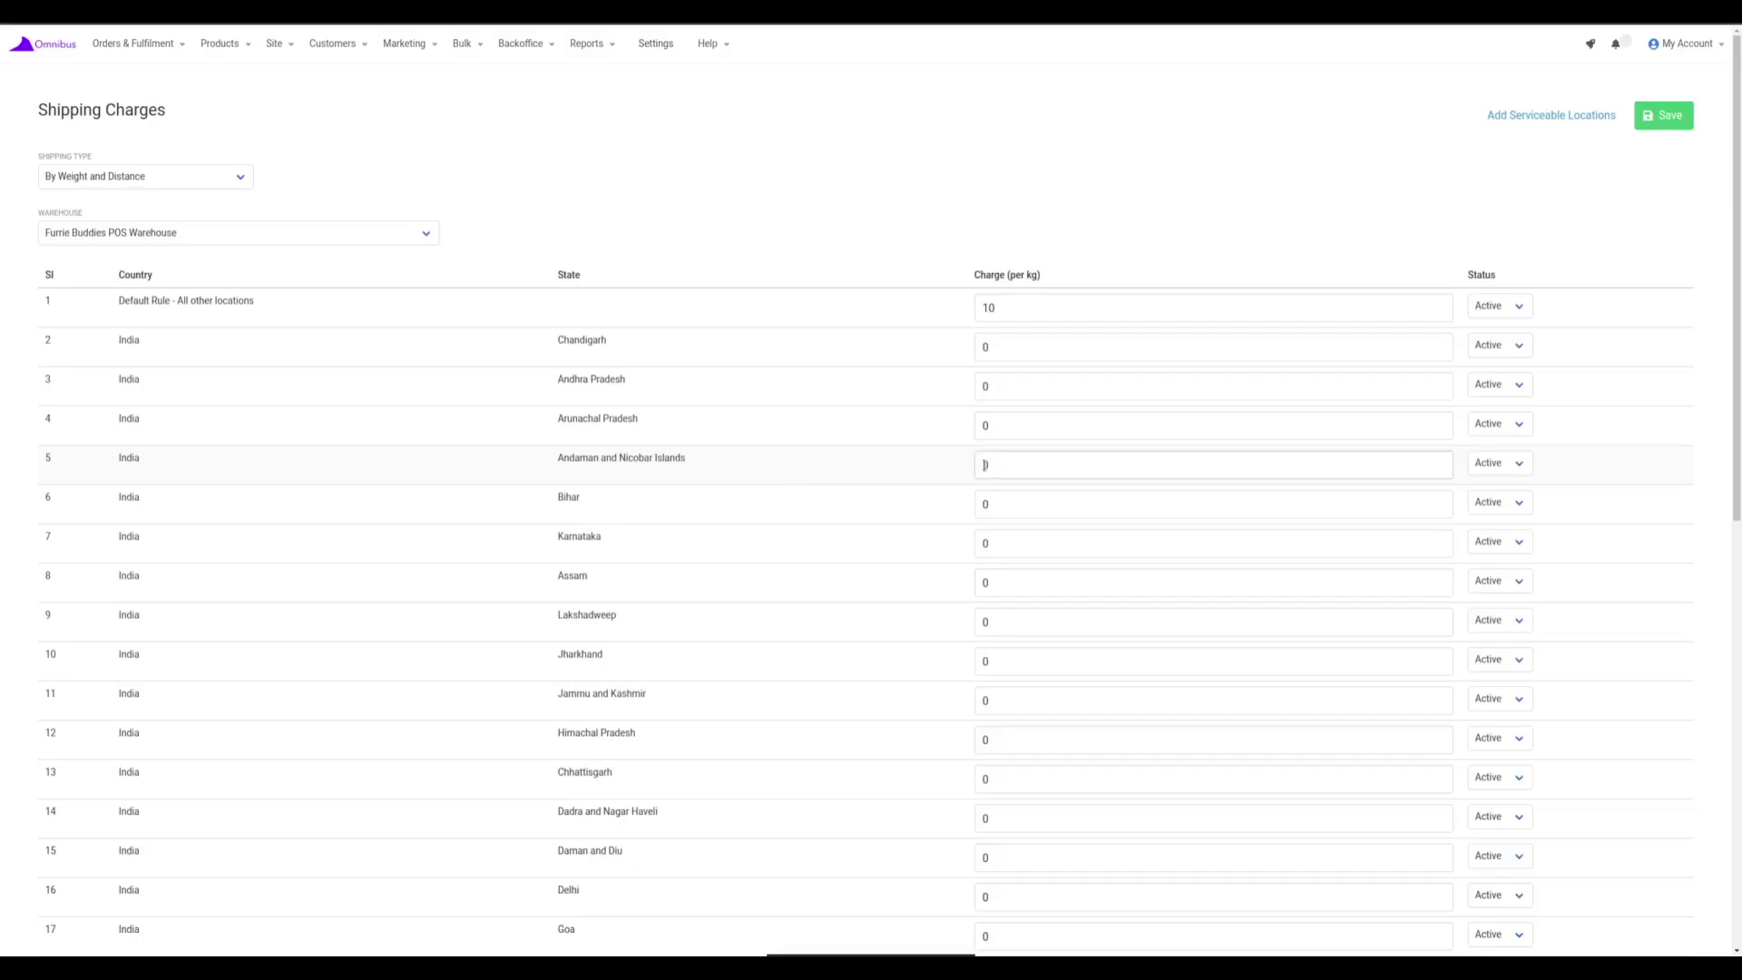
# - Set the per-kg shipping charge to 40 for Chandigarh and 20 for Andhra Pradesh
pyautogui.moveTo(1009, 276); pyautogui.dragTo(1070, 276)
pyautogui.click(1070, 276)
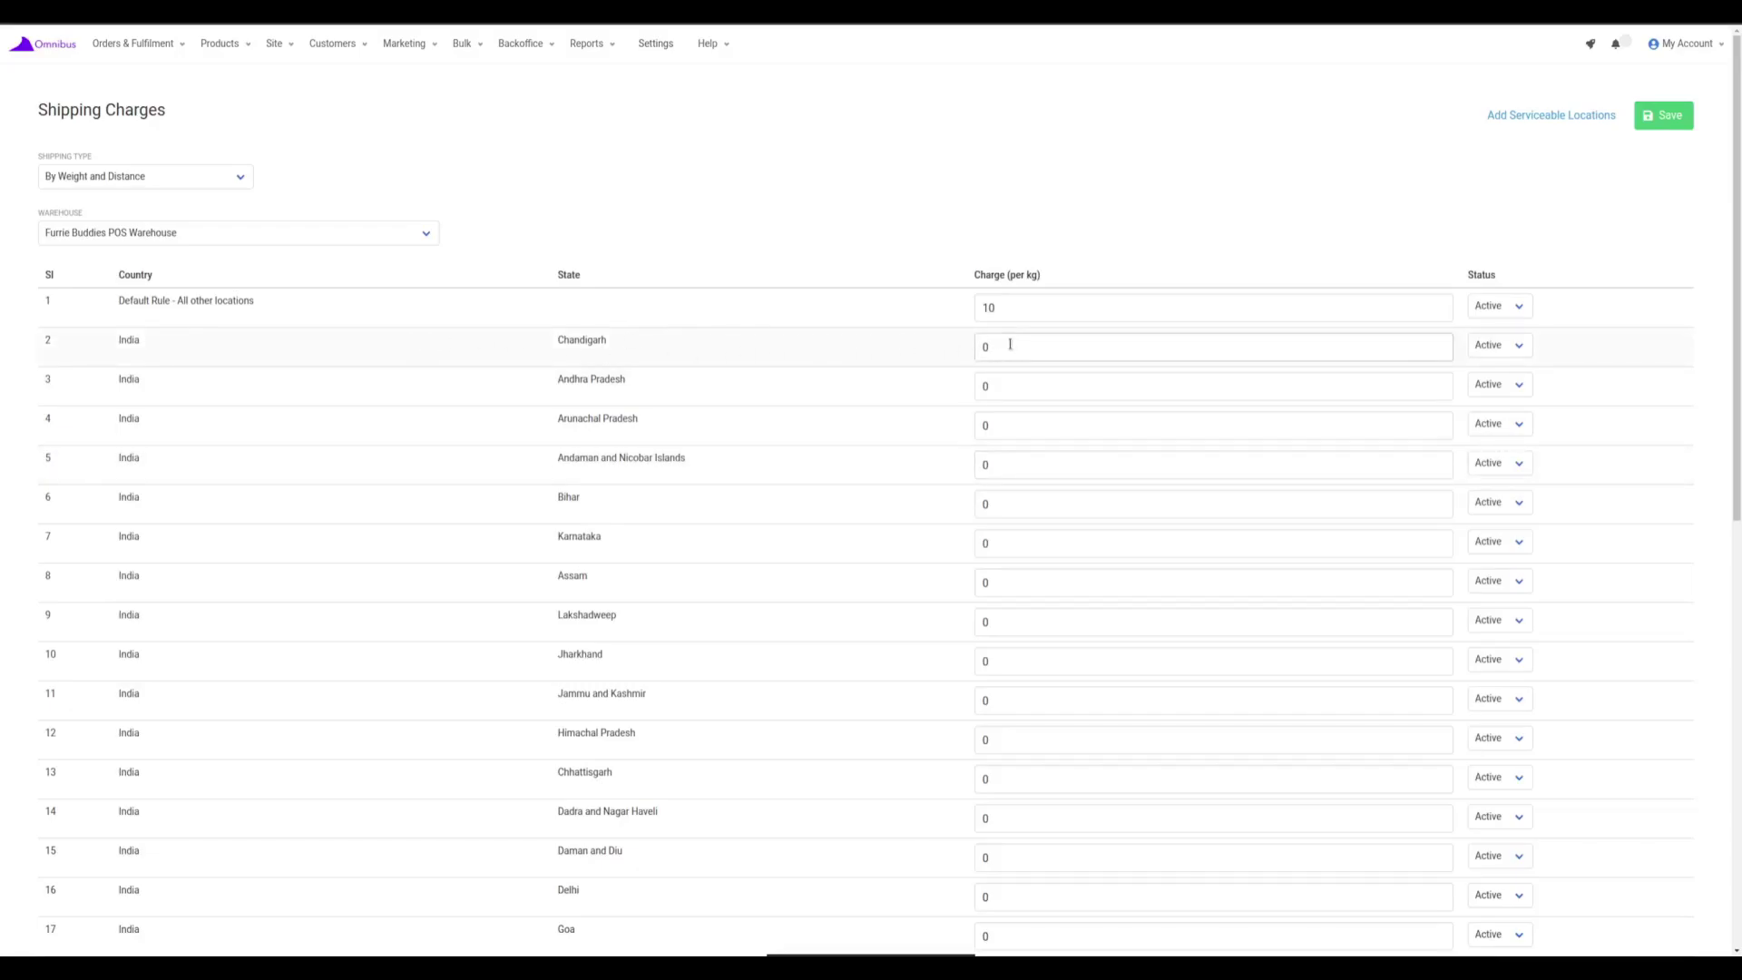
pyautogui.moveTo(996, 346); pyautogui.dragTo(972, 350)
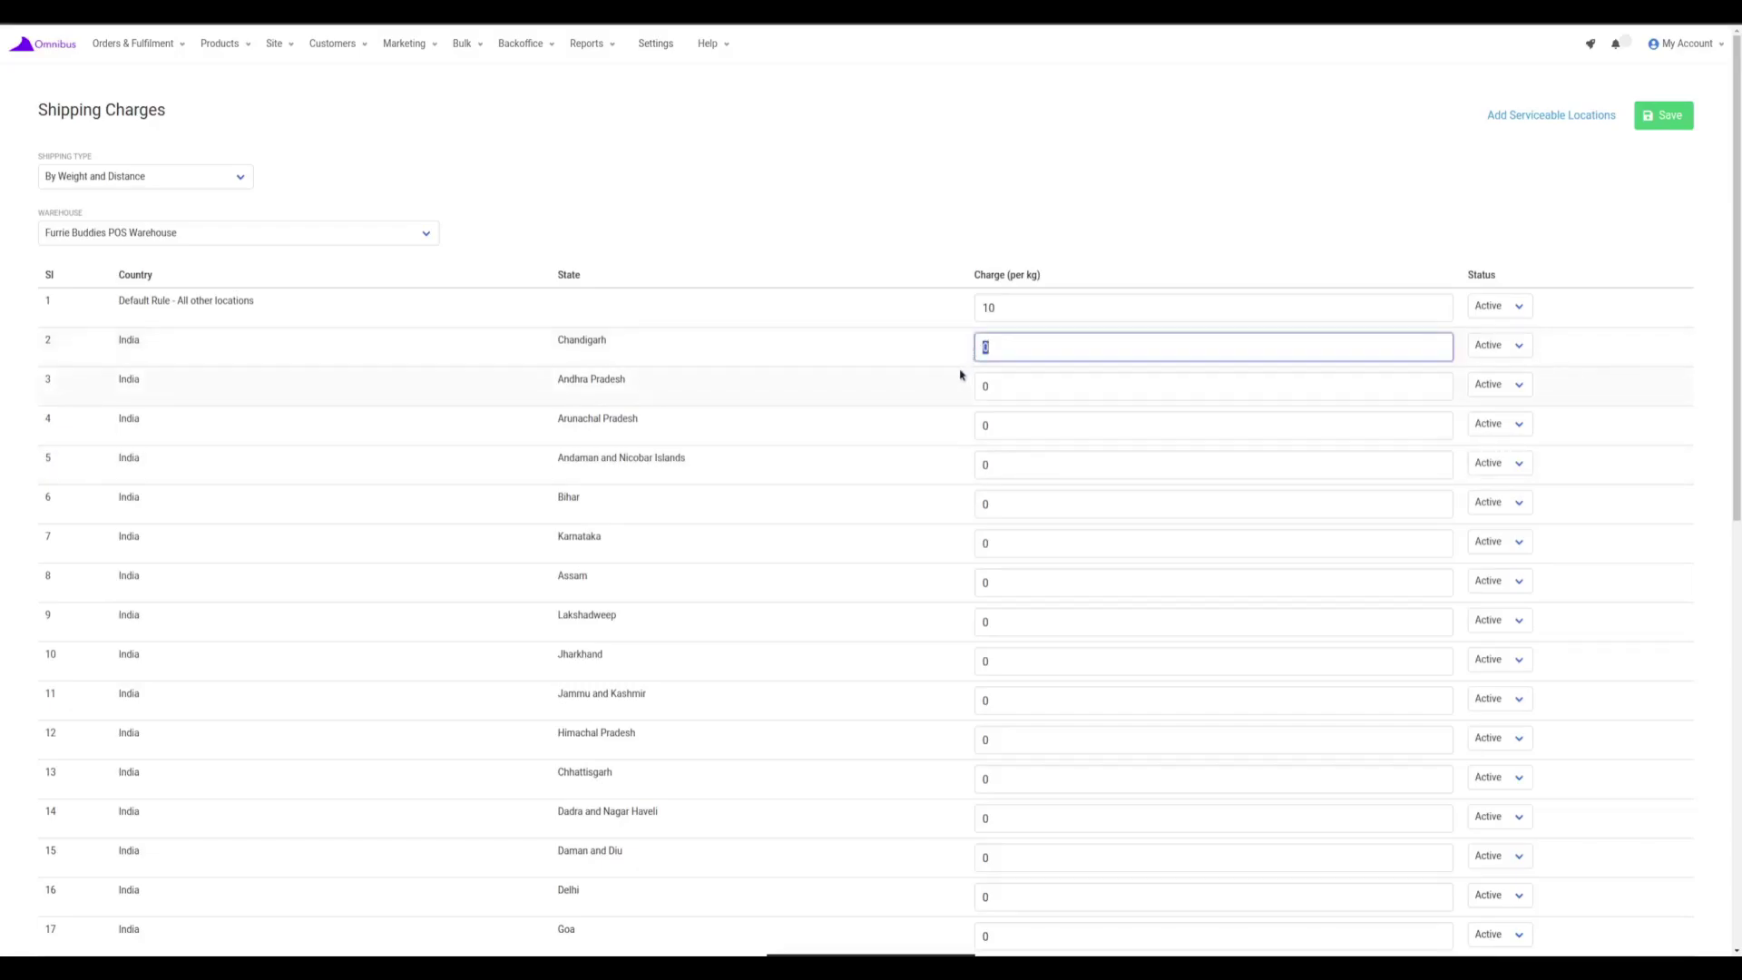
pyautogui.write('40')
pyautogui.moveTo(1019, 386); pyautogui.dragTo(966, 386)
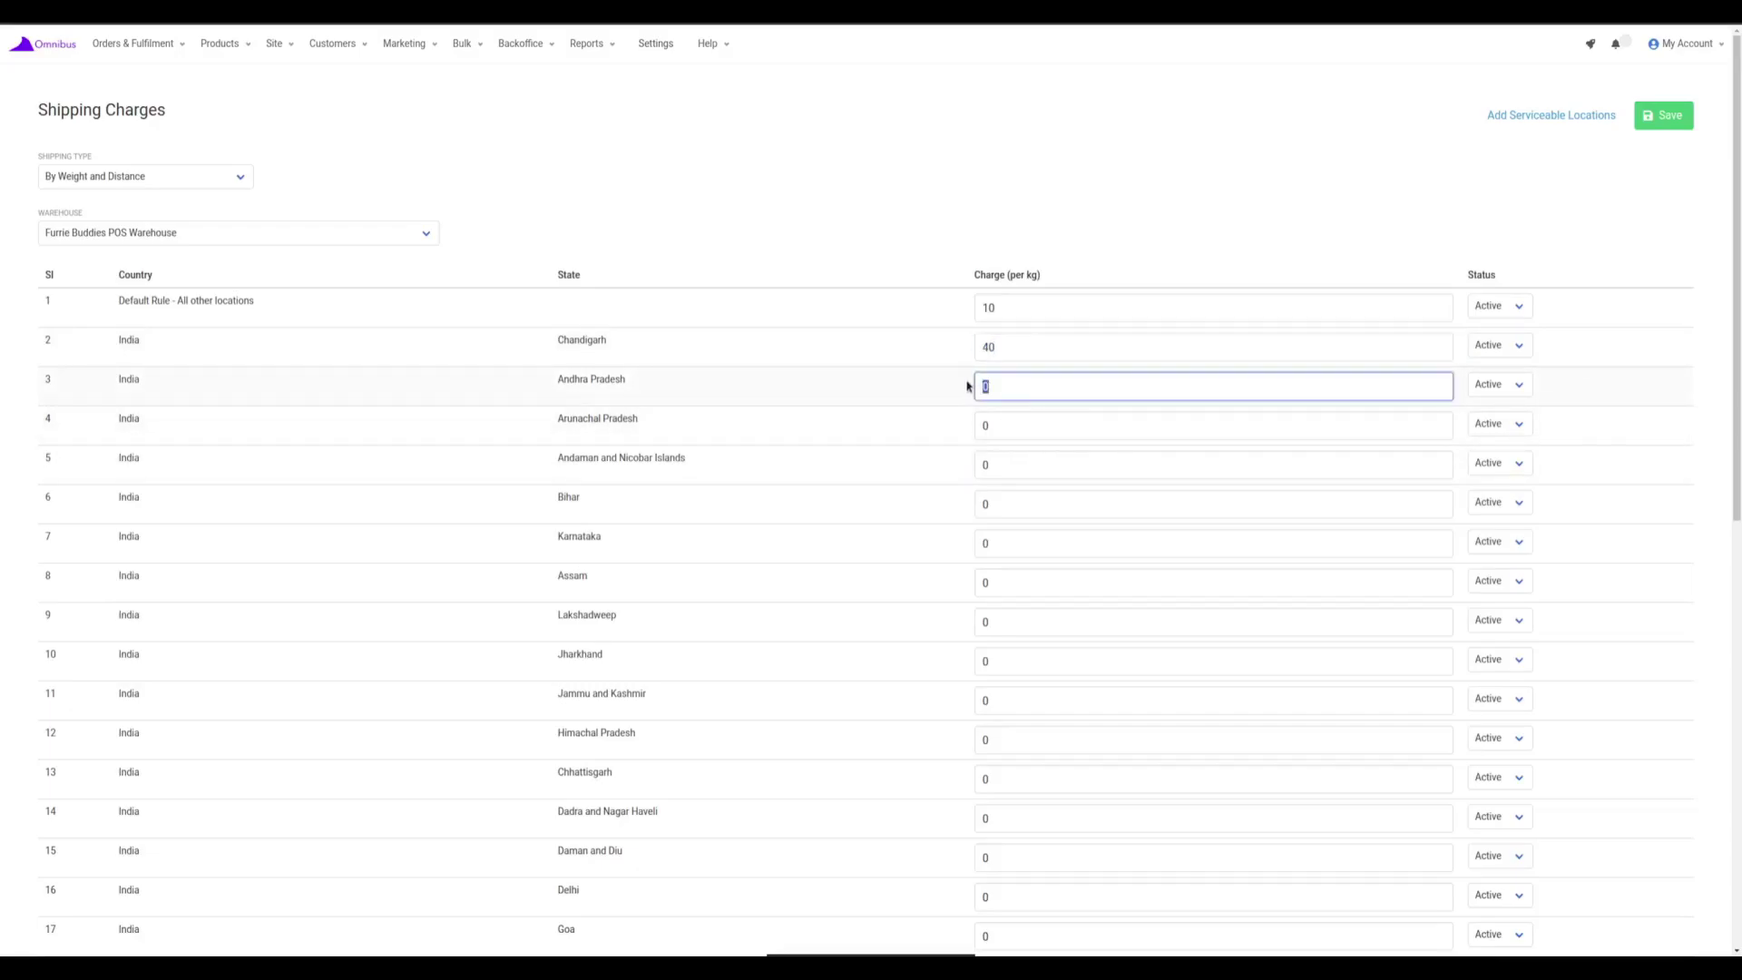
pyautogui.write('20')
pyautogui.click(961, 380)
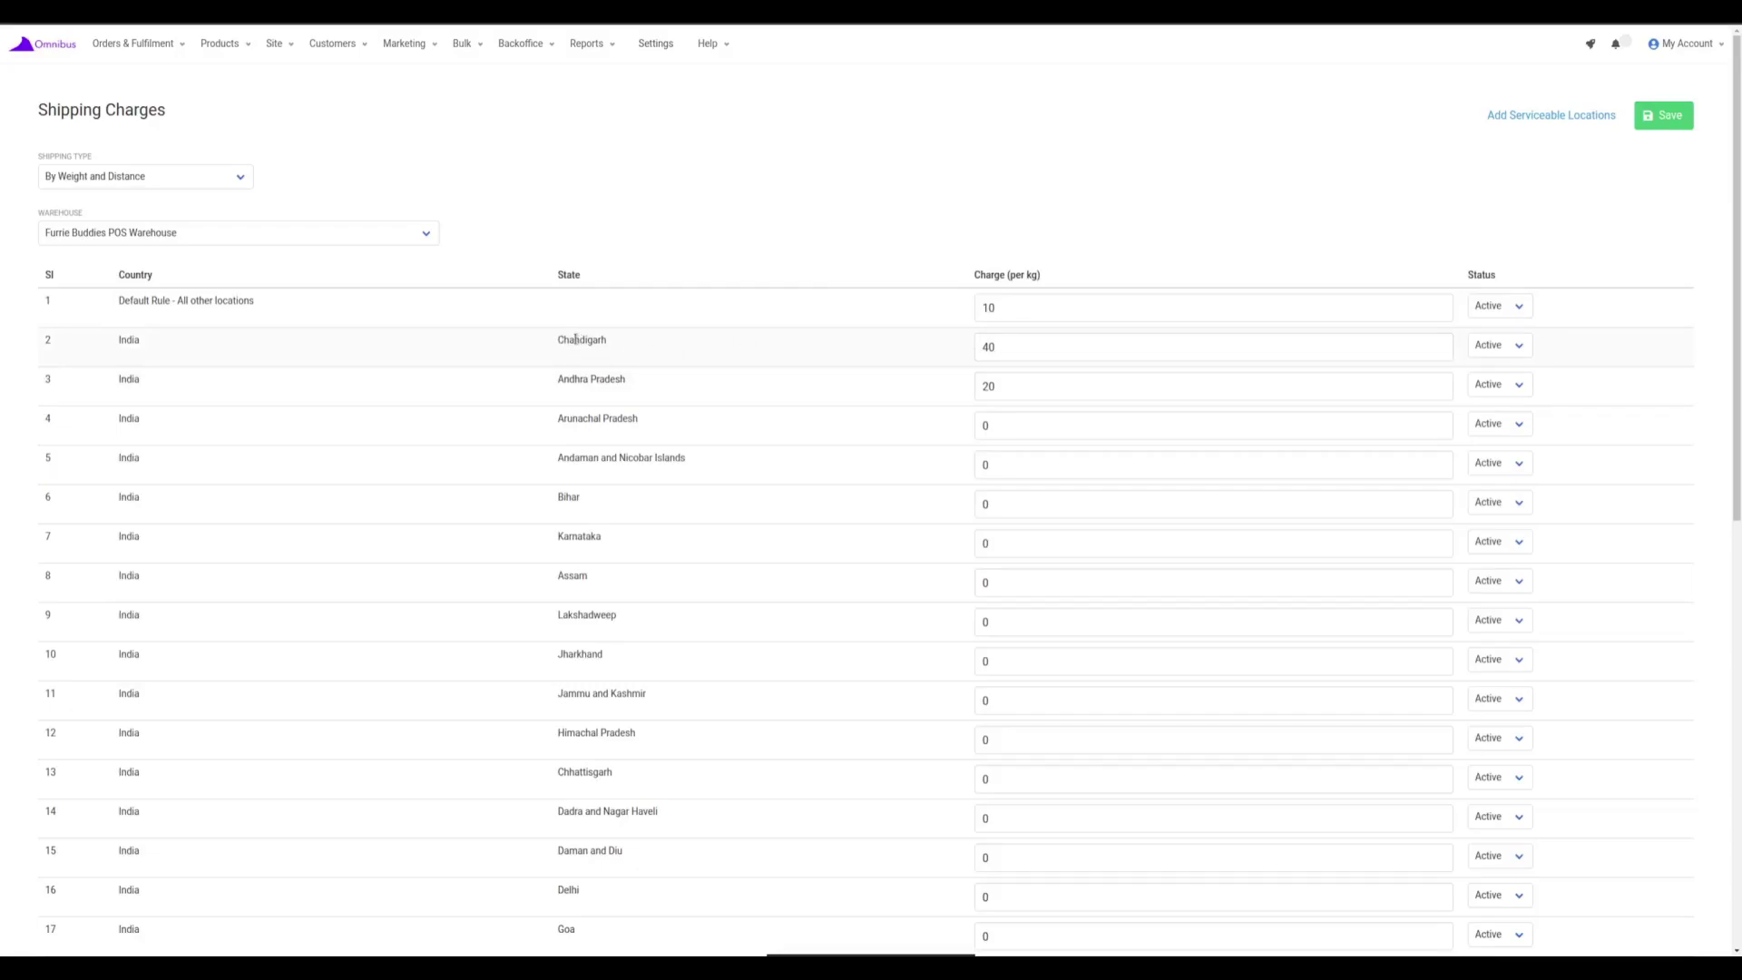
pyautogui.doubleClick(1000, 345)
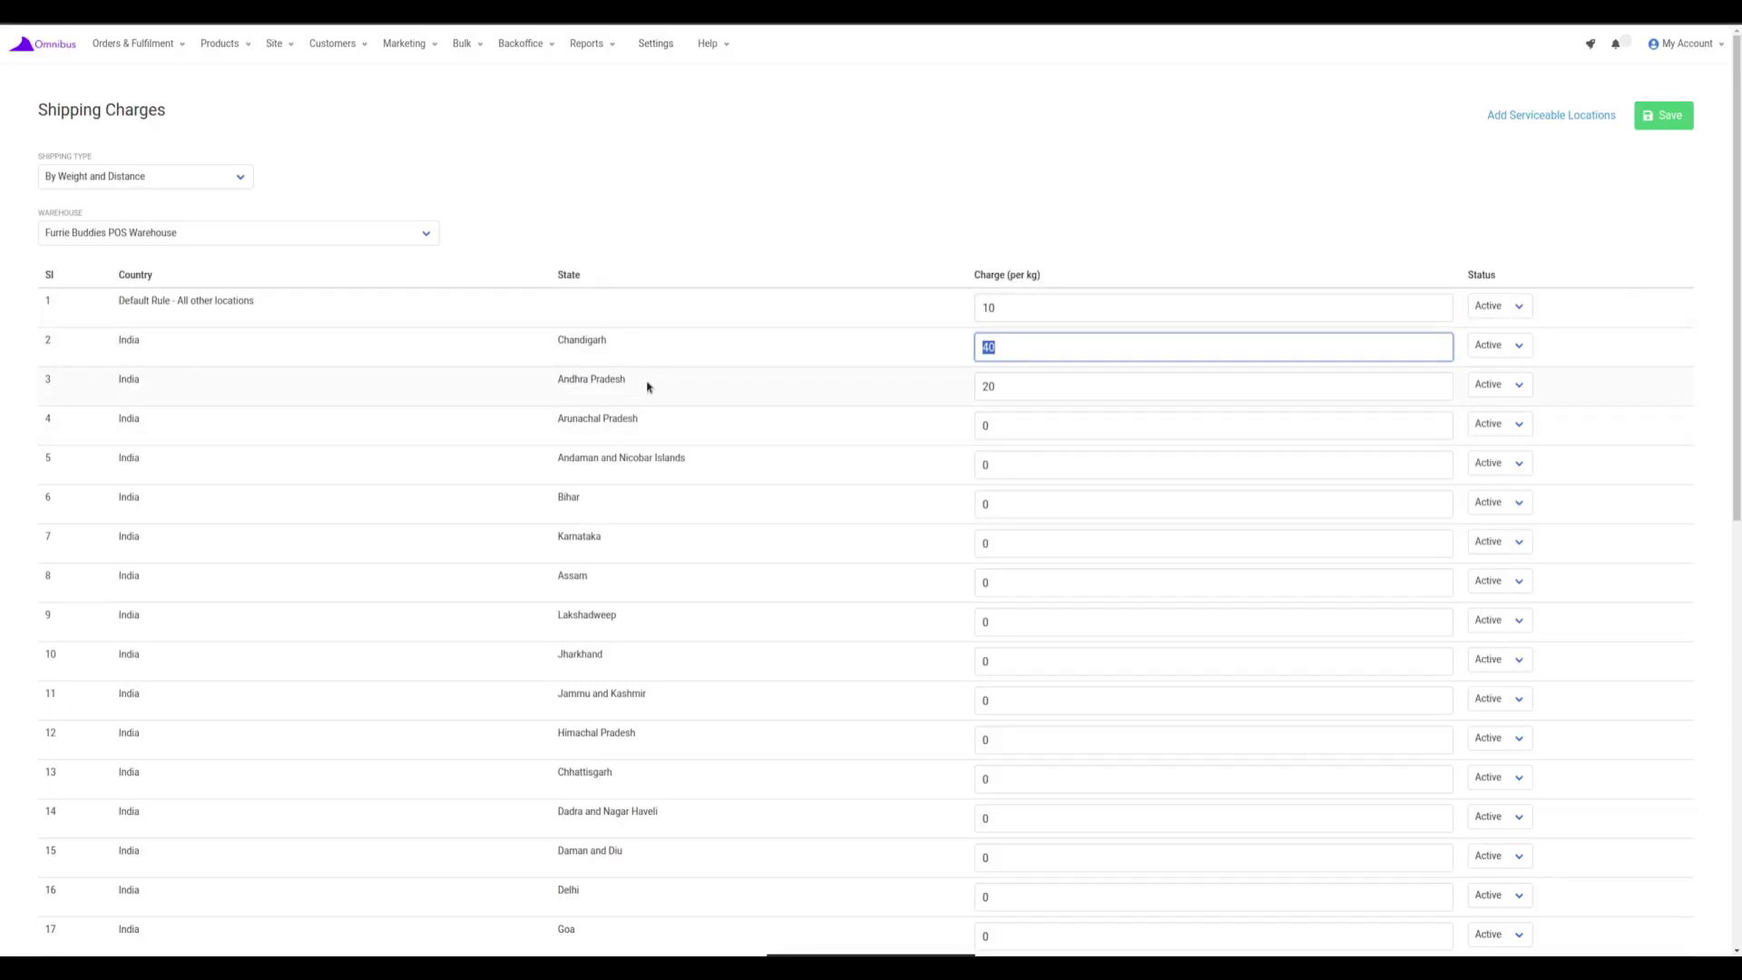
pyautogui.doubleClick(997, 385)
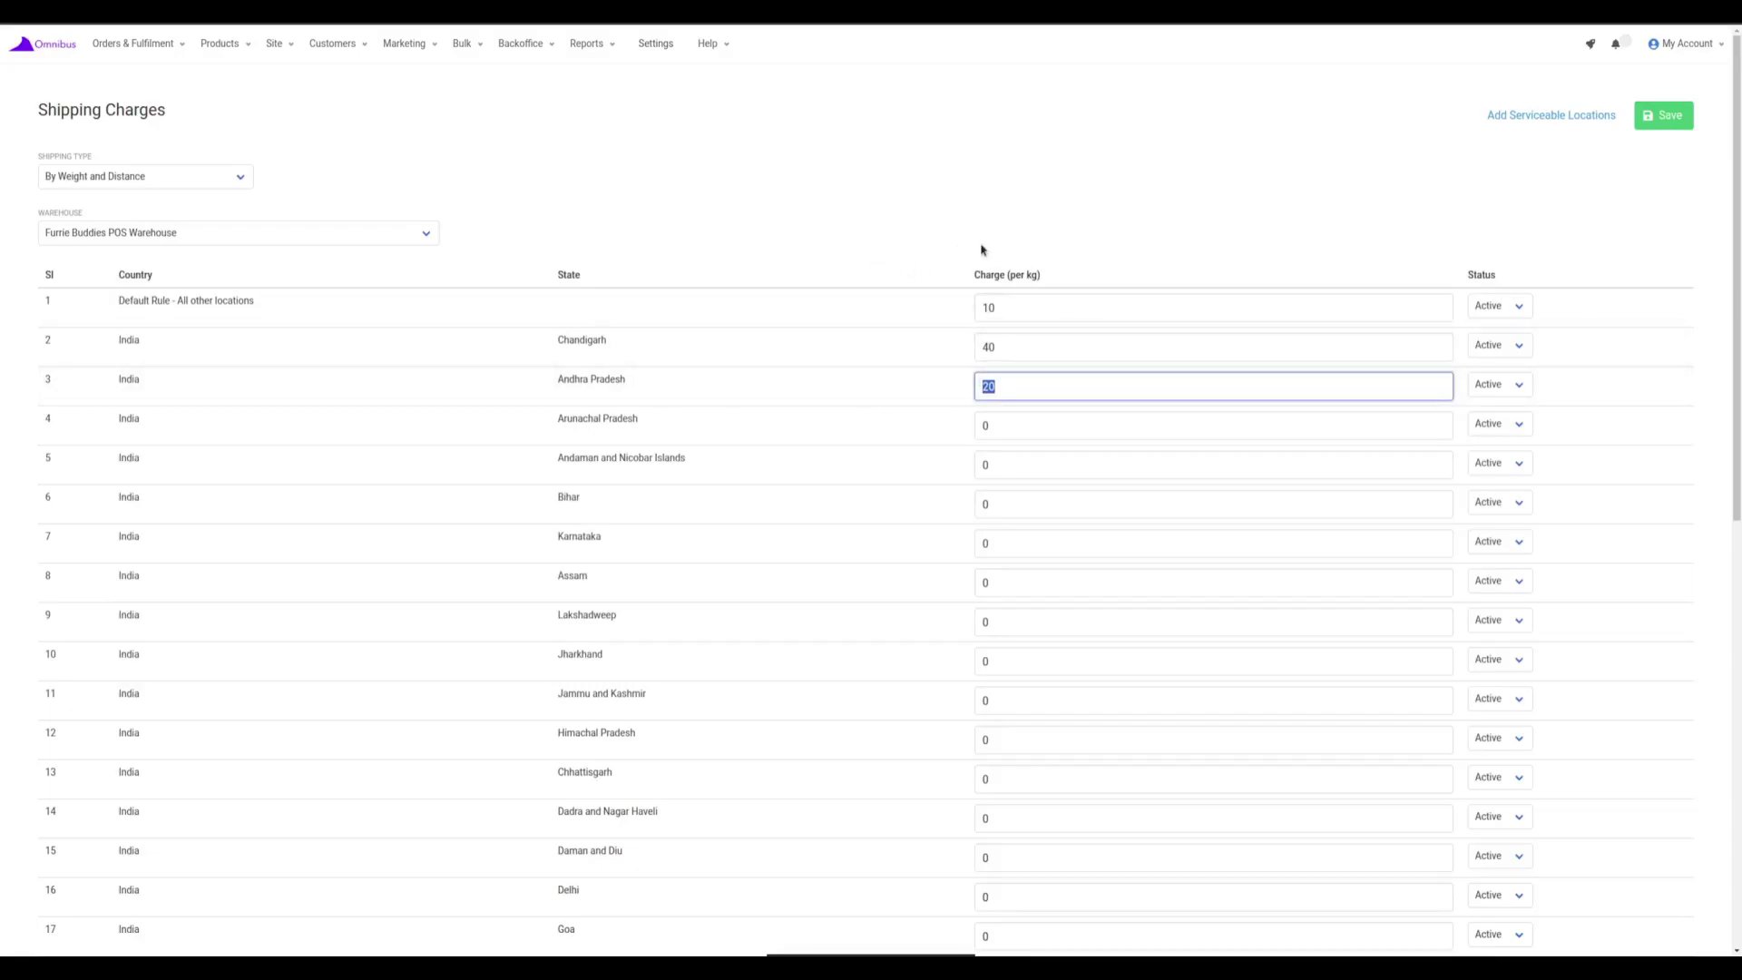
pyautogui.click(564, 402)
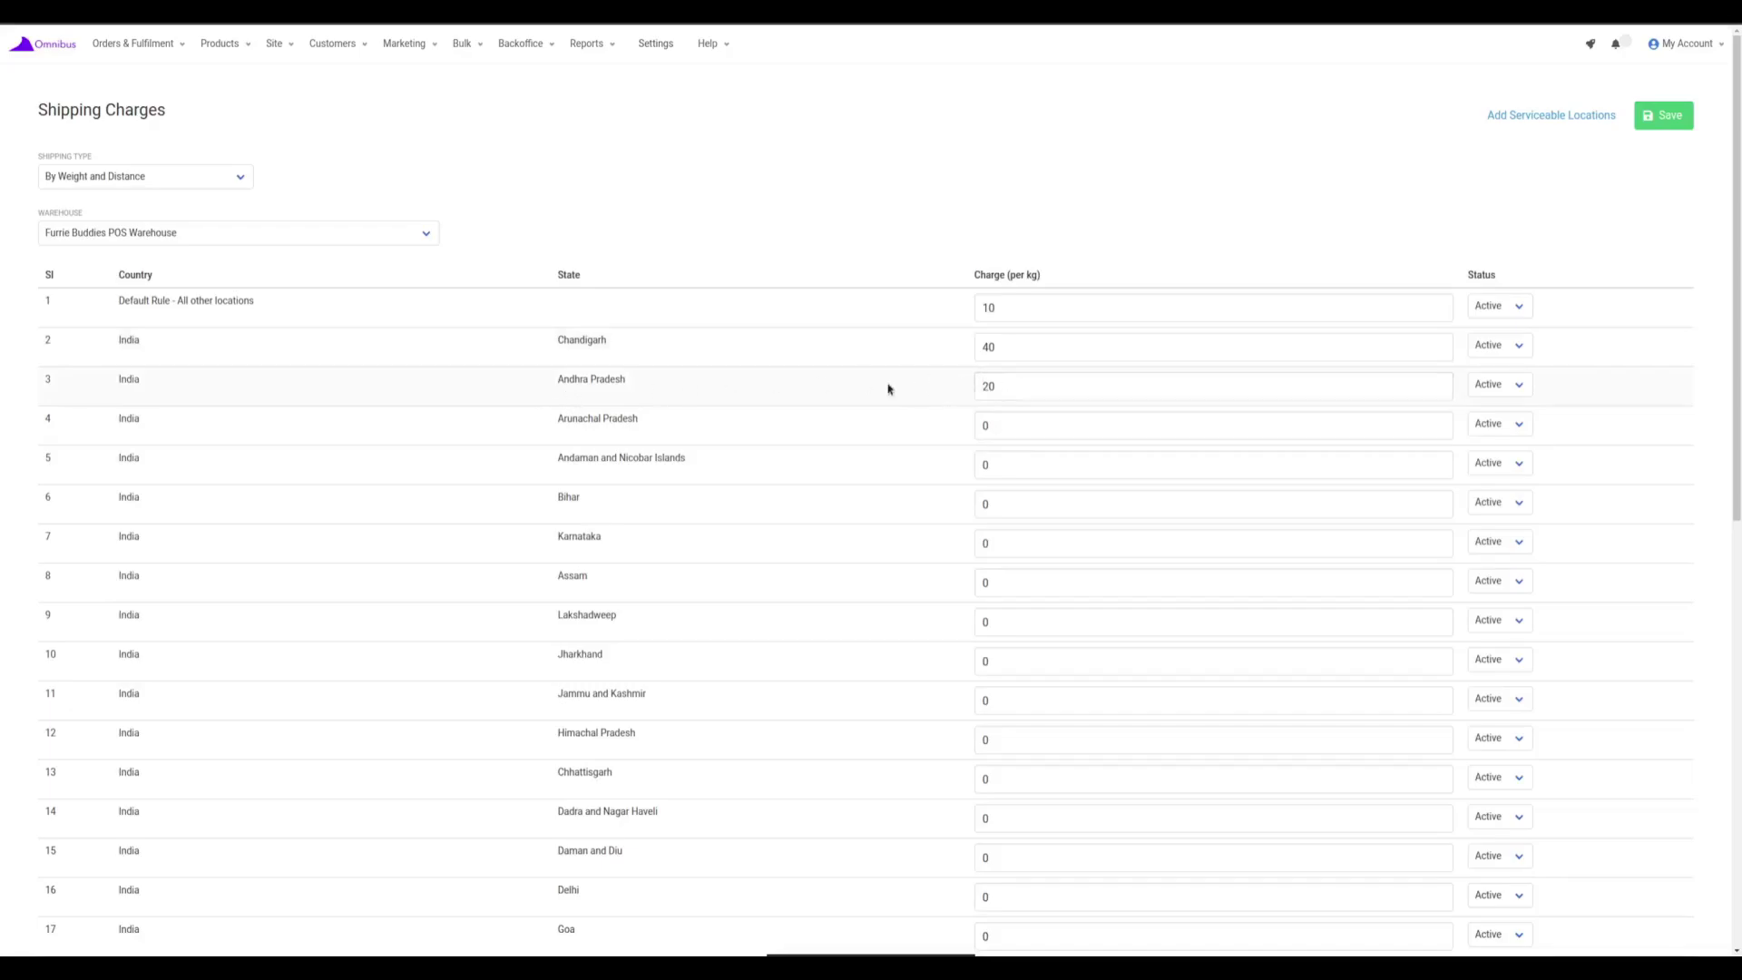
# - Set the status of the Andhra Pradesh shipping charge to Inactive
pyautogui.click(1517, 384)
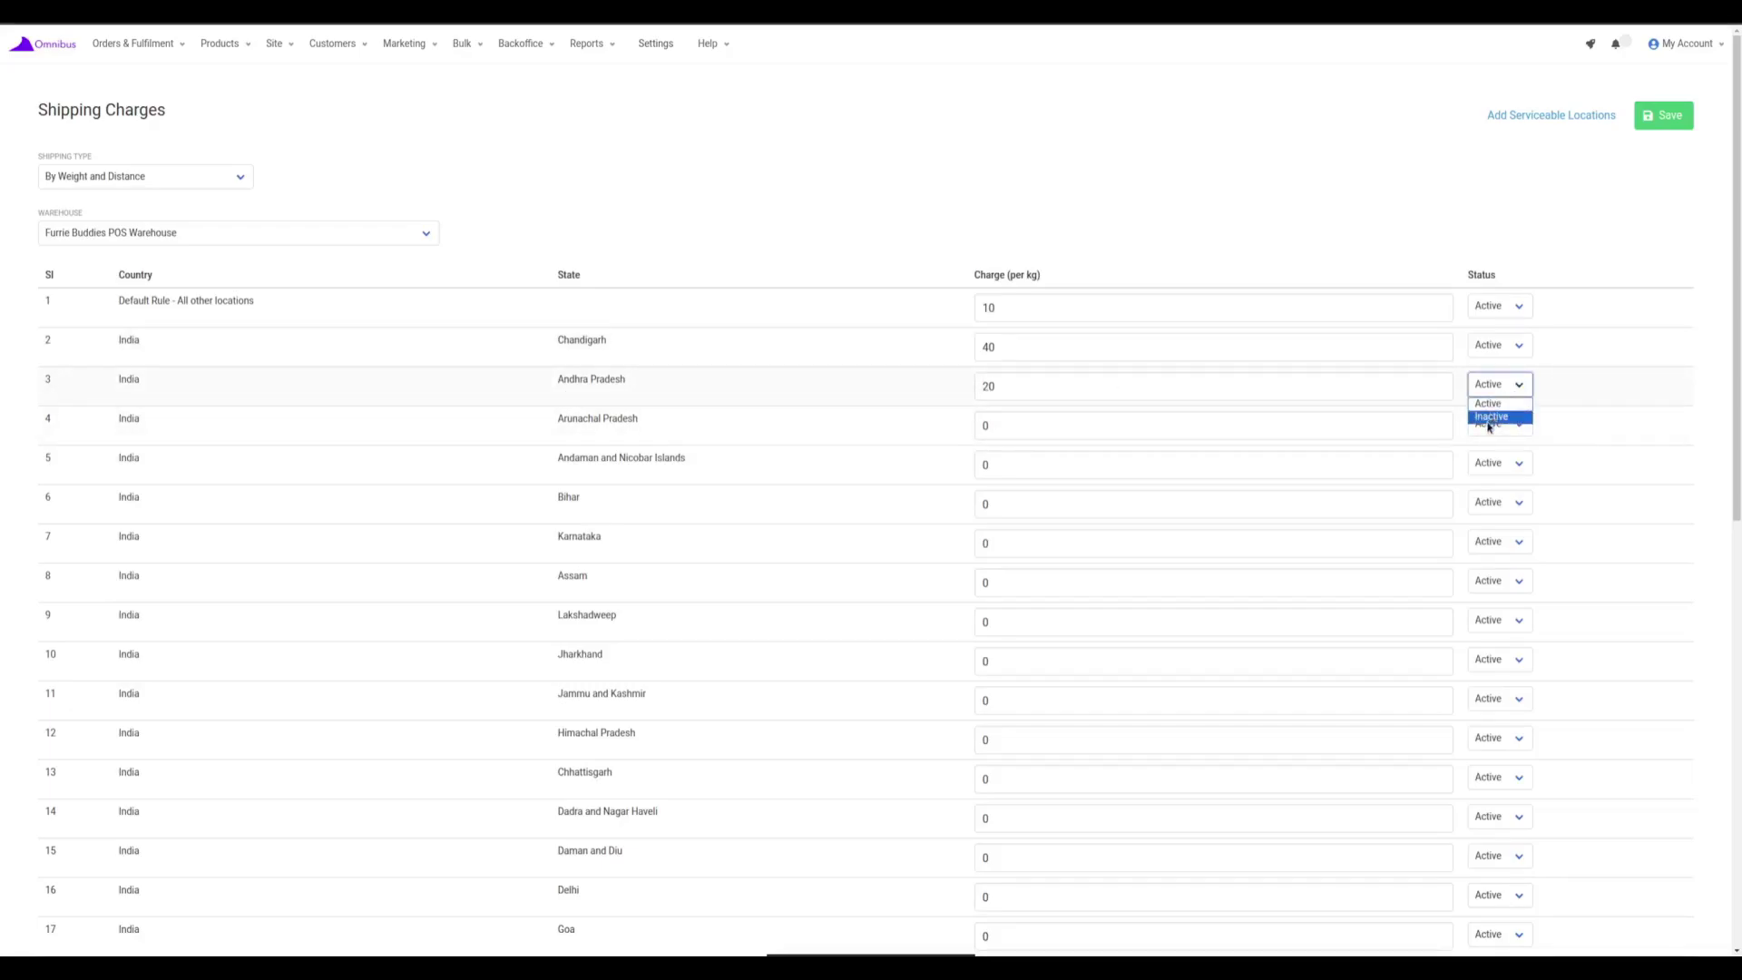
pyautogui.click(1491, 417)
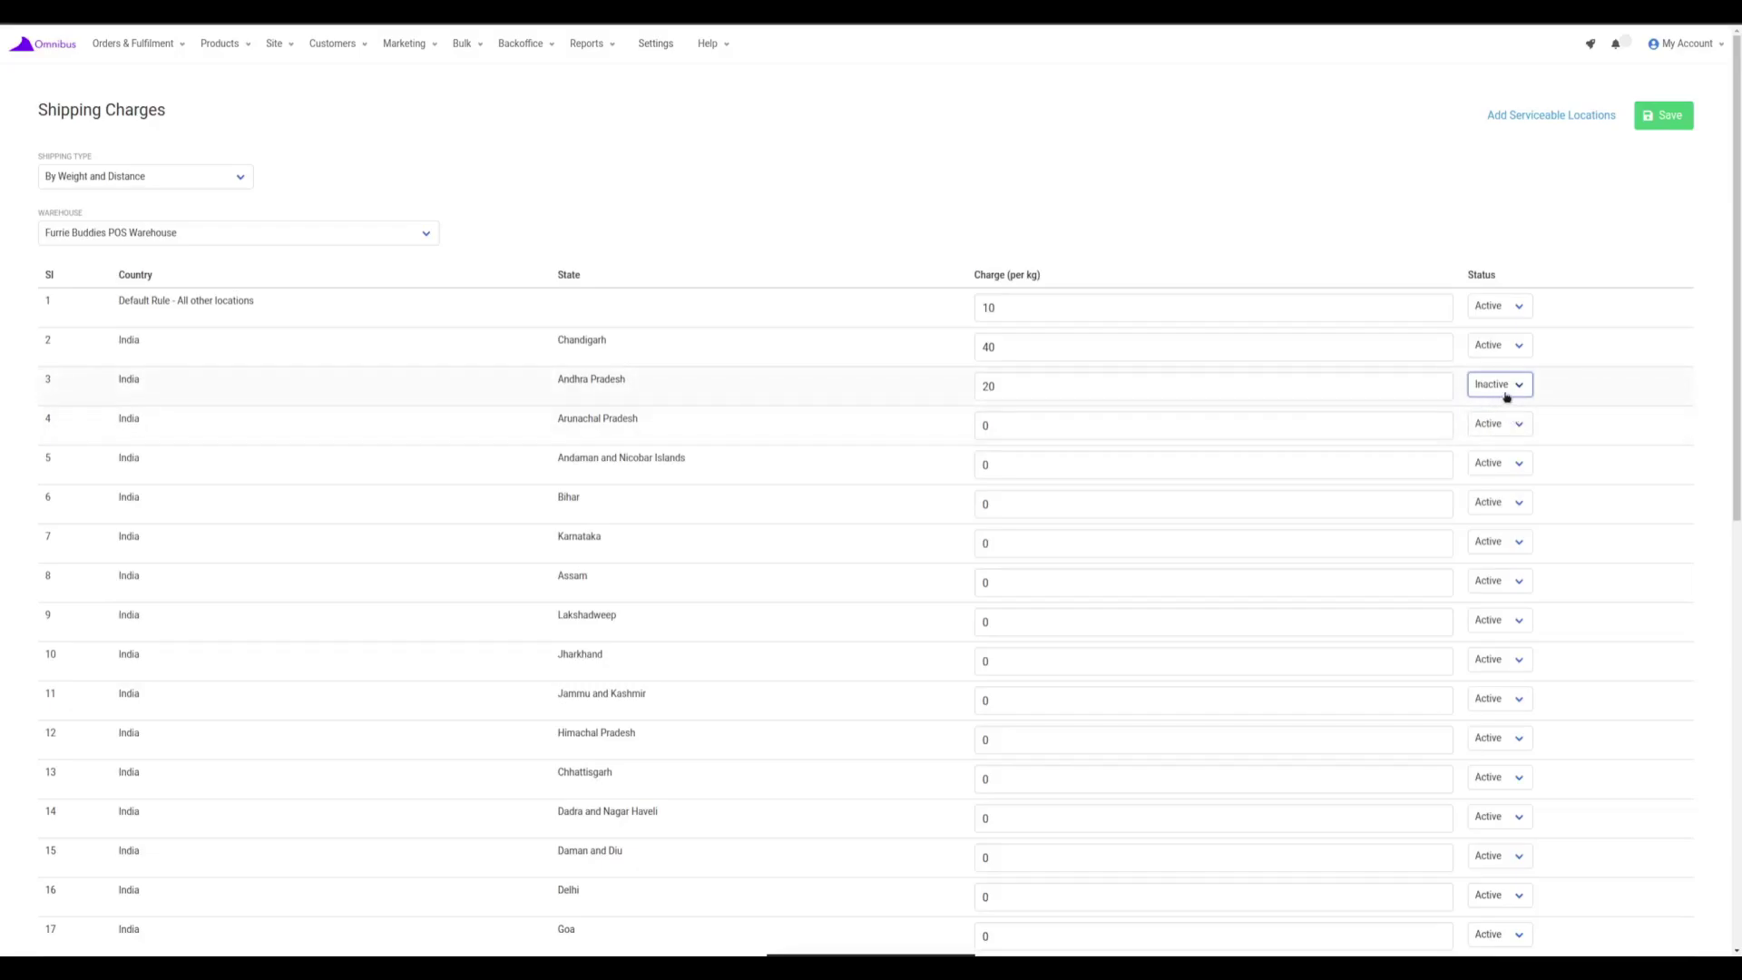
pyautogui.click(1570, 385)
# - Set the status of the Andhra Pradesh shipping charge to Active and save the shipping rates
pyautogui.click(1506, 384)
pyautogui.click(1492, 402)
pyautogui.click(1671, 118)
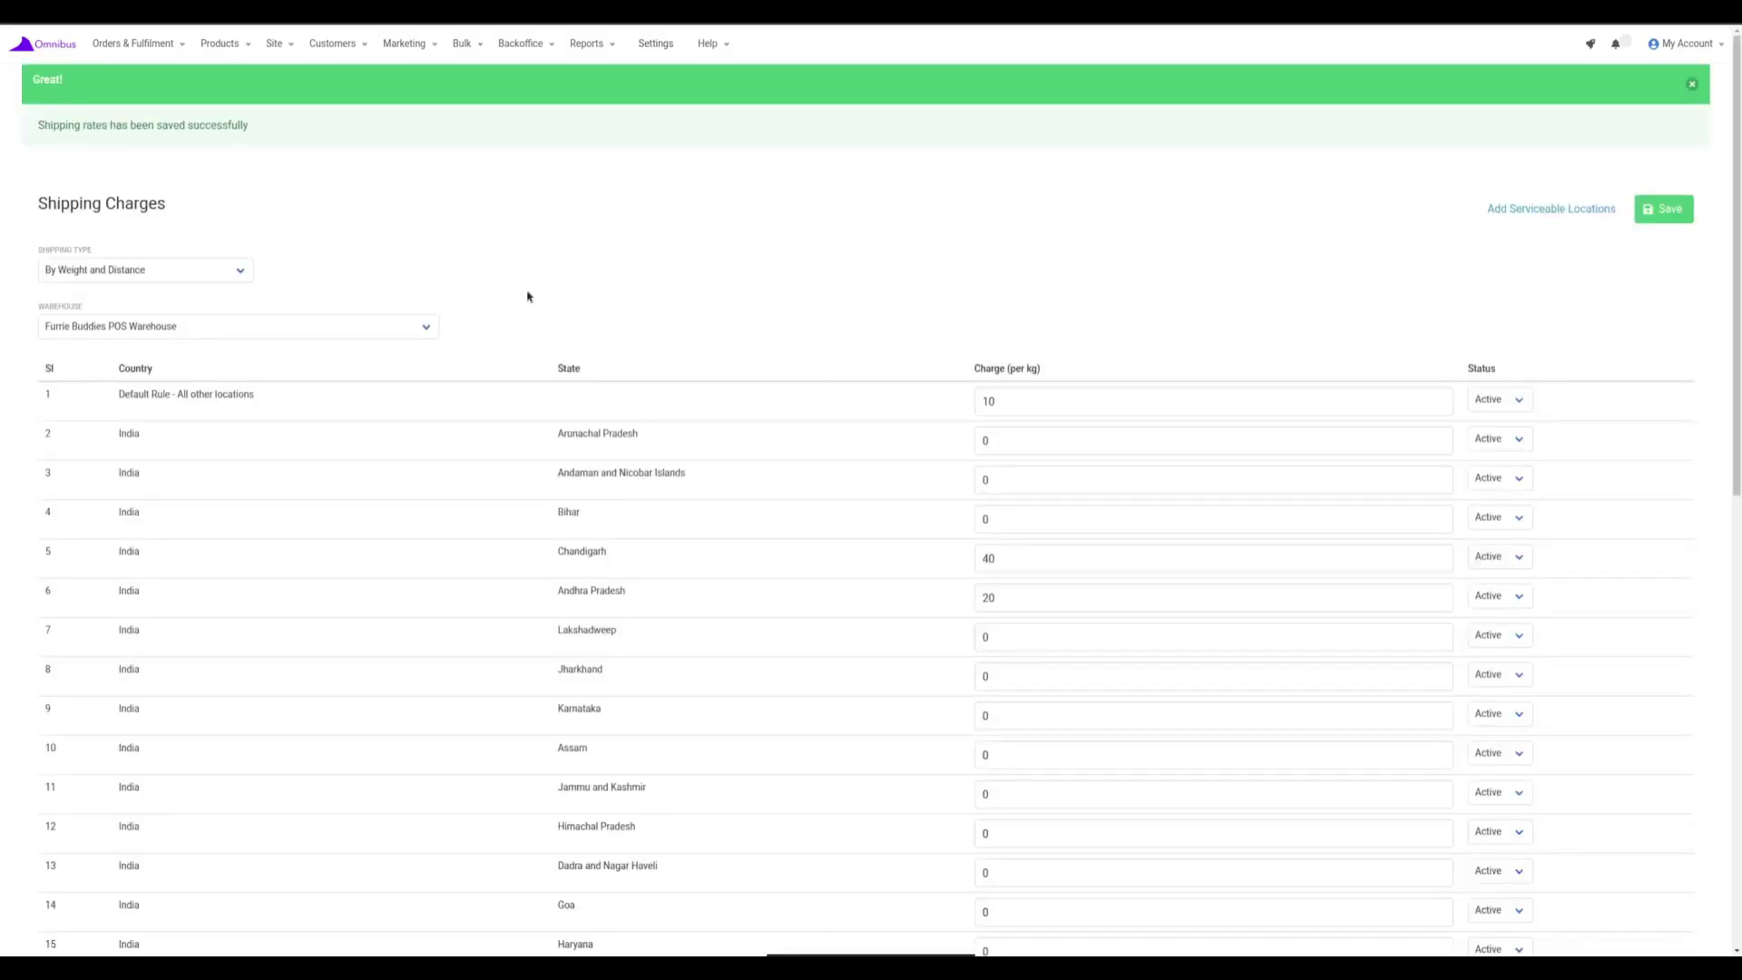
pyautogui.click(1692, 83)
# - Review the saved list of state shipping charges and statuses from the default rule through West Bengal
pyautogui.scroll(-8, 554, 381)
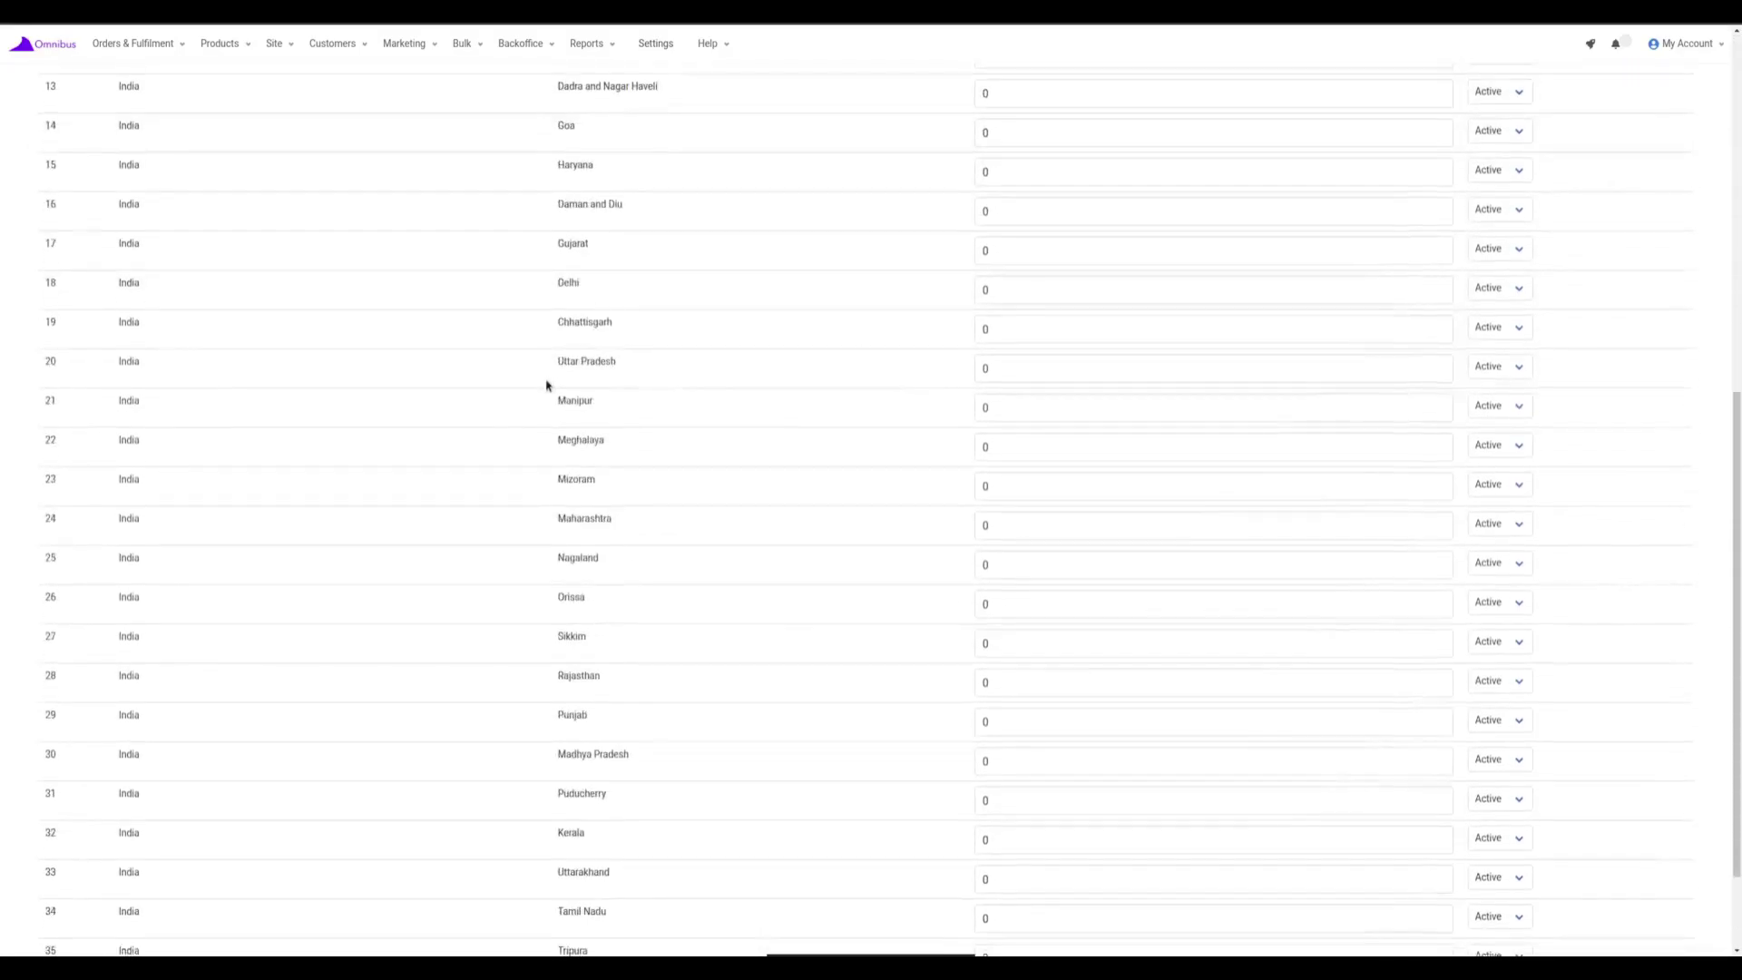
pyautogui.scroll(-2, 547, 385)
pyautogui.scroll(12, 594, 698)
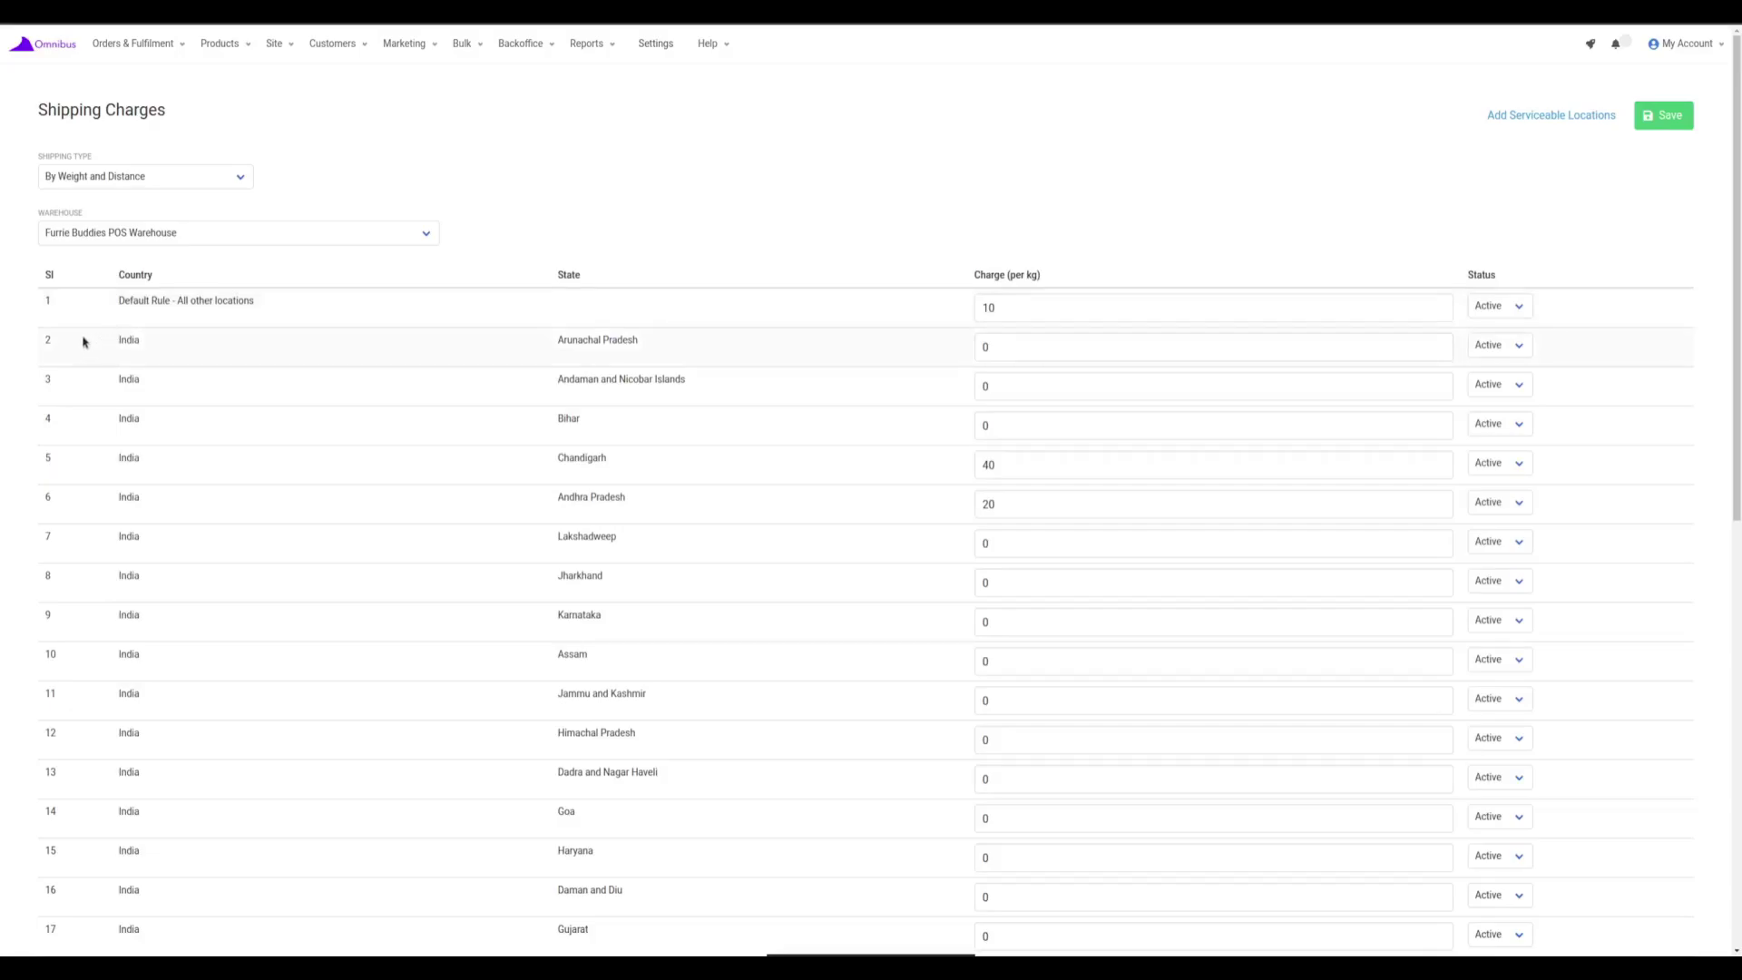
pyautogui.scroll(-9, 84, 366)
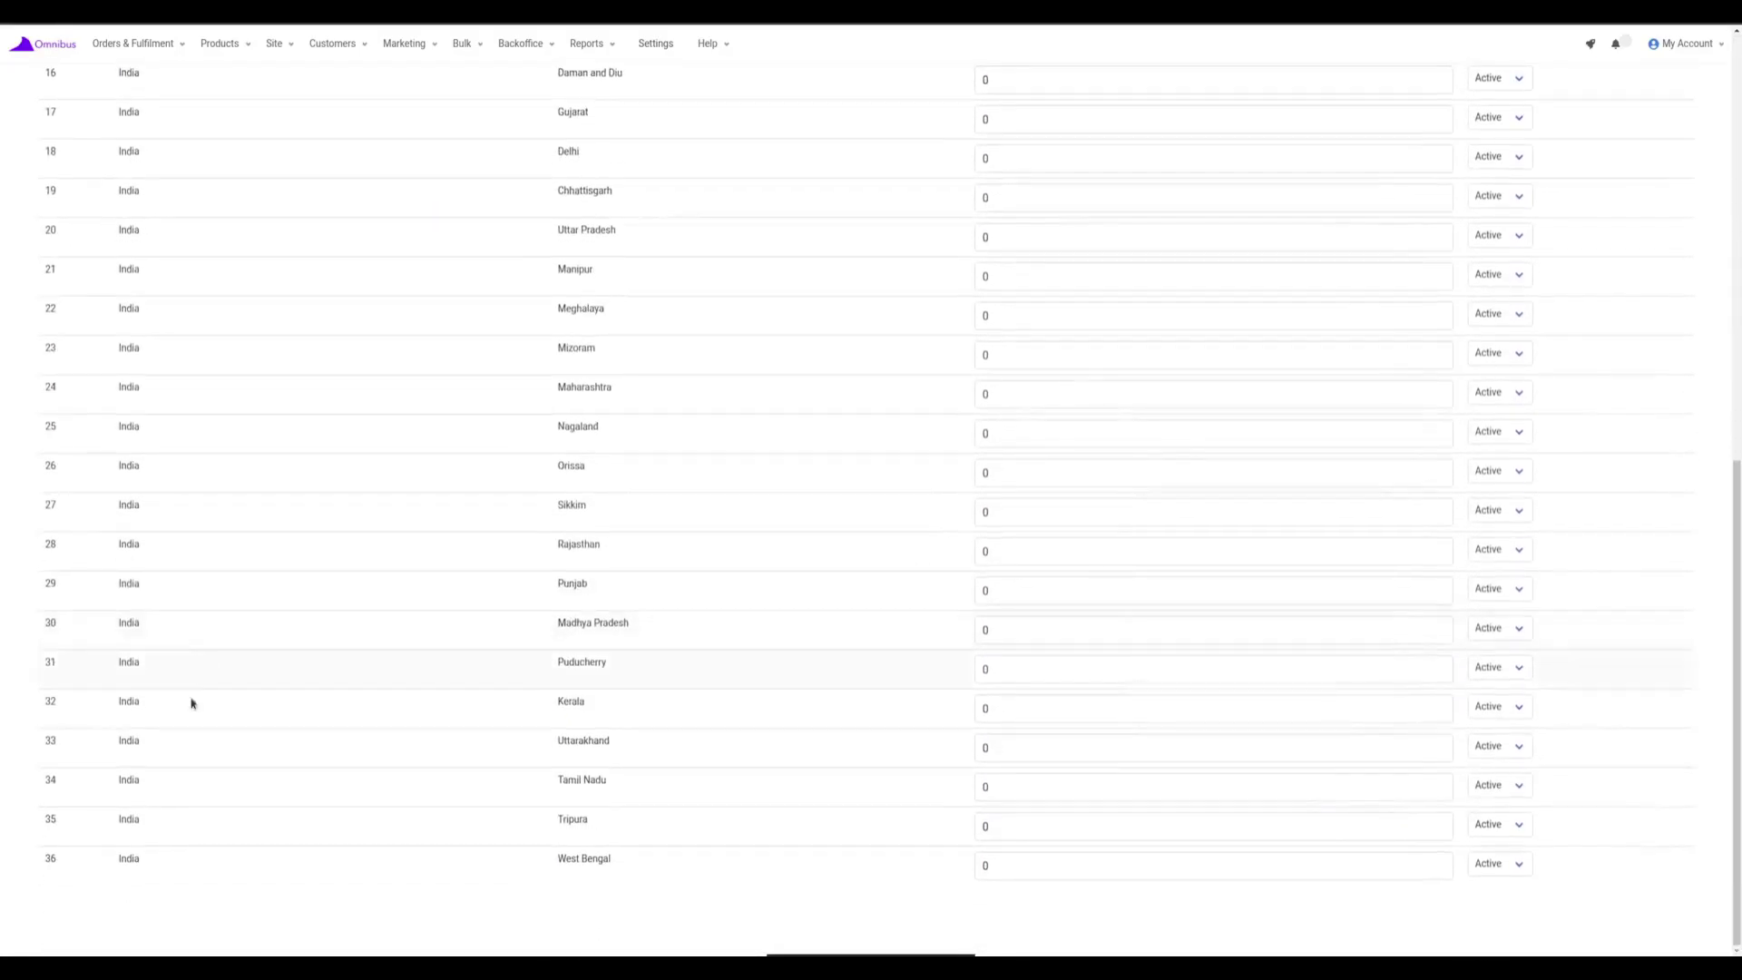
pyautogui.scroll(10, 181, 877)
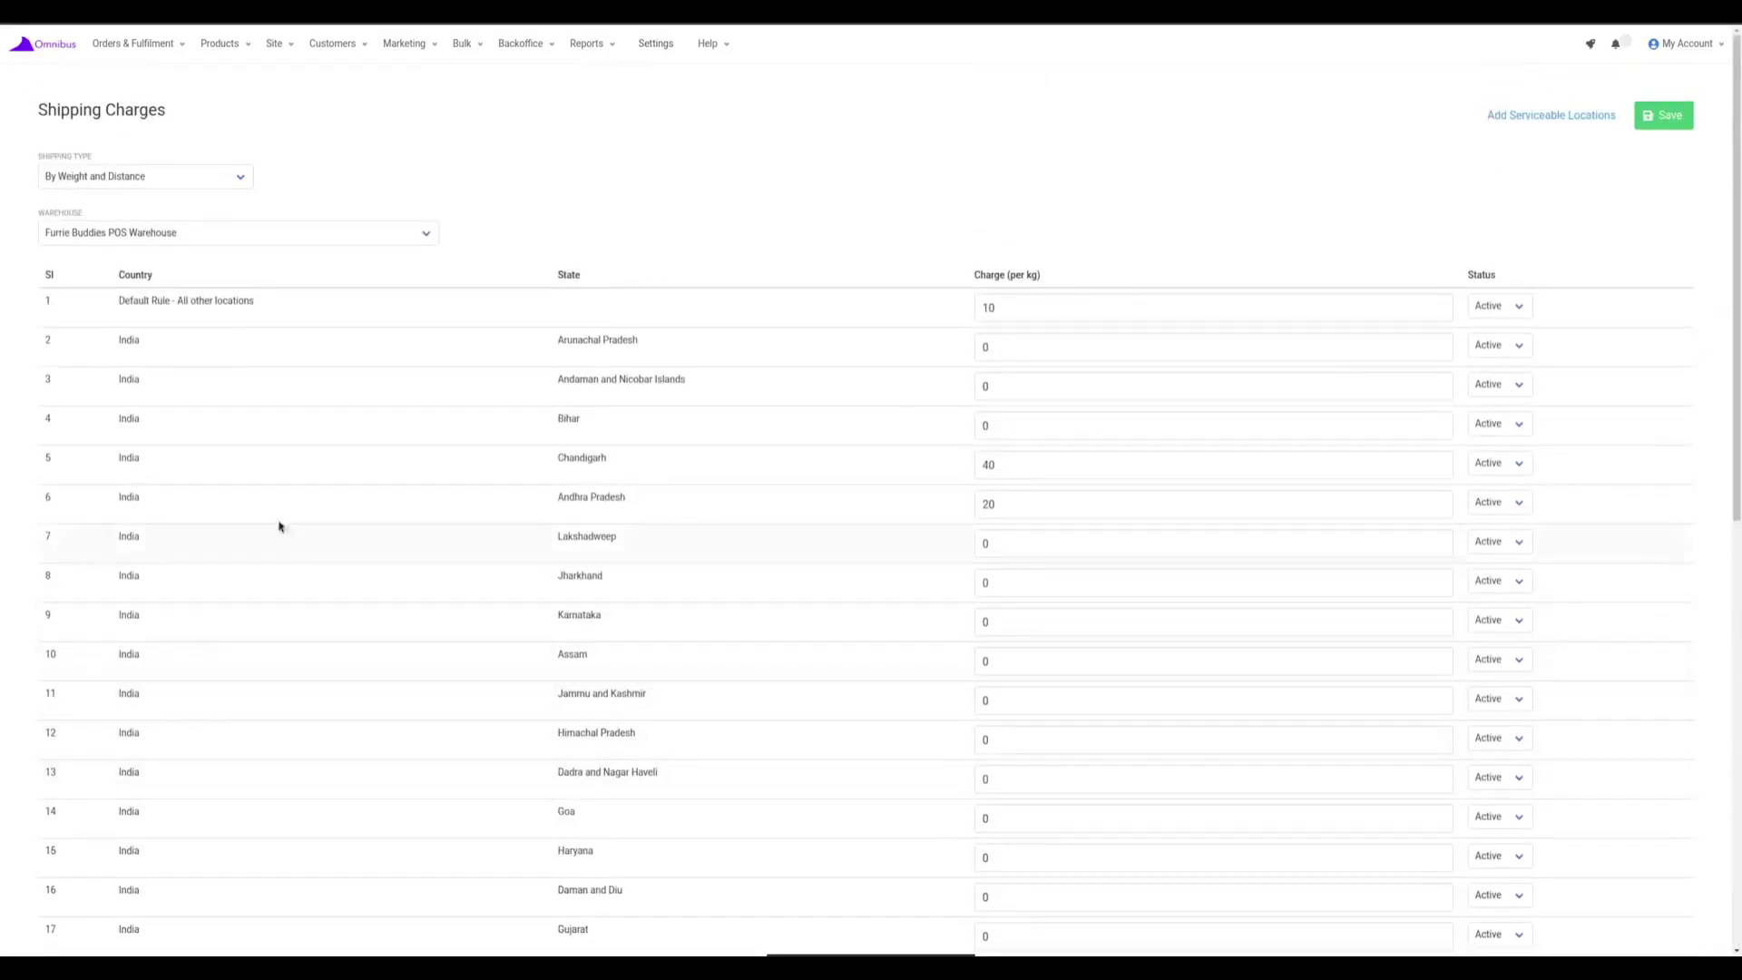
pyautogui.scroll(-9, 1015, 568)
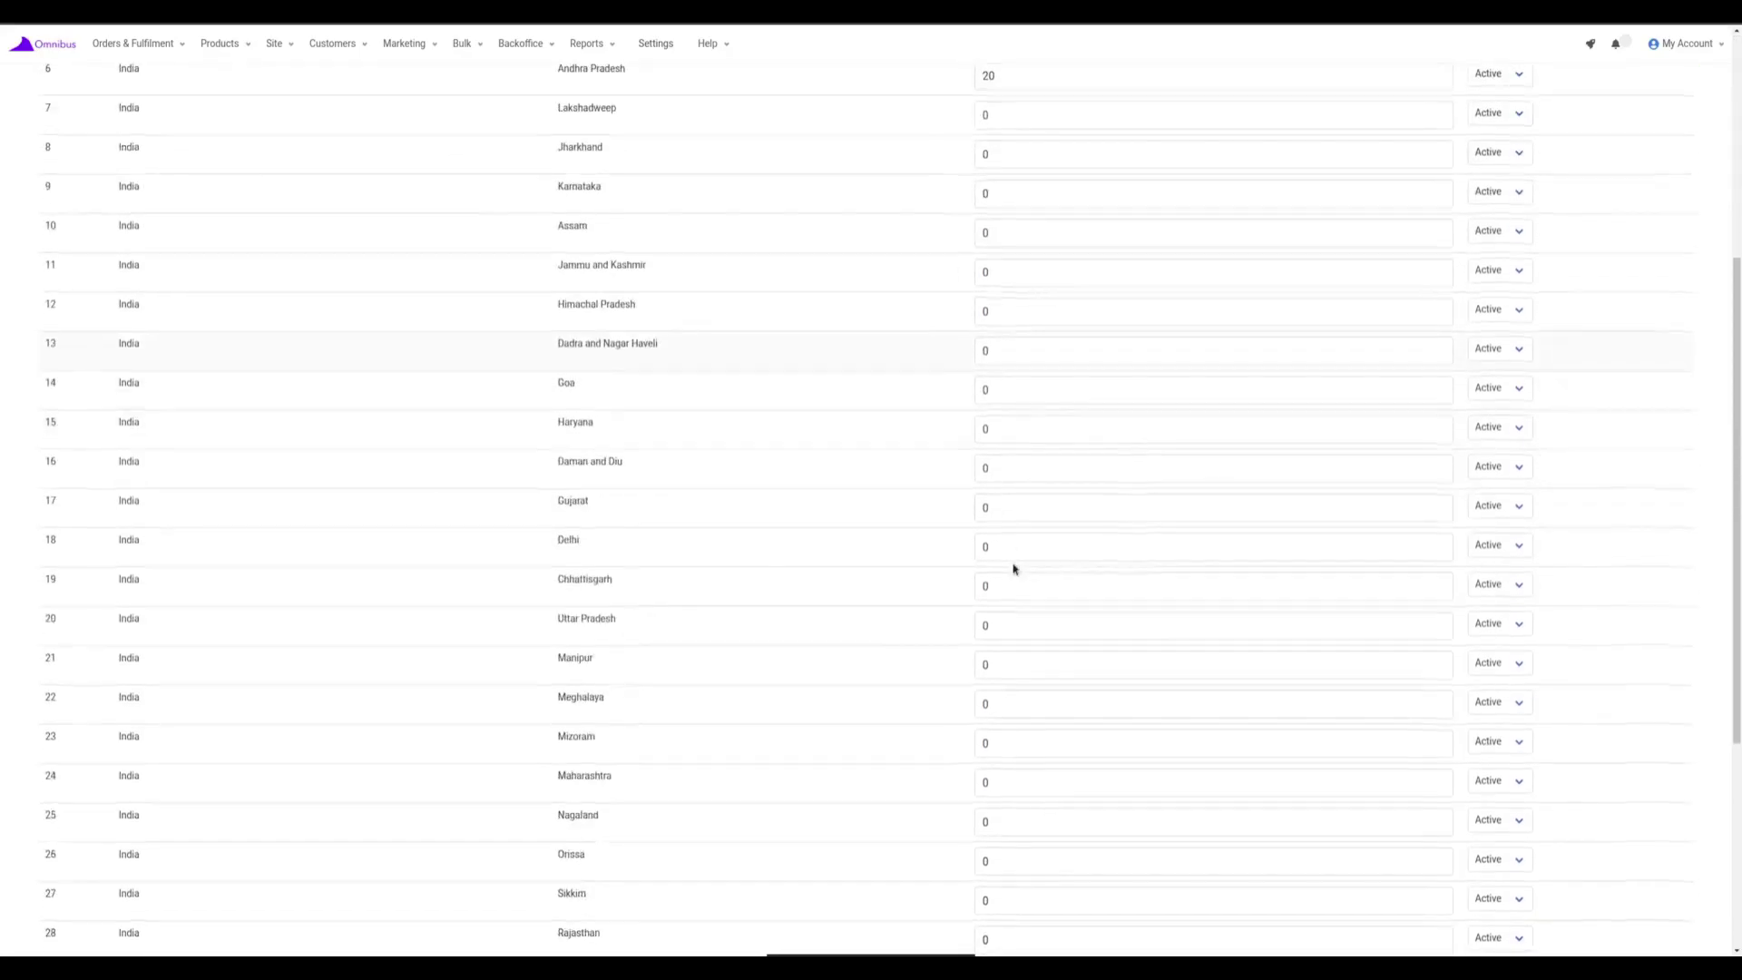
# - Examine the default rule for all other locations and its charge per kg
pyautogui.scroll(9, 1005, 603)
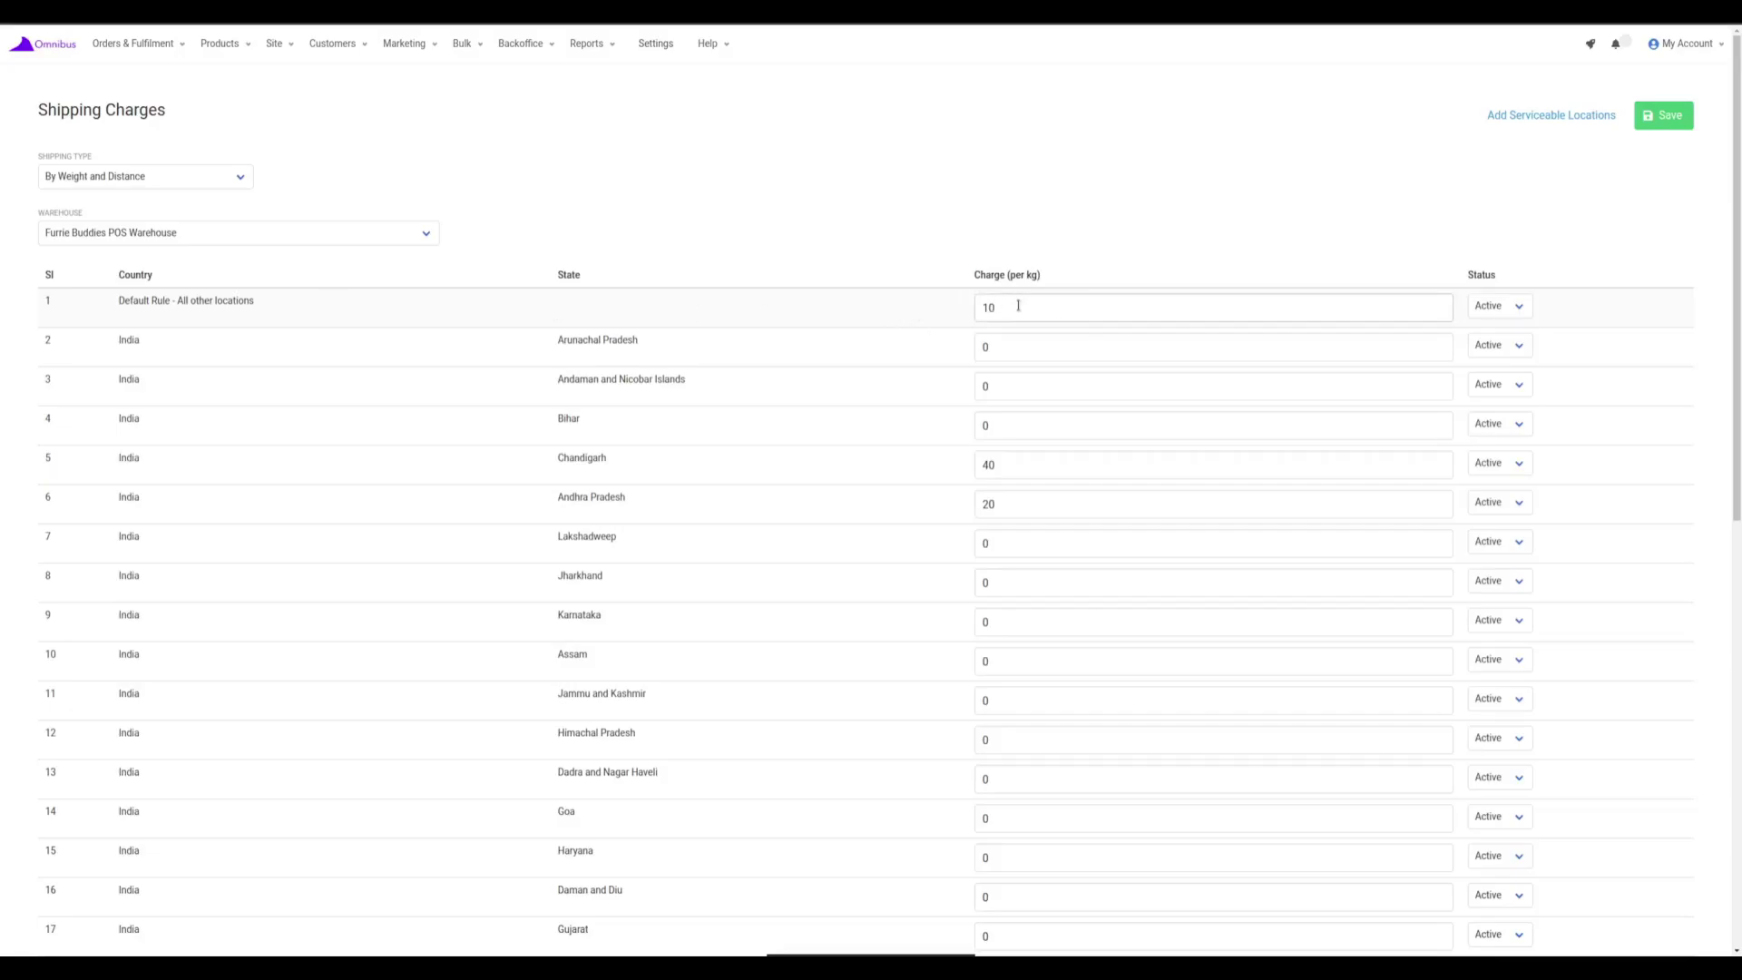
pyautogui.moveTo(118, 307); pyautogui.dragTo(264, 309)
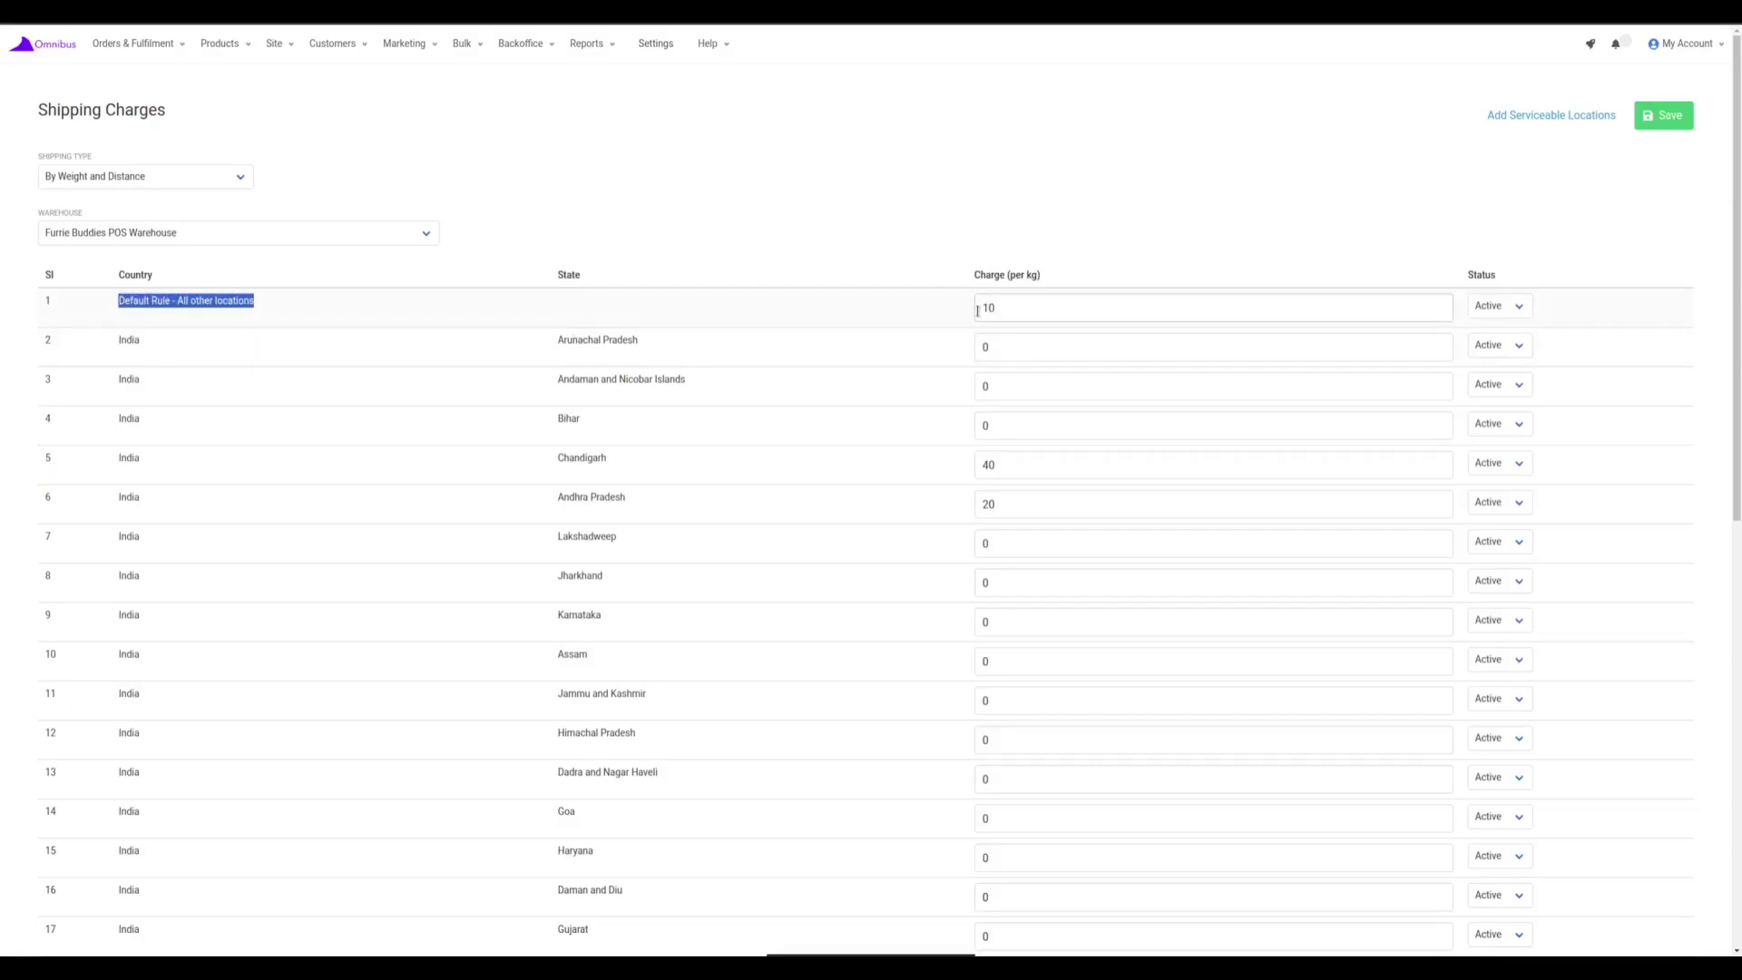
pyautogui.moveTo(978, 310); pyautogui.dragTo(1078, 306)
pyautogui.click(128, 319)
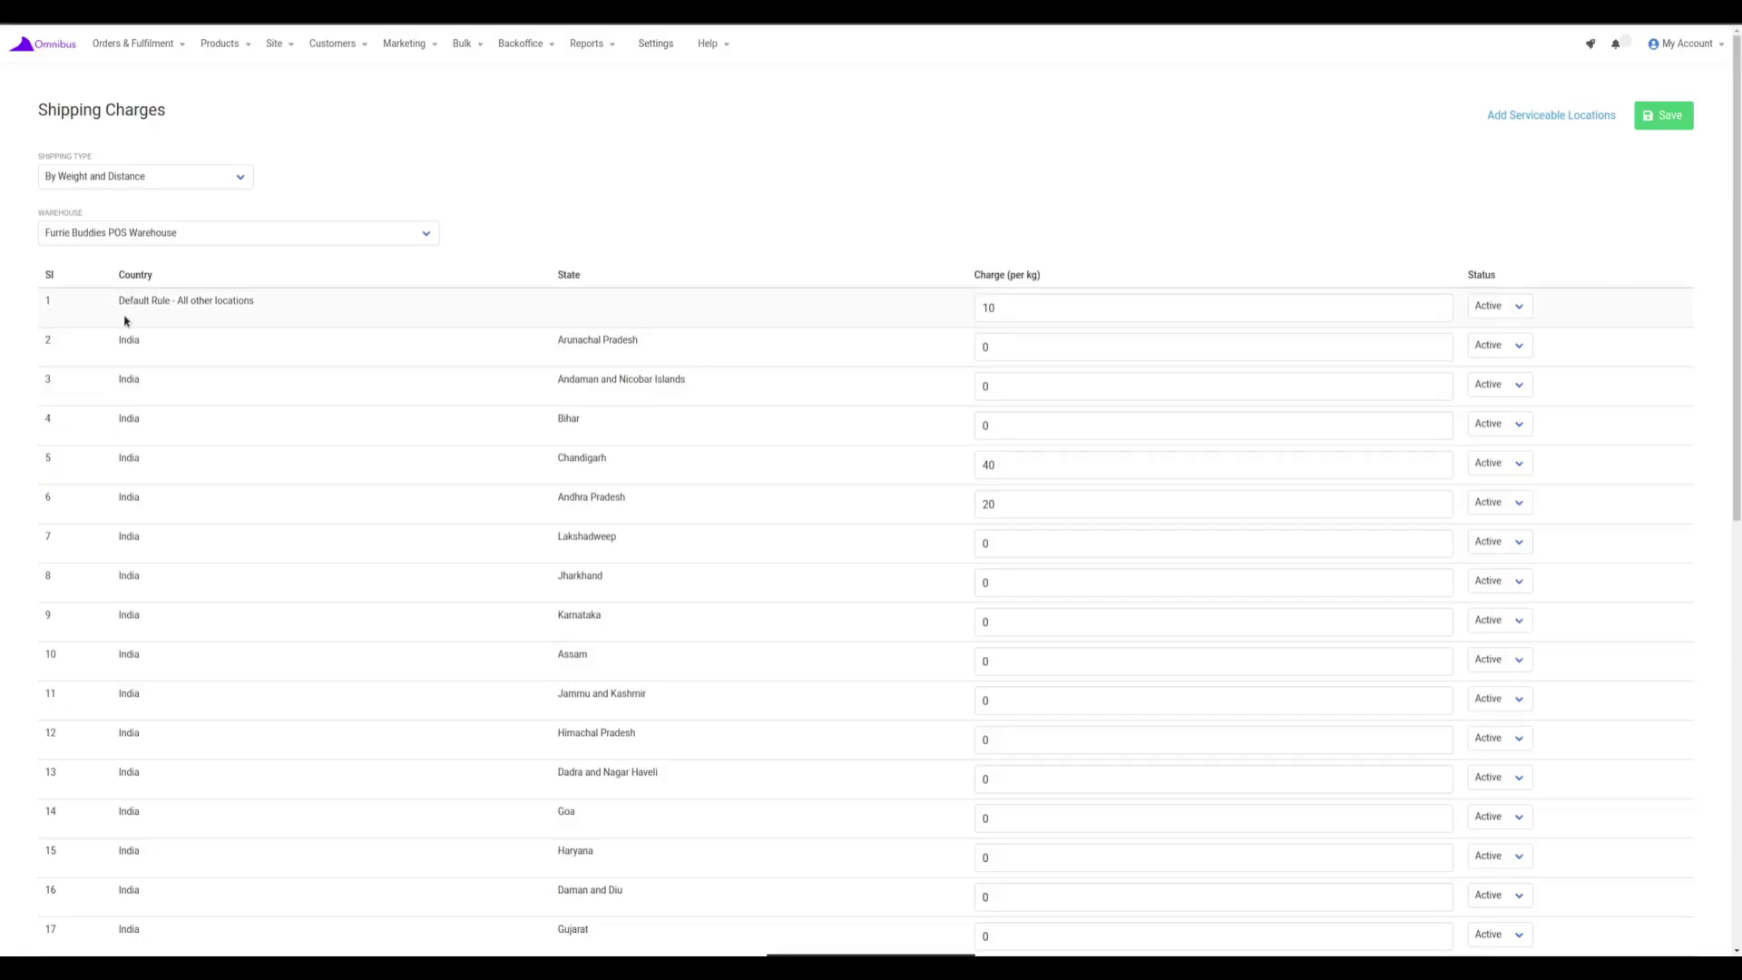
pyautogui.tripleClick(122, 313)
pyautogui.click(104, 322)
# - Examine the per-kg charges and statuses of the Indian state rows from Arunachal Pradesh through West Bengal
pyautogui.moveTo(119, 340); pyautogui.dragTo(144, 342)
pyautogui.scroll(-1, 836, 346)
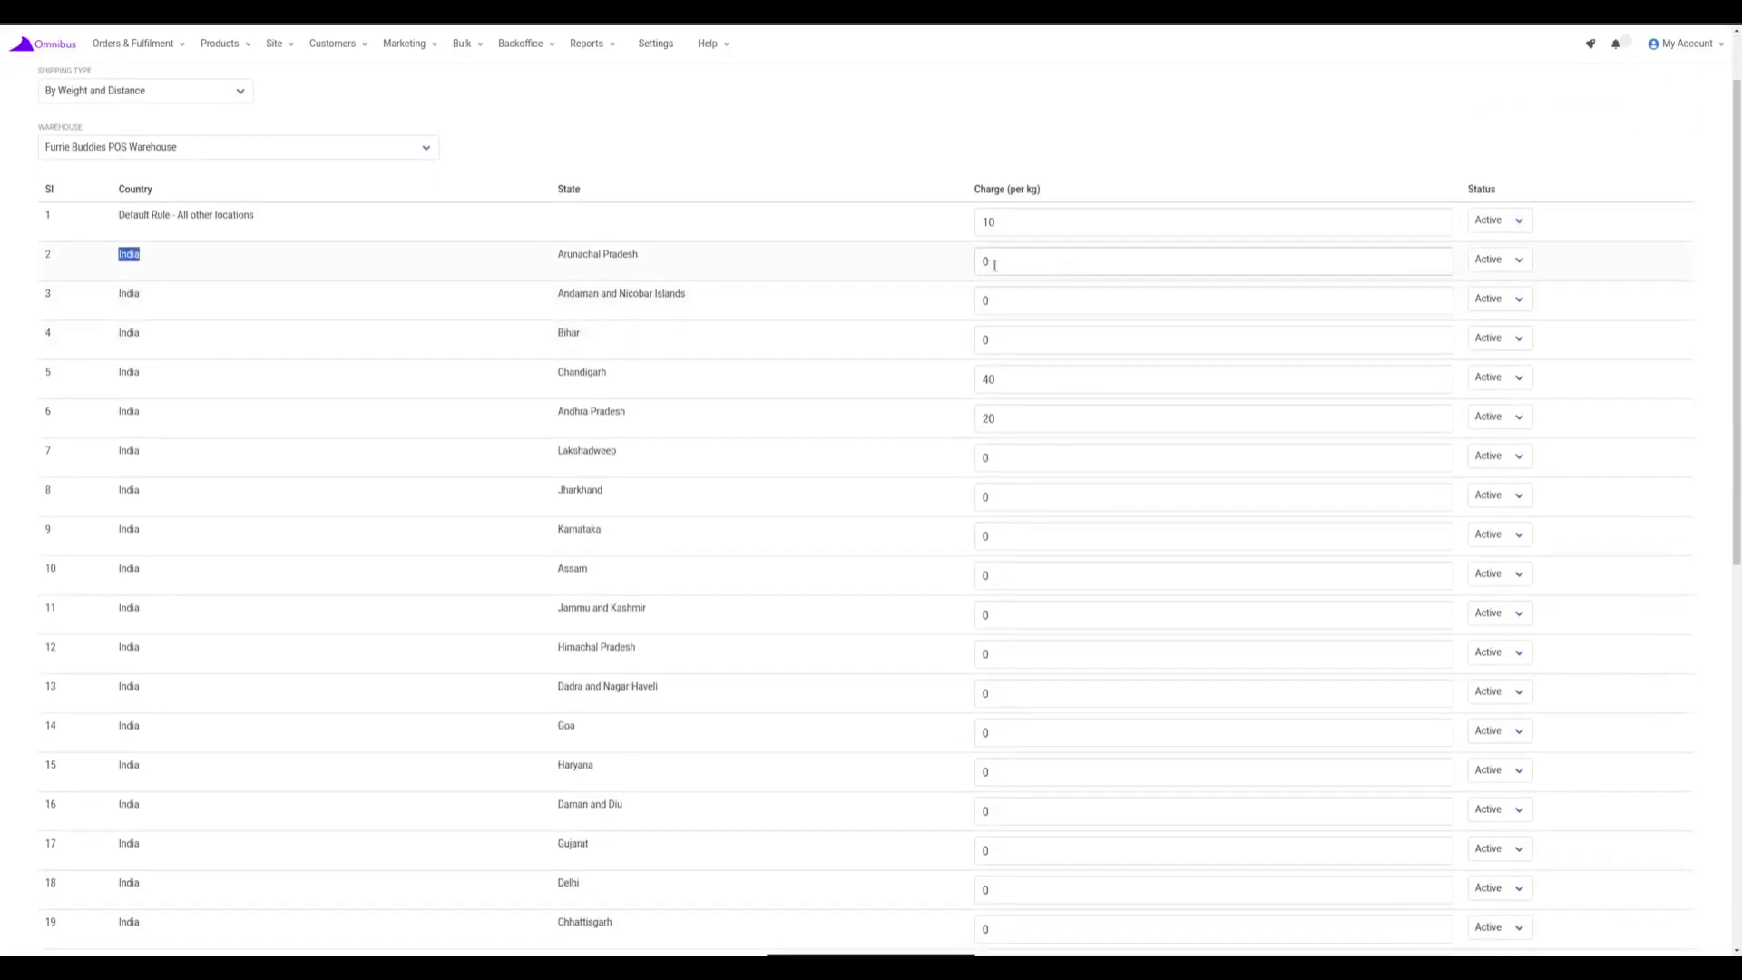
pyautogui.scroll(-8, 1014, 263)
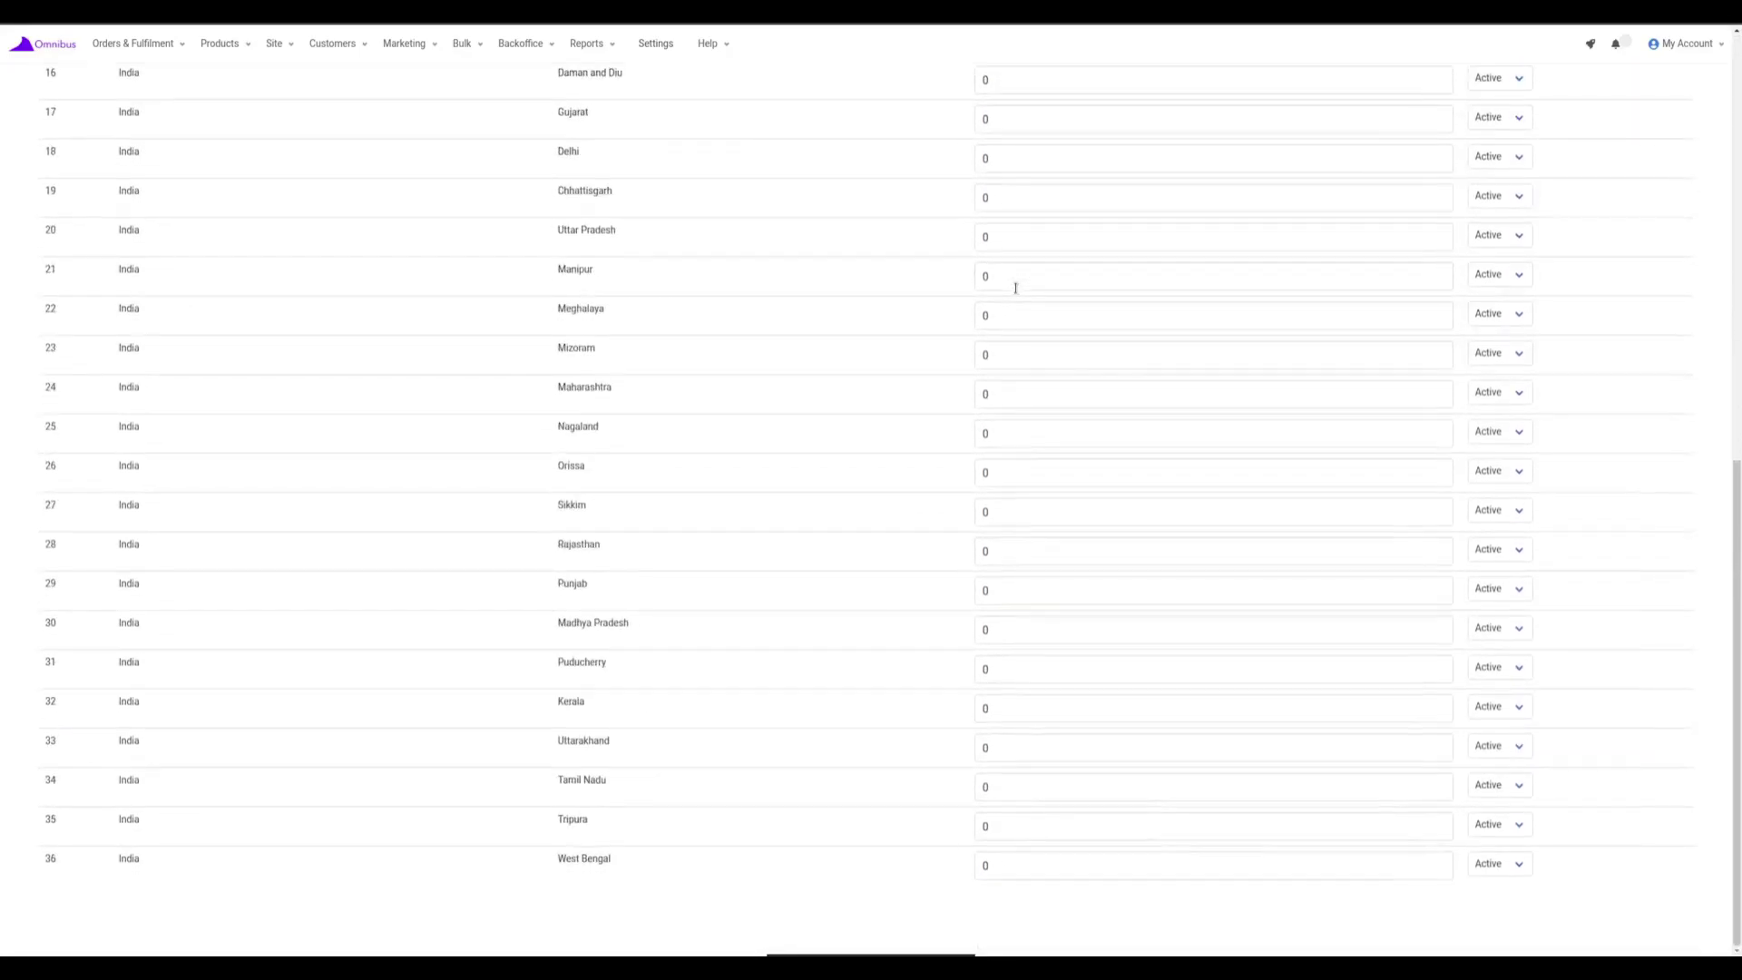
pyautogui.scroll(9, 1023, 803)
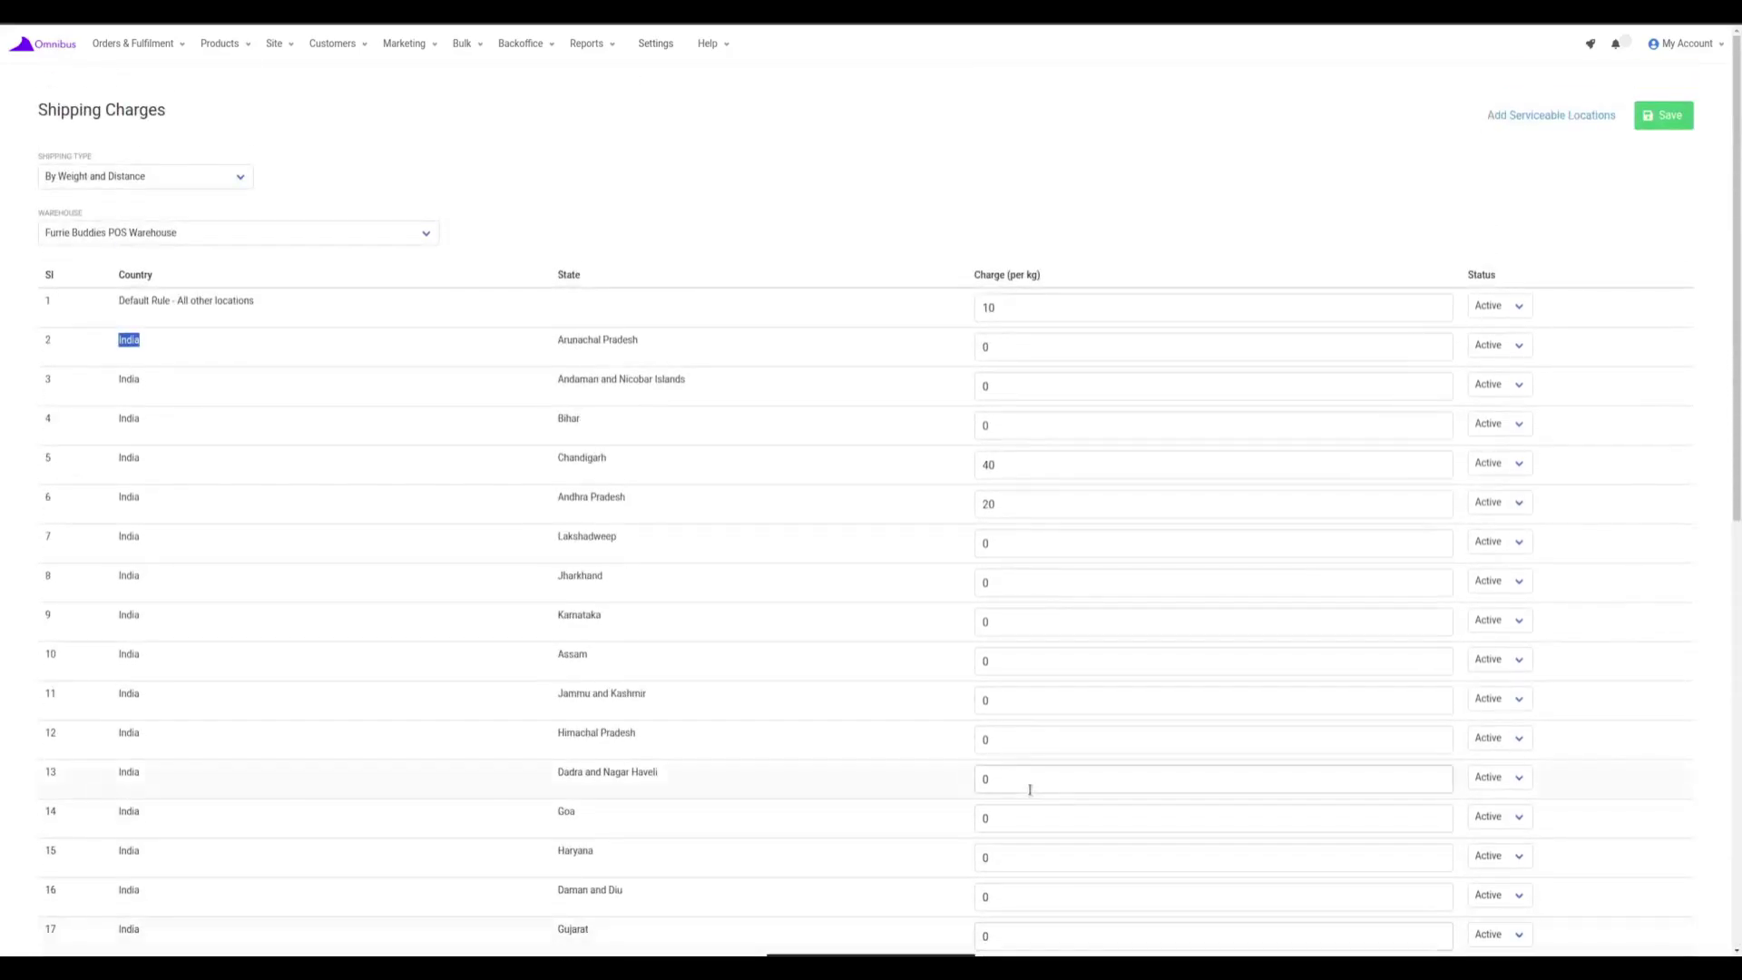
pyautogui.click(243, 339)
pyautogui.scroll(-9, 242, 343)
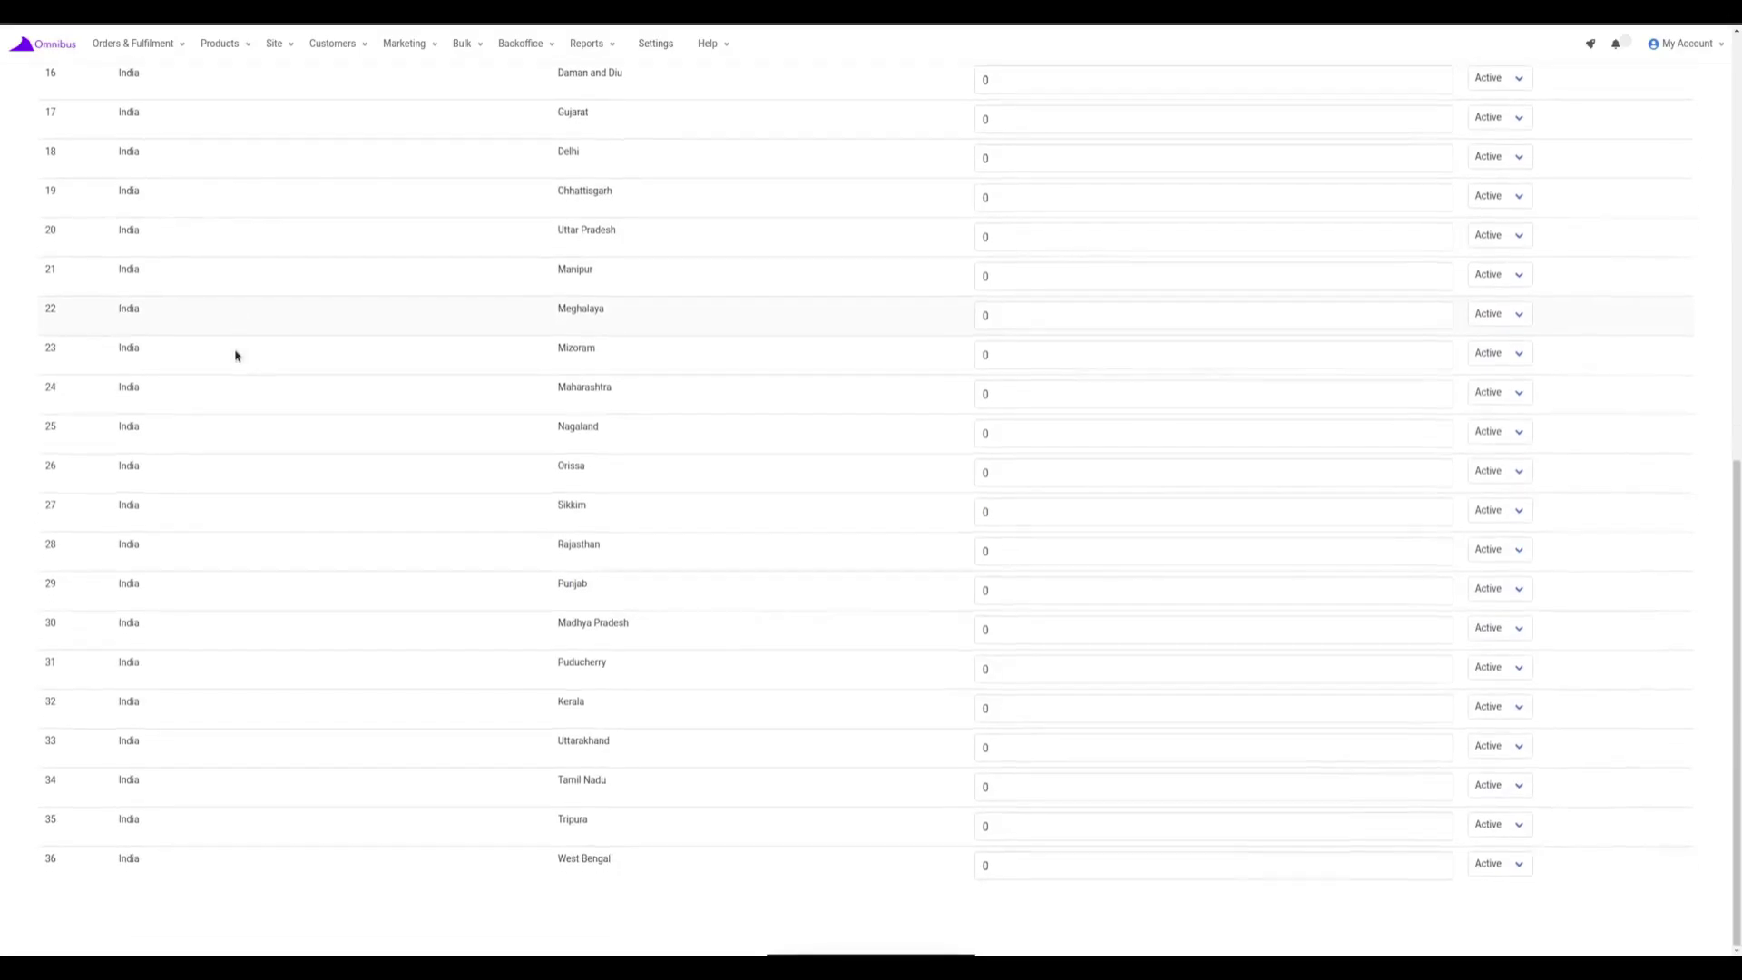
pyautogui.scroll(9, 358, 855)
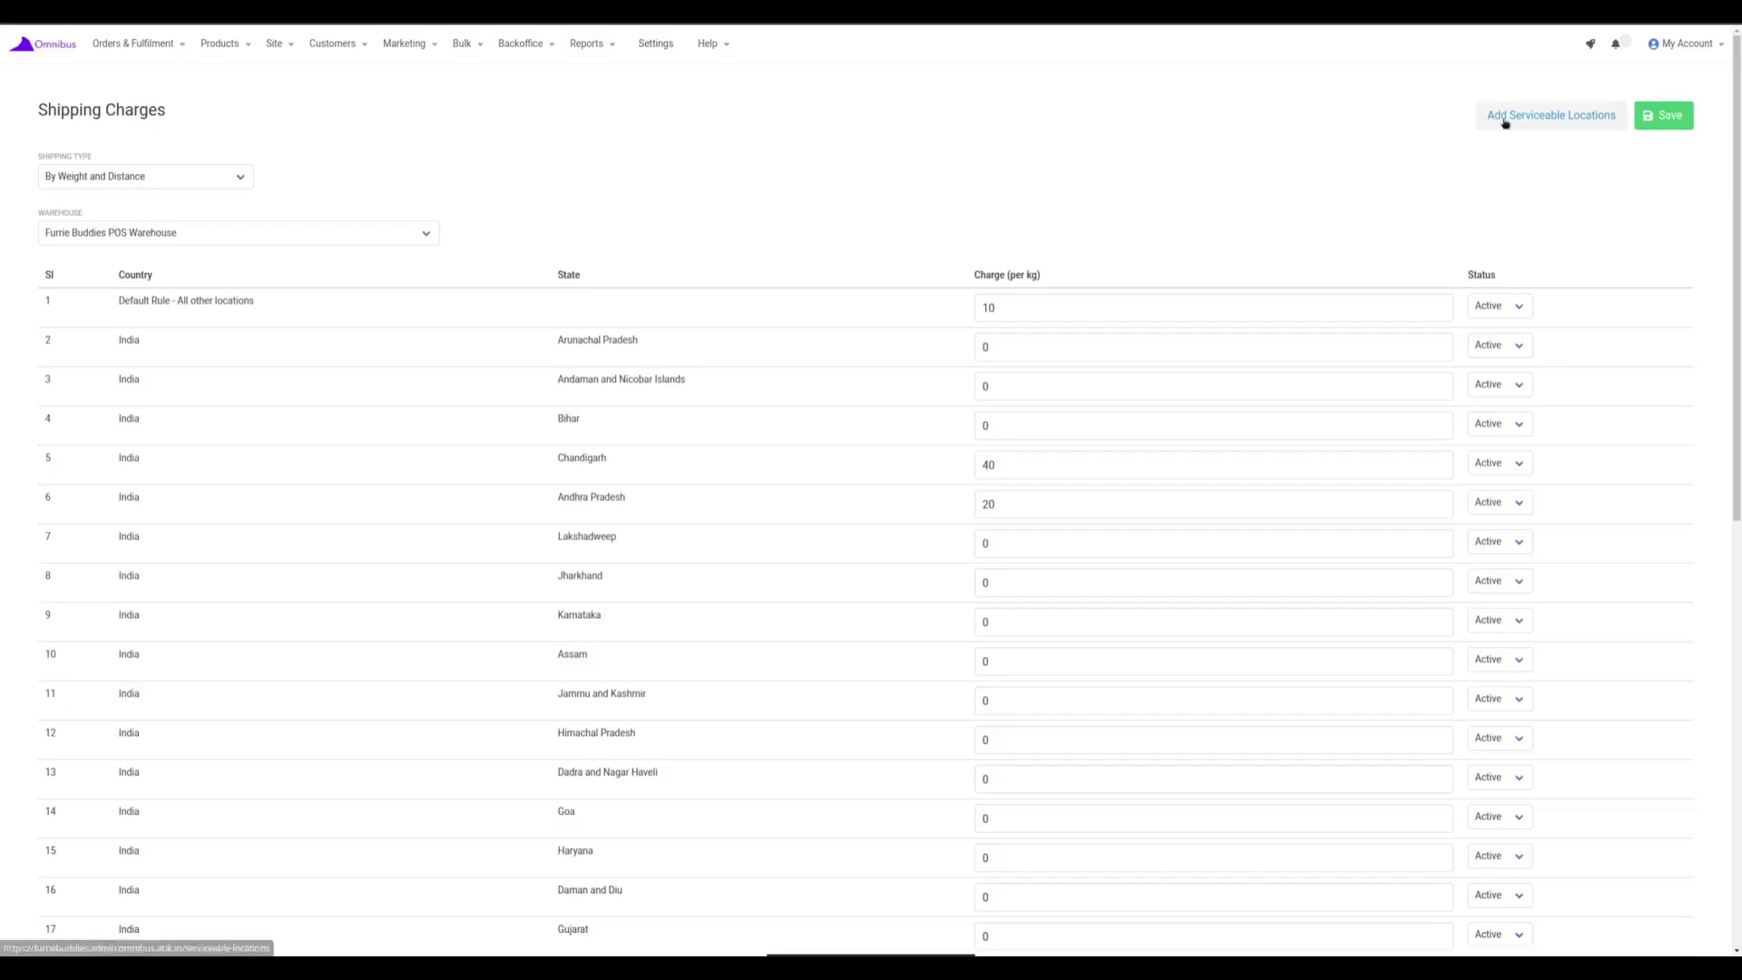
# - Open the serviceable locations and look through the listed countries and states, including the West Bengal row
pyautogui.click(1588, 121)
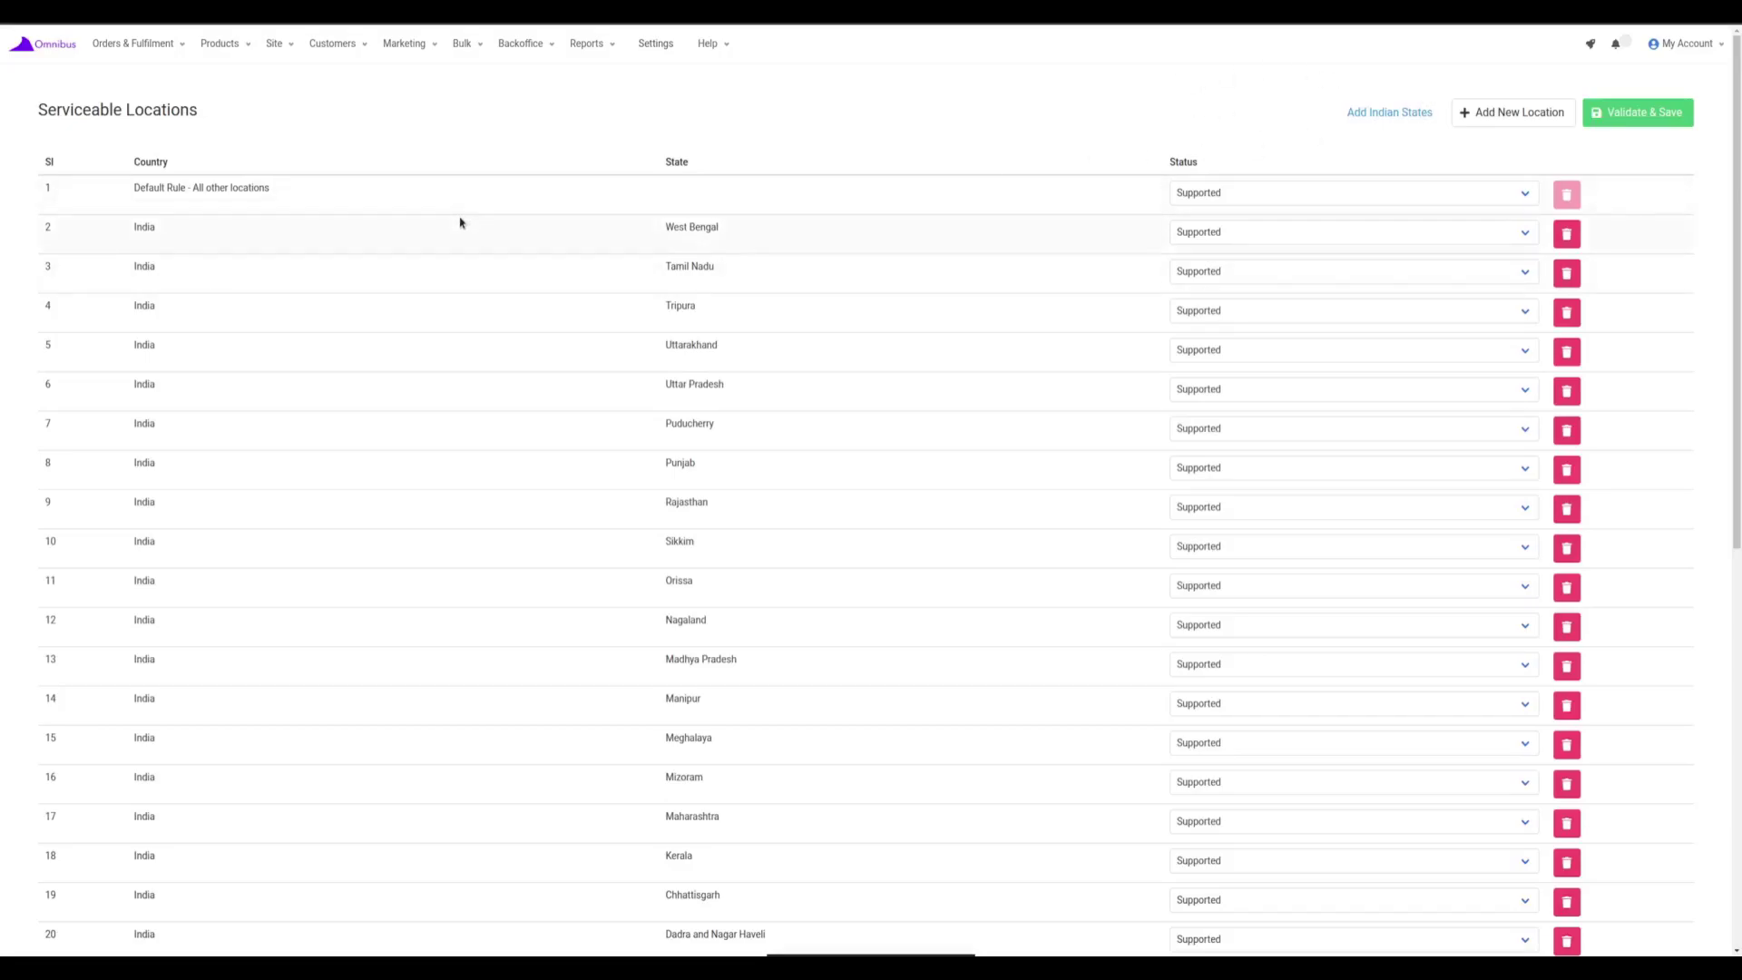
pyautogui.scroll(-8, 377, 227)
pyautogui.scroll(3, 373, 240)
pyautogui.scroll(5, 374, 243)
pyautogui.moveTo(122, 228); pyautogui.dragTo(171, 230)
pyautogui.moveTo(666, 227); pyautogui.dragTo(765, 231)
pyautogui.click(765, 231)
# - Set the serviceability status of West Bengal to Not Supported
pyautogui.click(1213, 233)
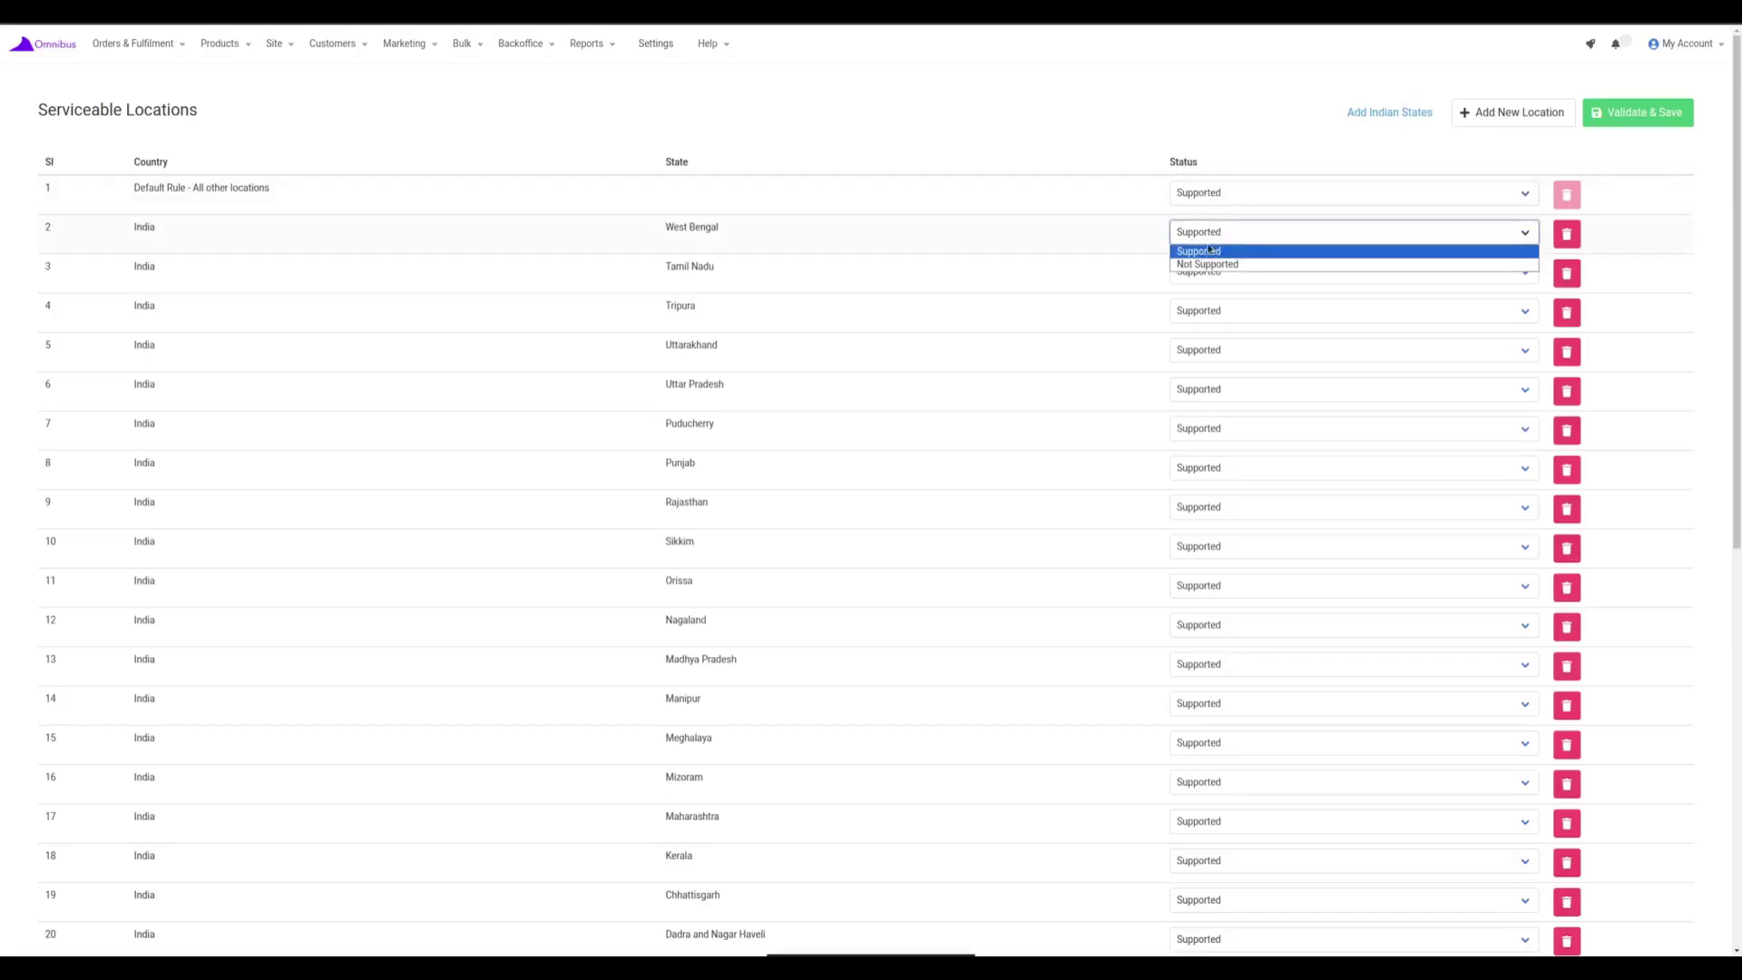
pyautogui.click(1111, 238)
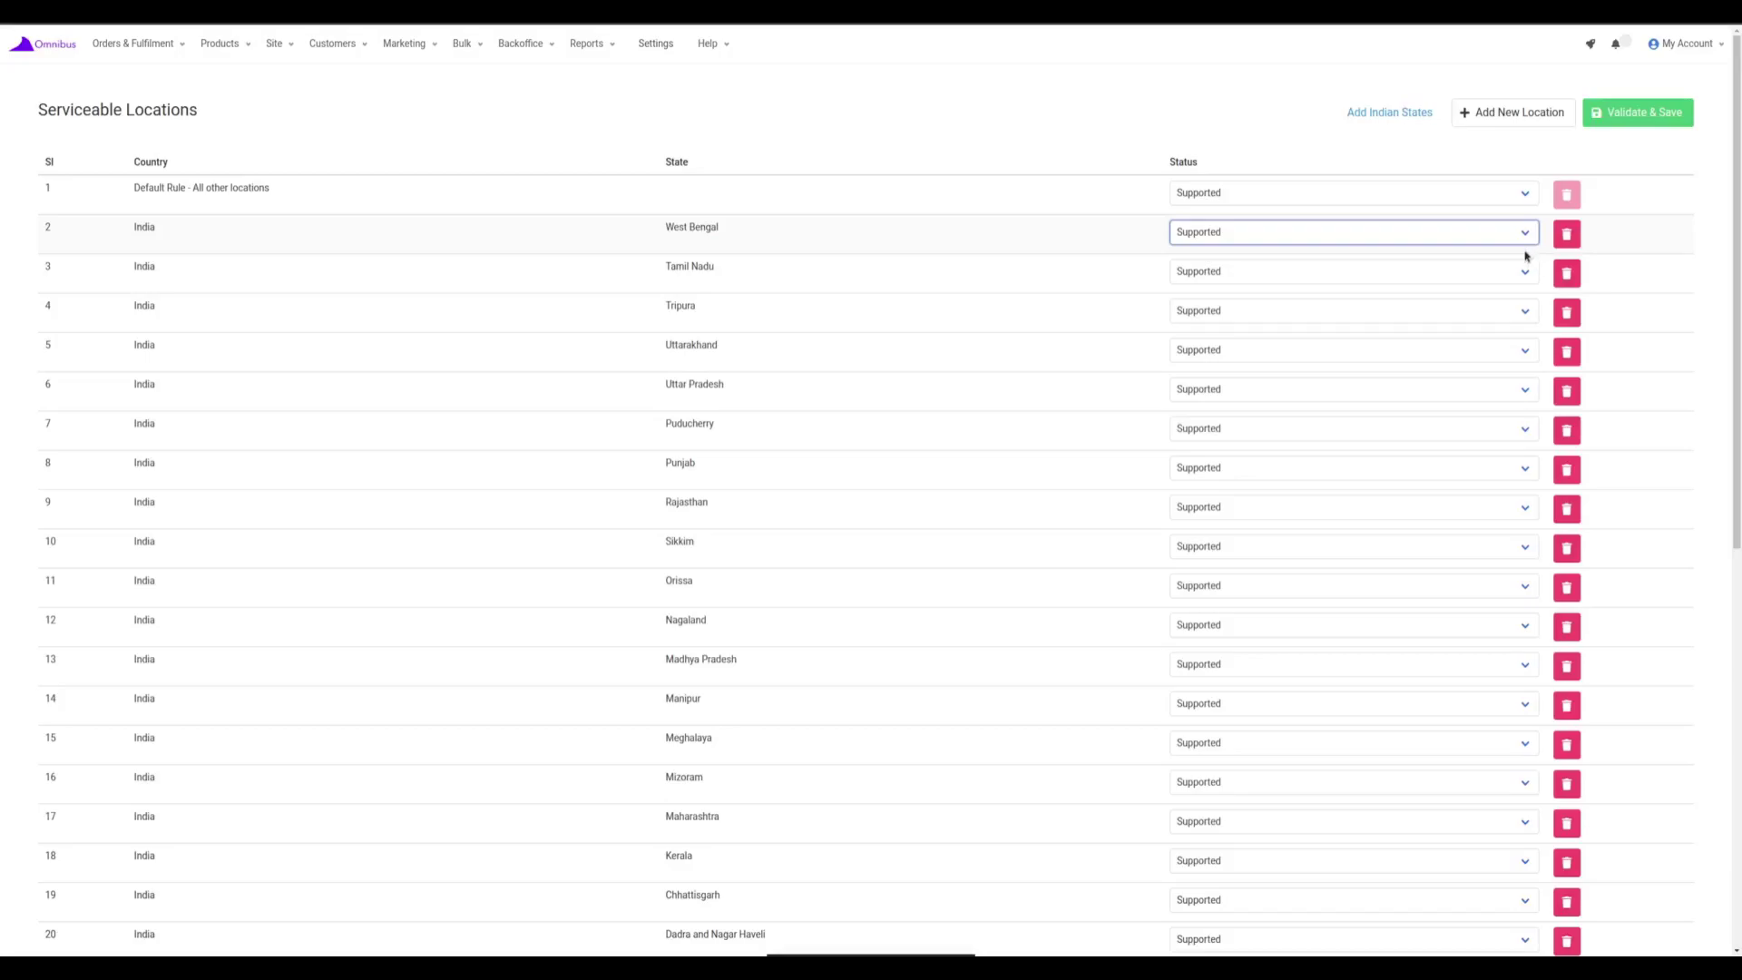
pyautogui.click(1205, 235)
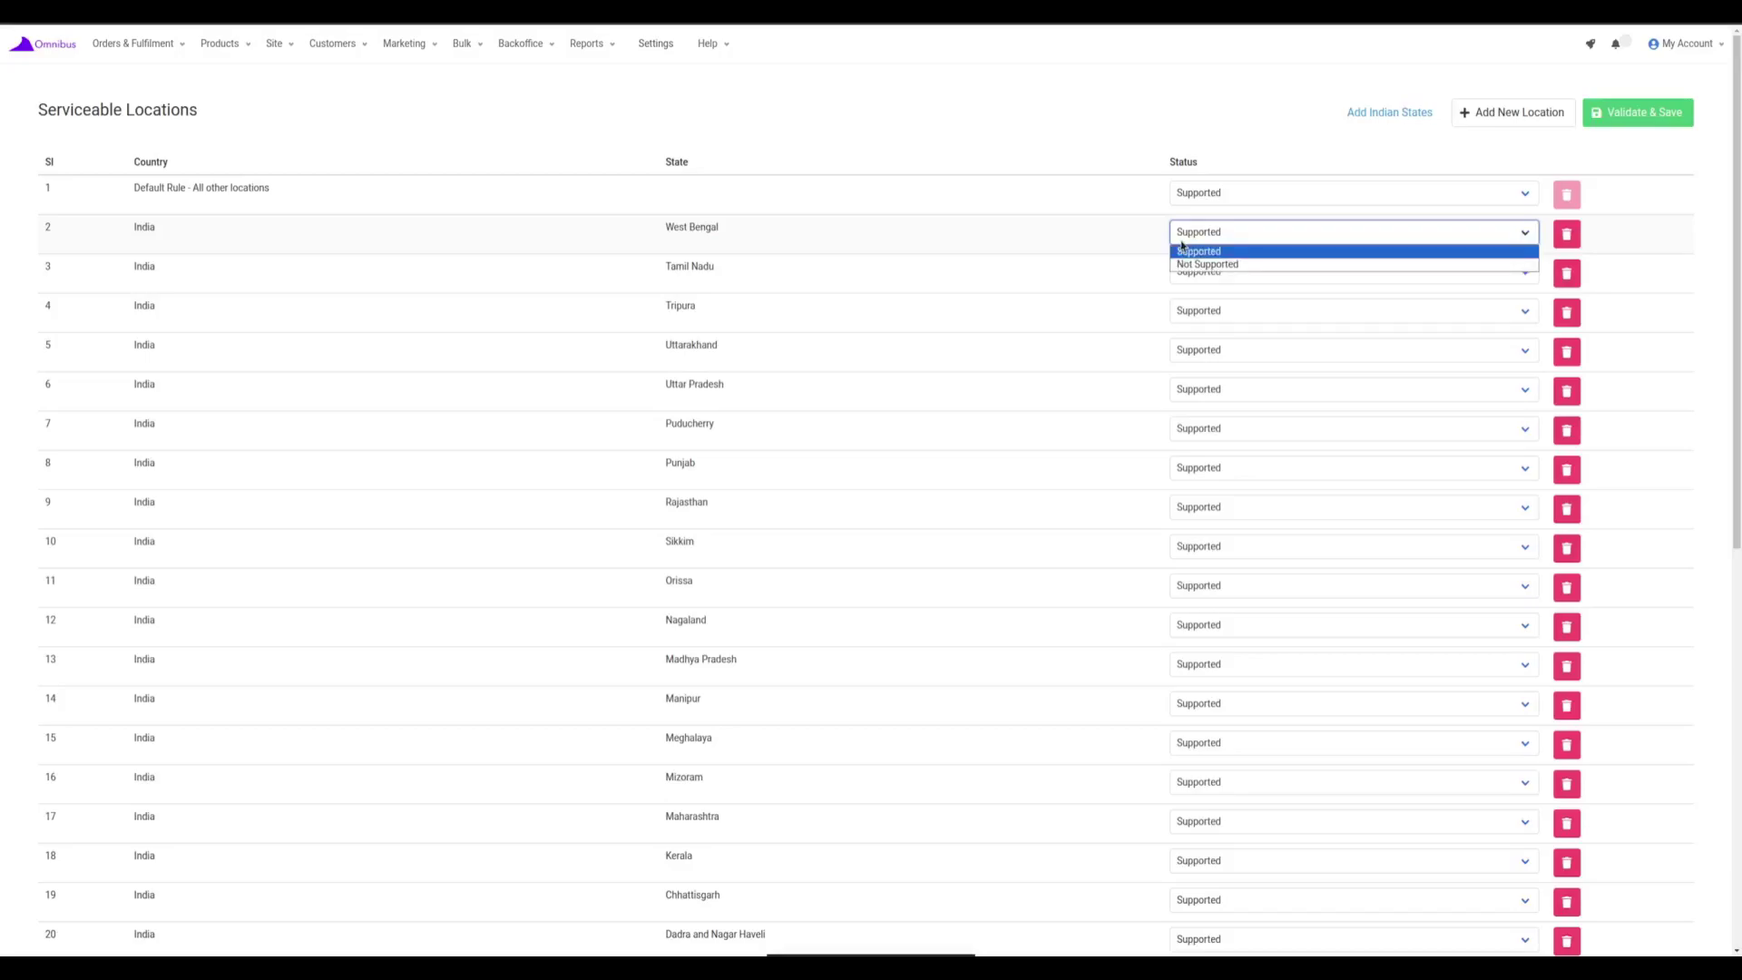
pyautogui.click(1224, 265)
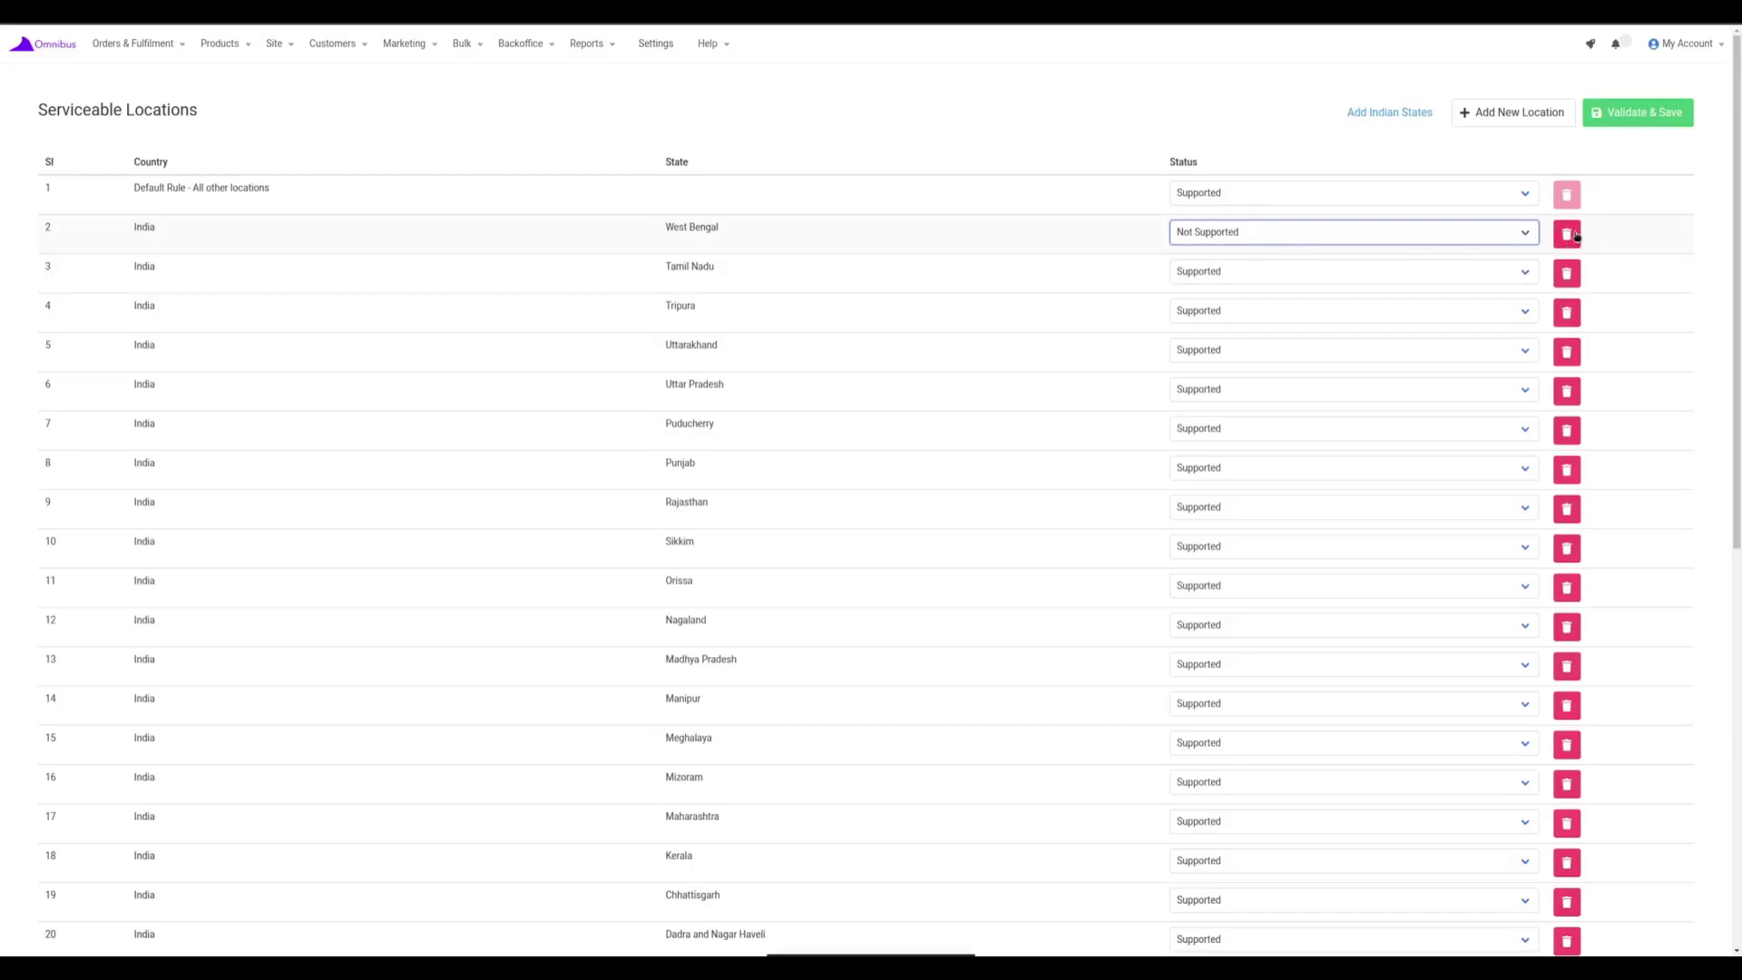
pyautogui.click(1087, 245)
# - Review the serviceable locations list and the support status of each Indian state
pyautogui.scroll(-1, 826, 236)
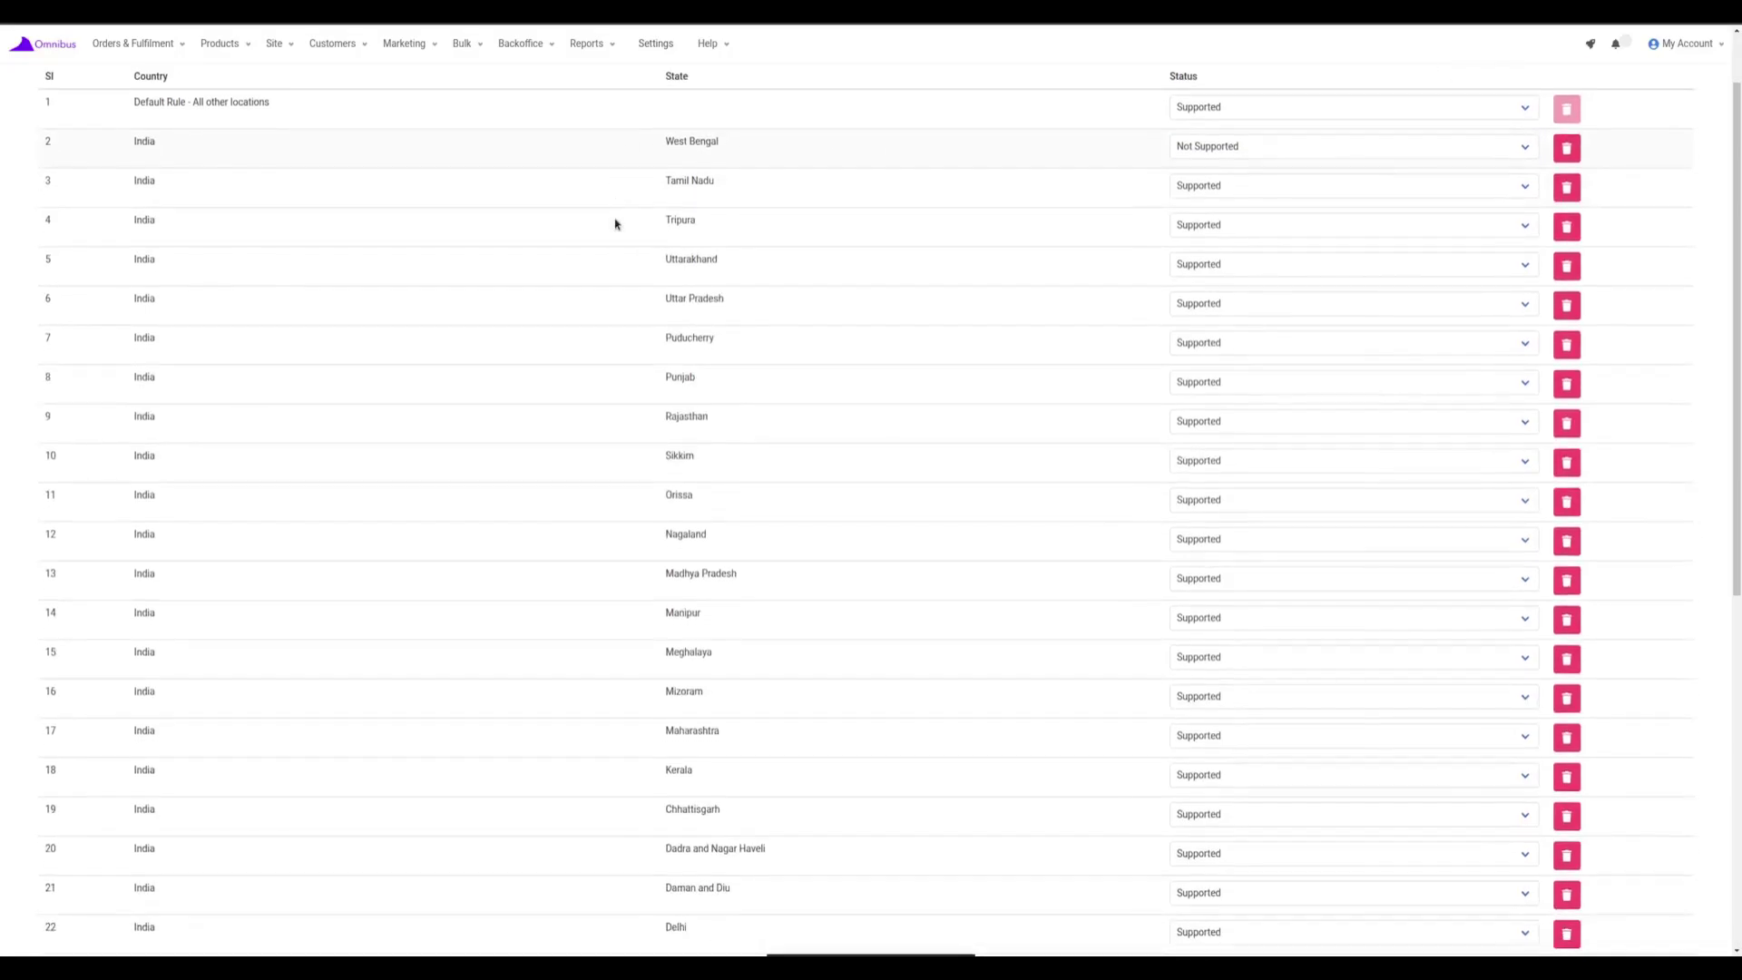
pyautogui.scroll(1, 816, 241)
pyautogui.scroll(-1, 498, 288)
pyautogui.scroll(1, 502, 283)
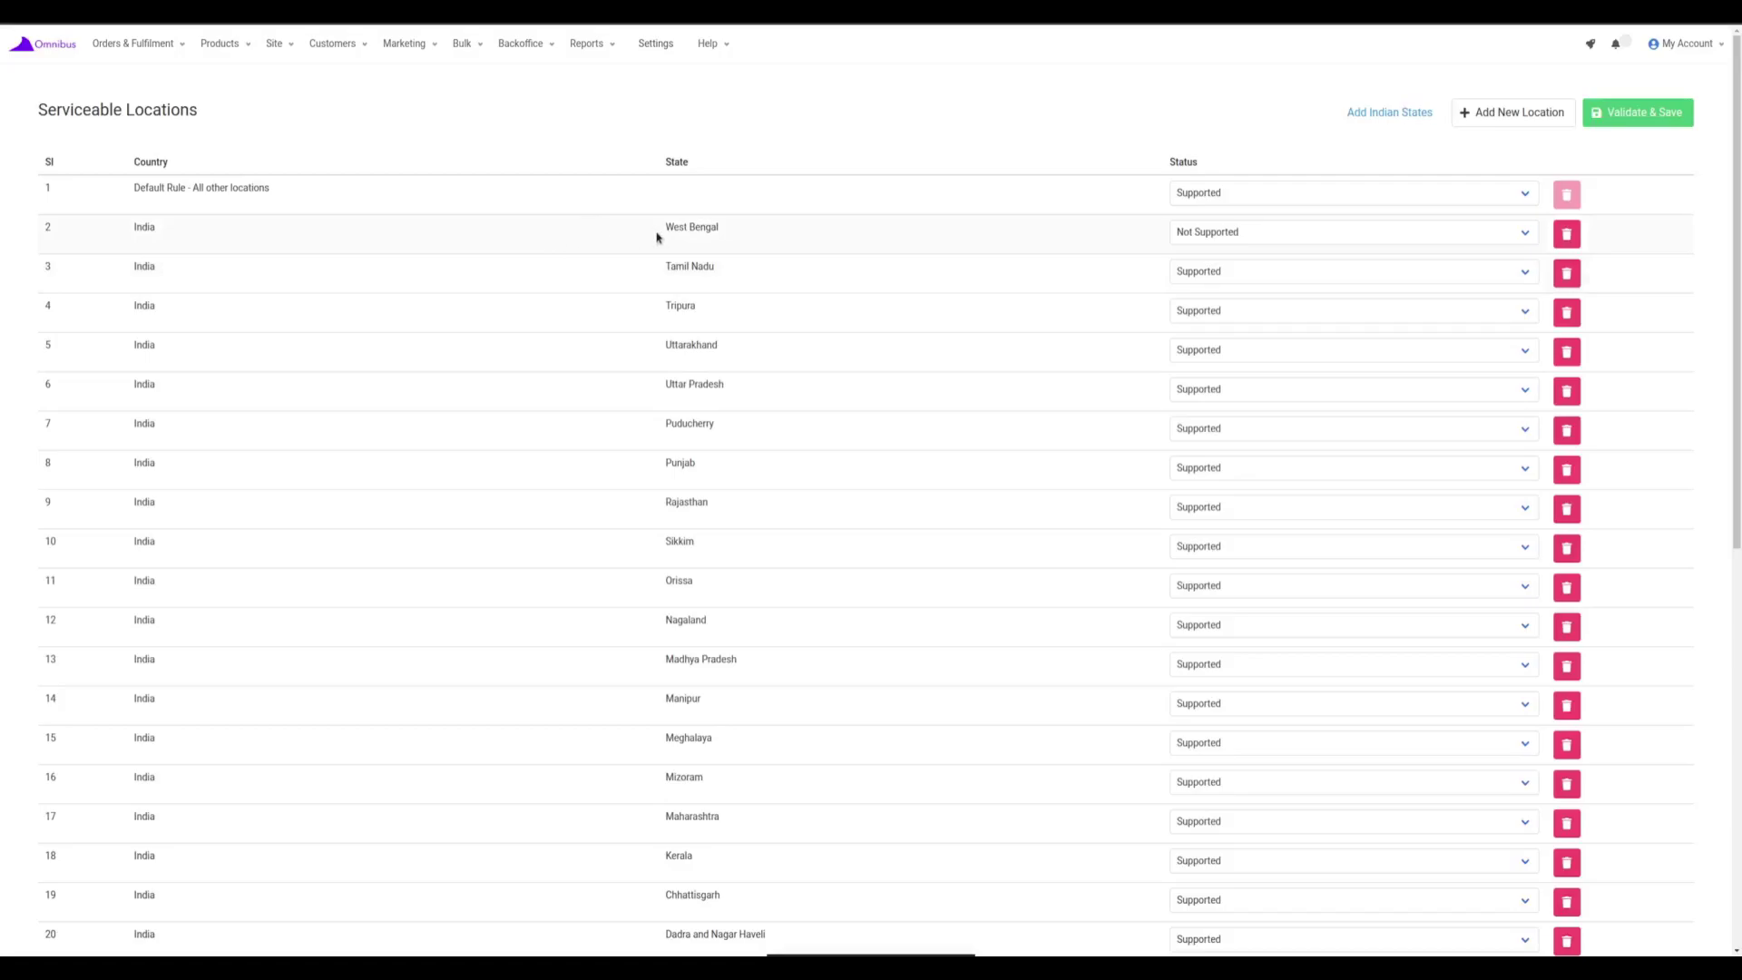
pyautogui.scroll(-7, 554, 301)
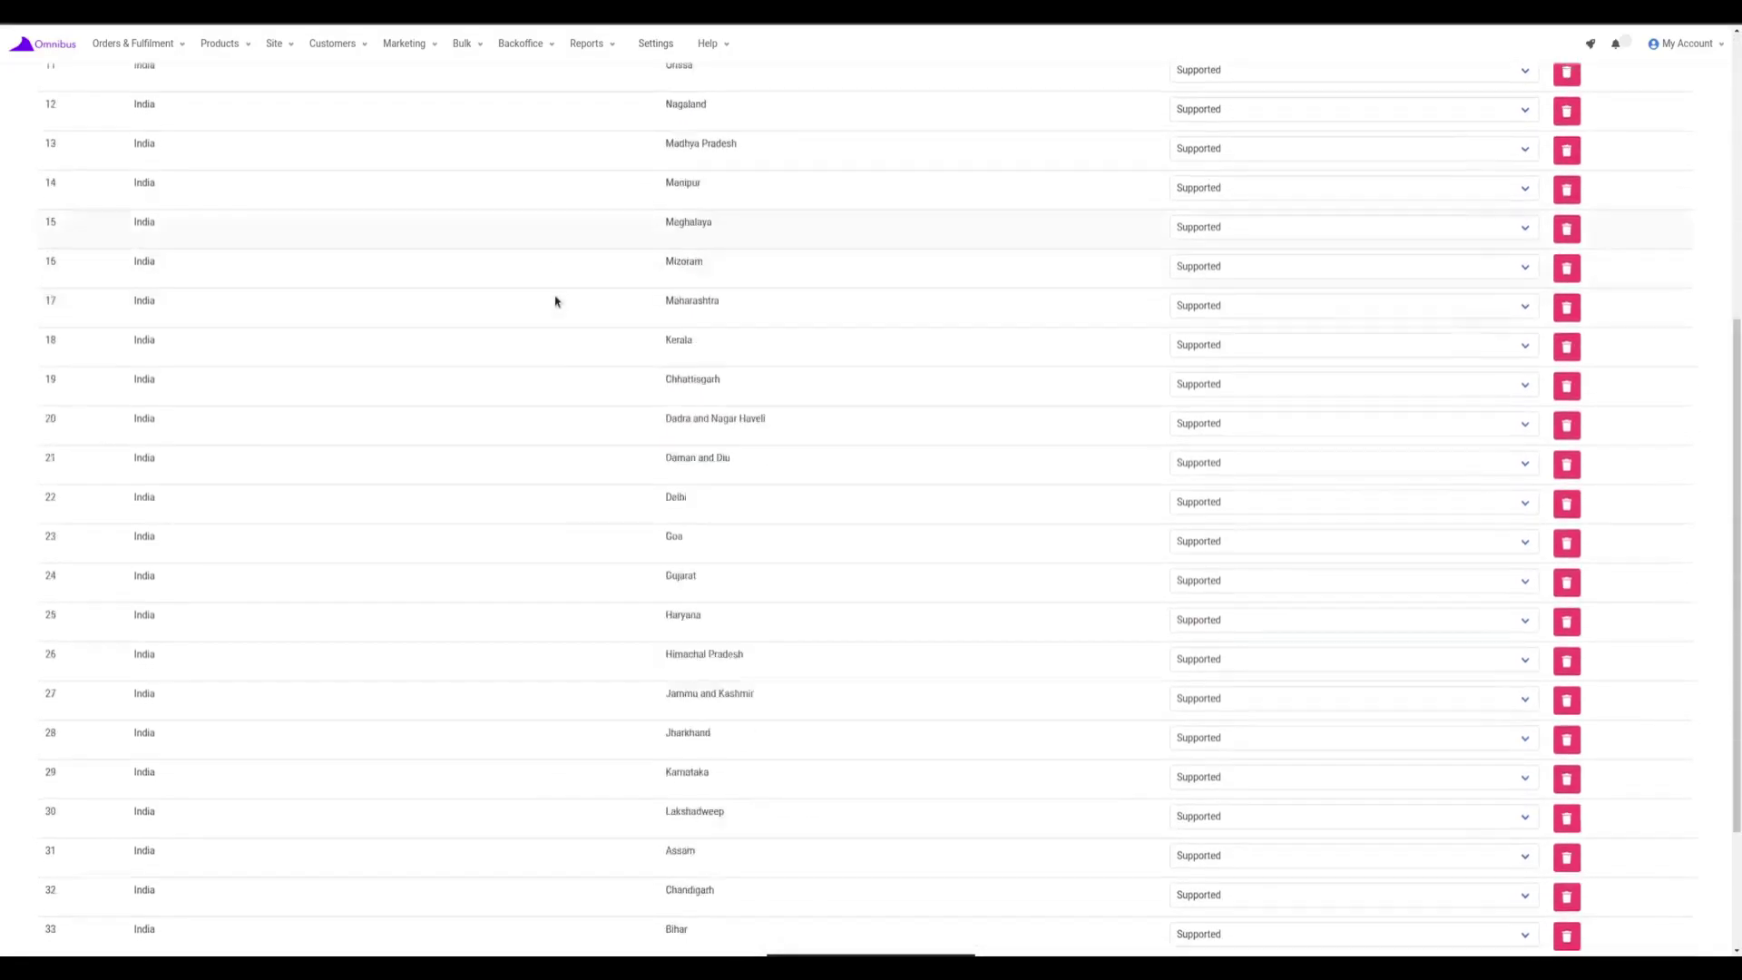
pyautogui.scroll(4, 568, 292)
pyautogui.scroll(4, 568, 291)
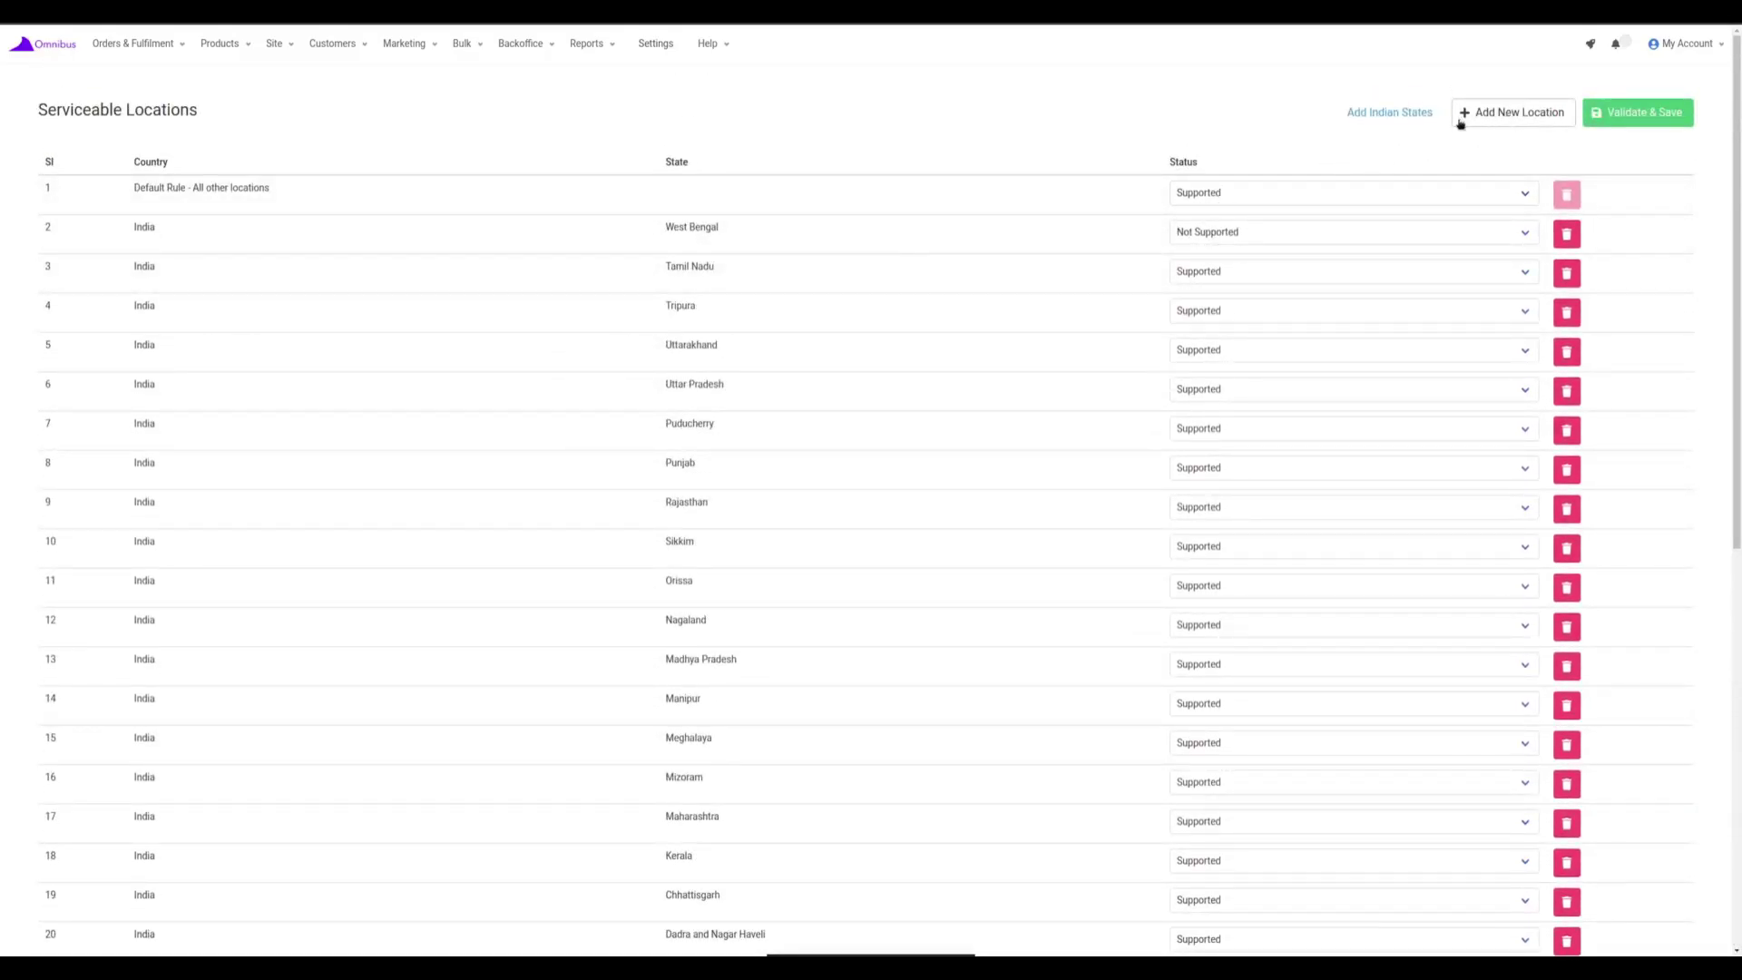
# - Add a new serviceable location with United States of America as its country
pyautogui.click(1563, 119)
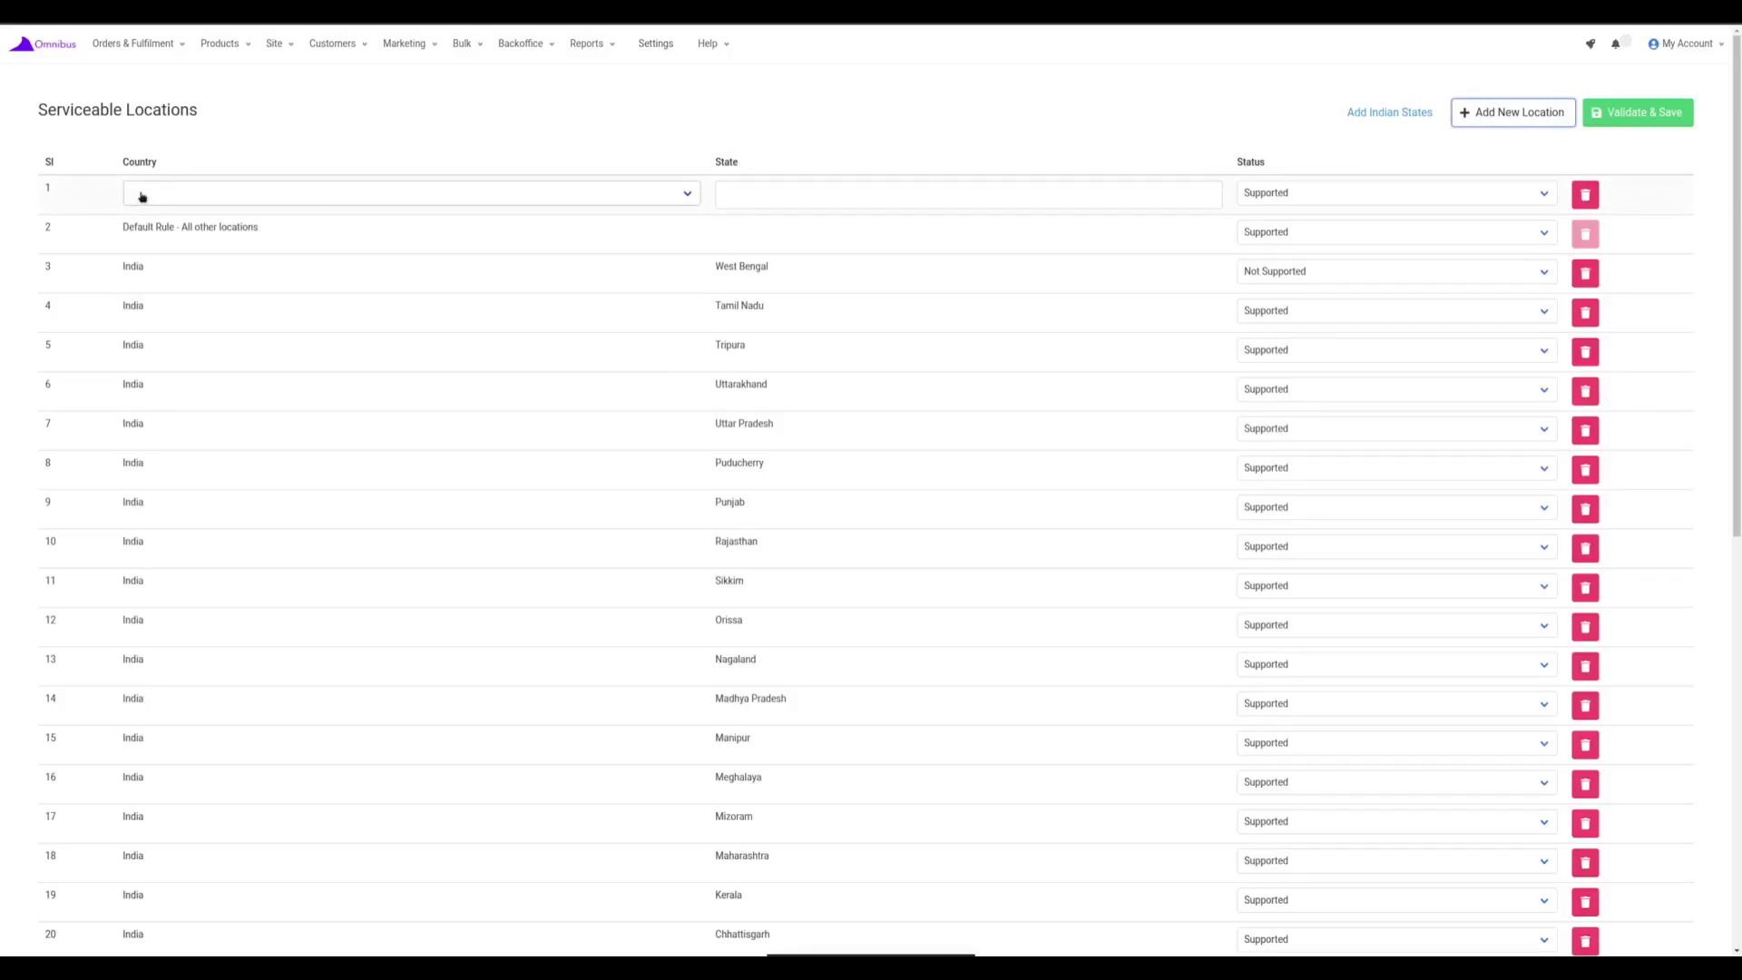
pyautogui.click(141, 196)
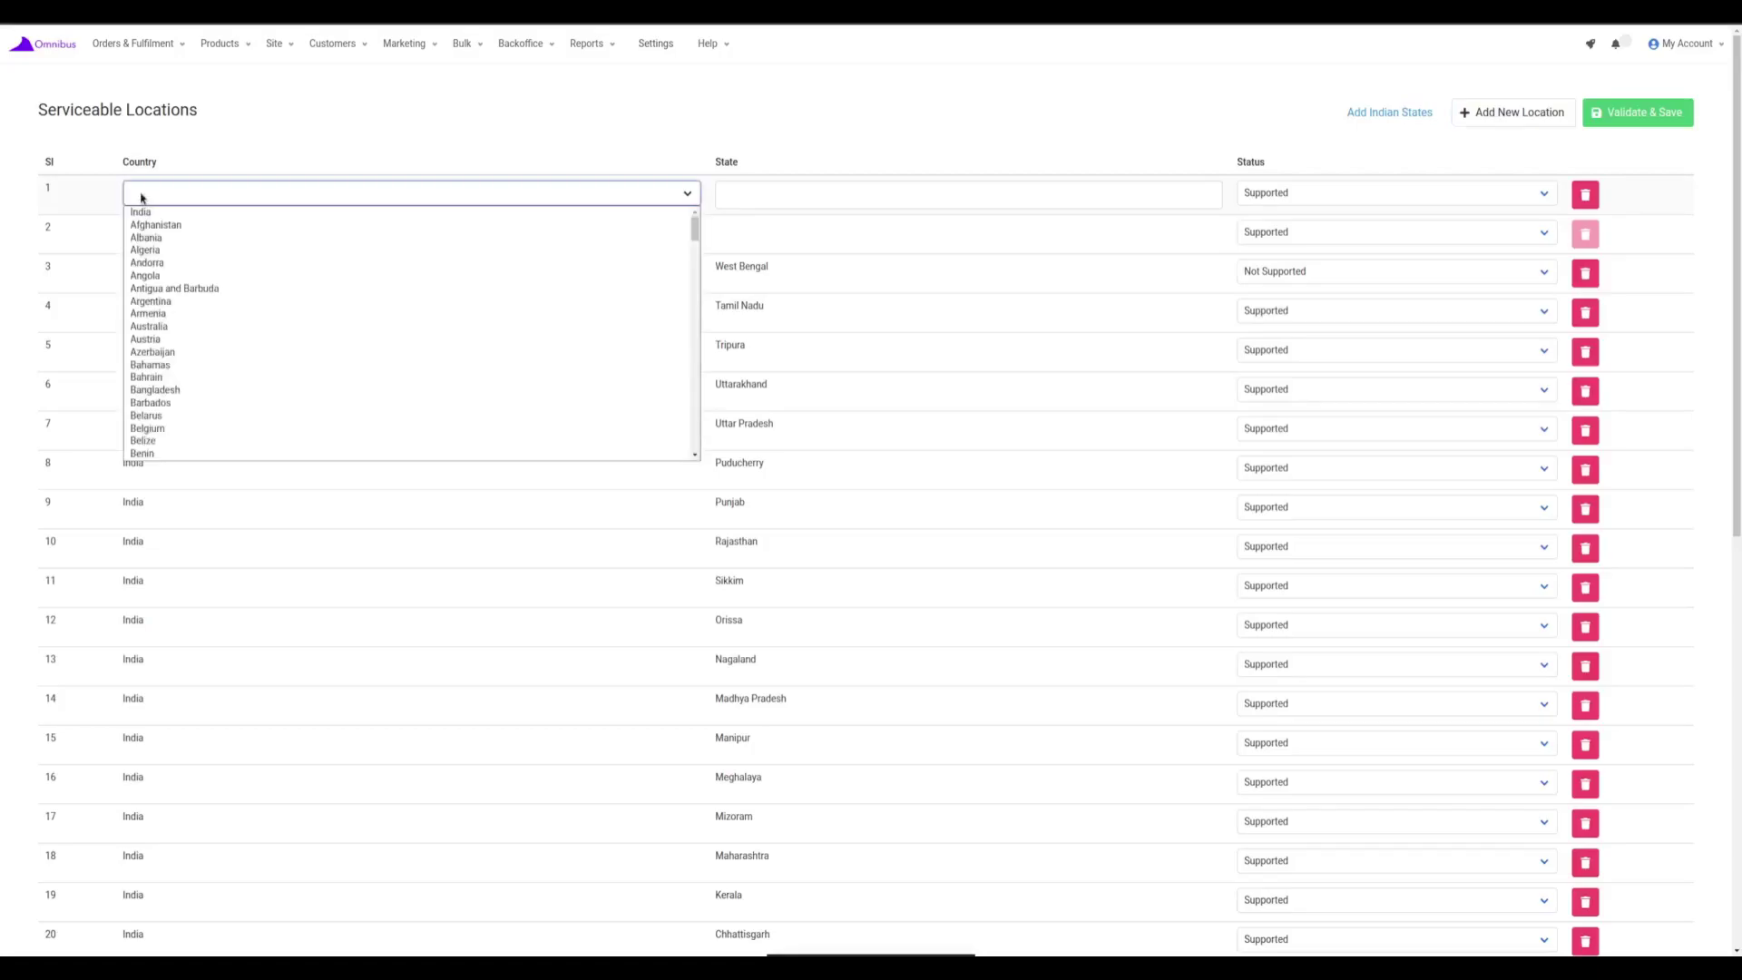
pyautogui.scroll(-10, 158, 345)
pyautogui.scroll(-15, 164, 367)
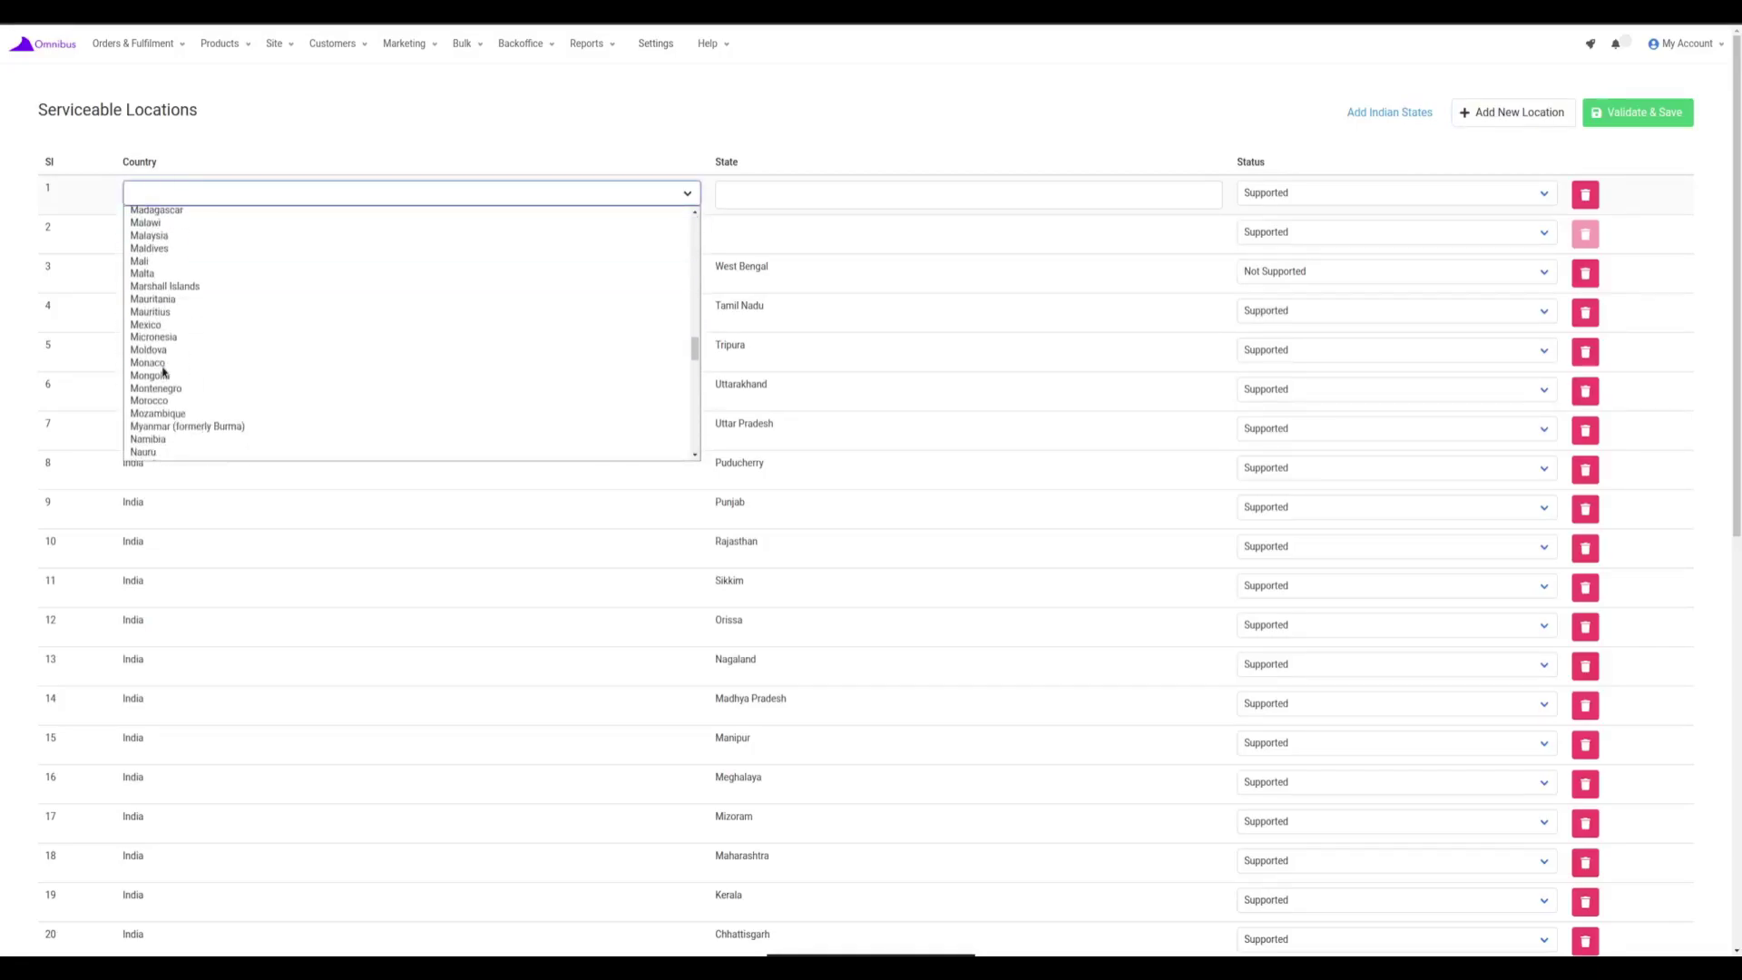
pyautogui.scroll(20, 159, 404)
pyautogui.scroll(5, 158, 401)
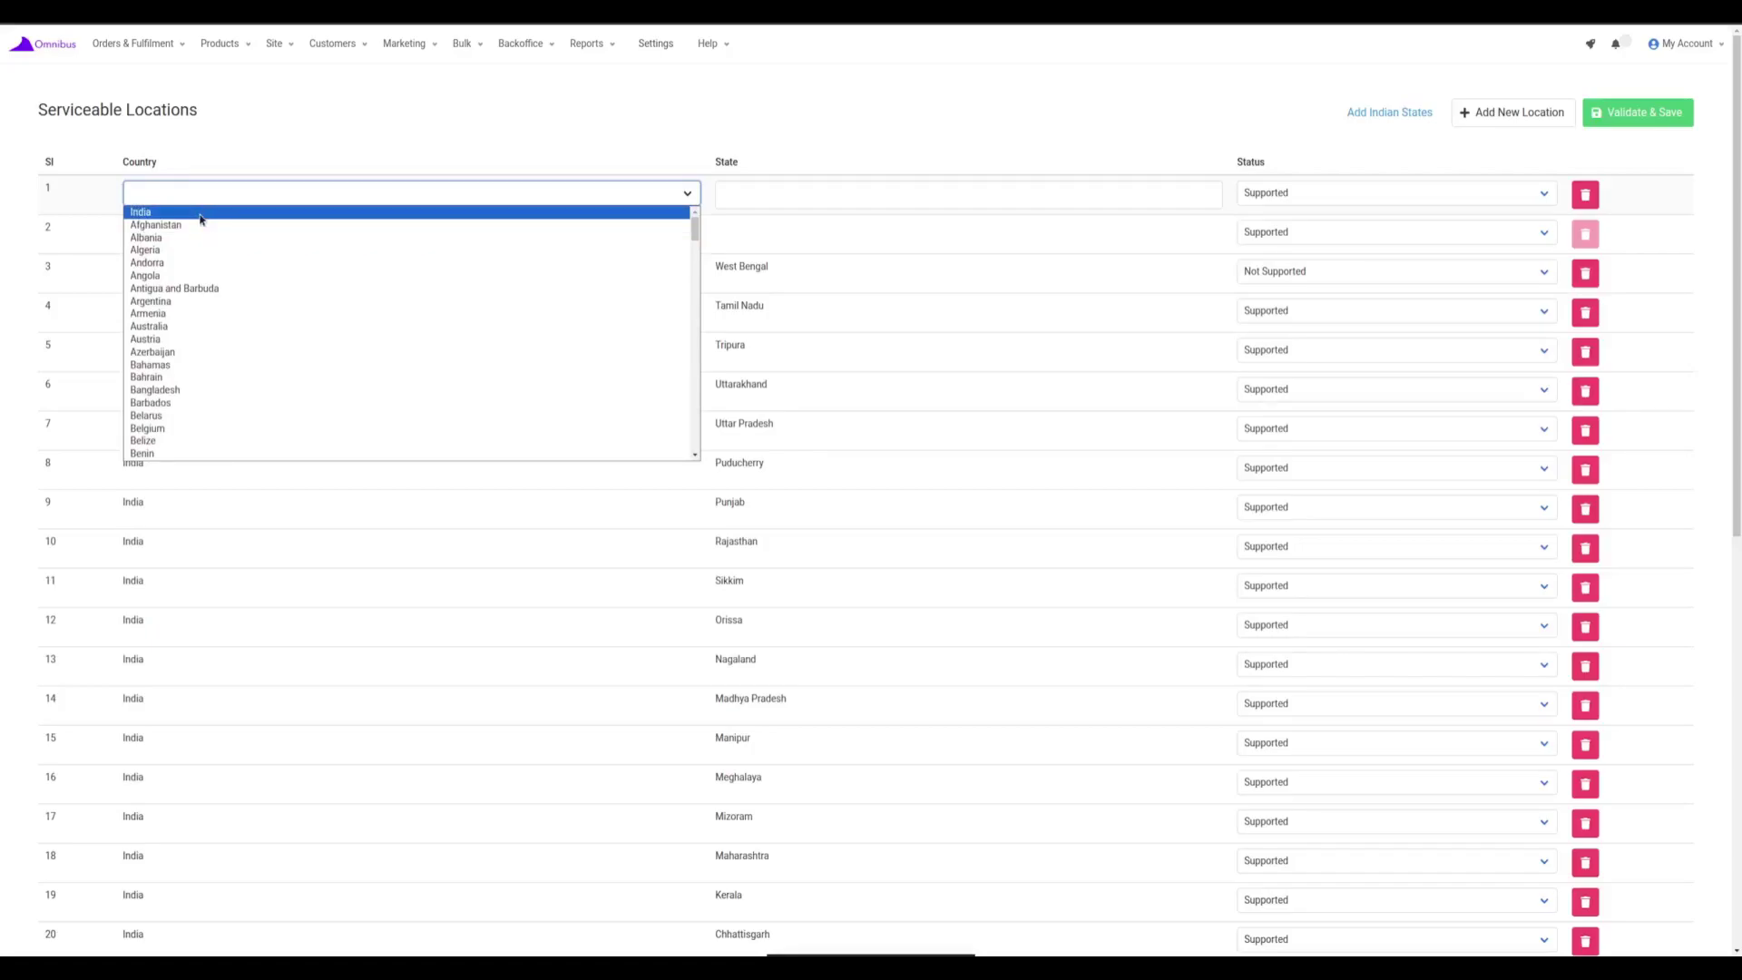
pyautogui.press('u')
pyautogui.scroll(20, 201, 219)
pyautogui.scroll(-20, 202, 222)
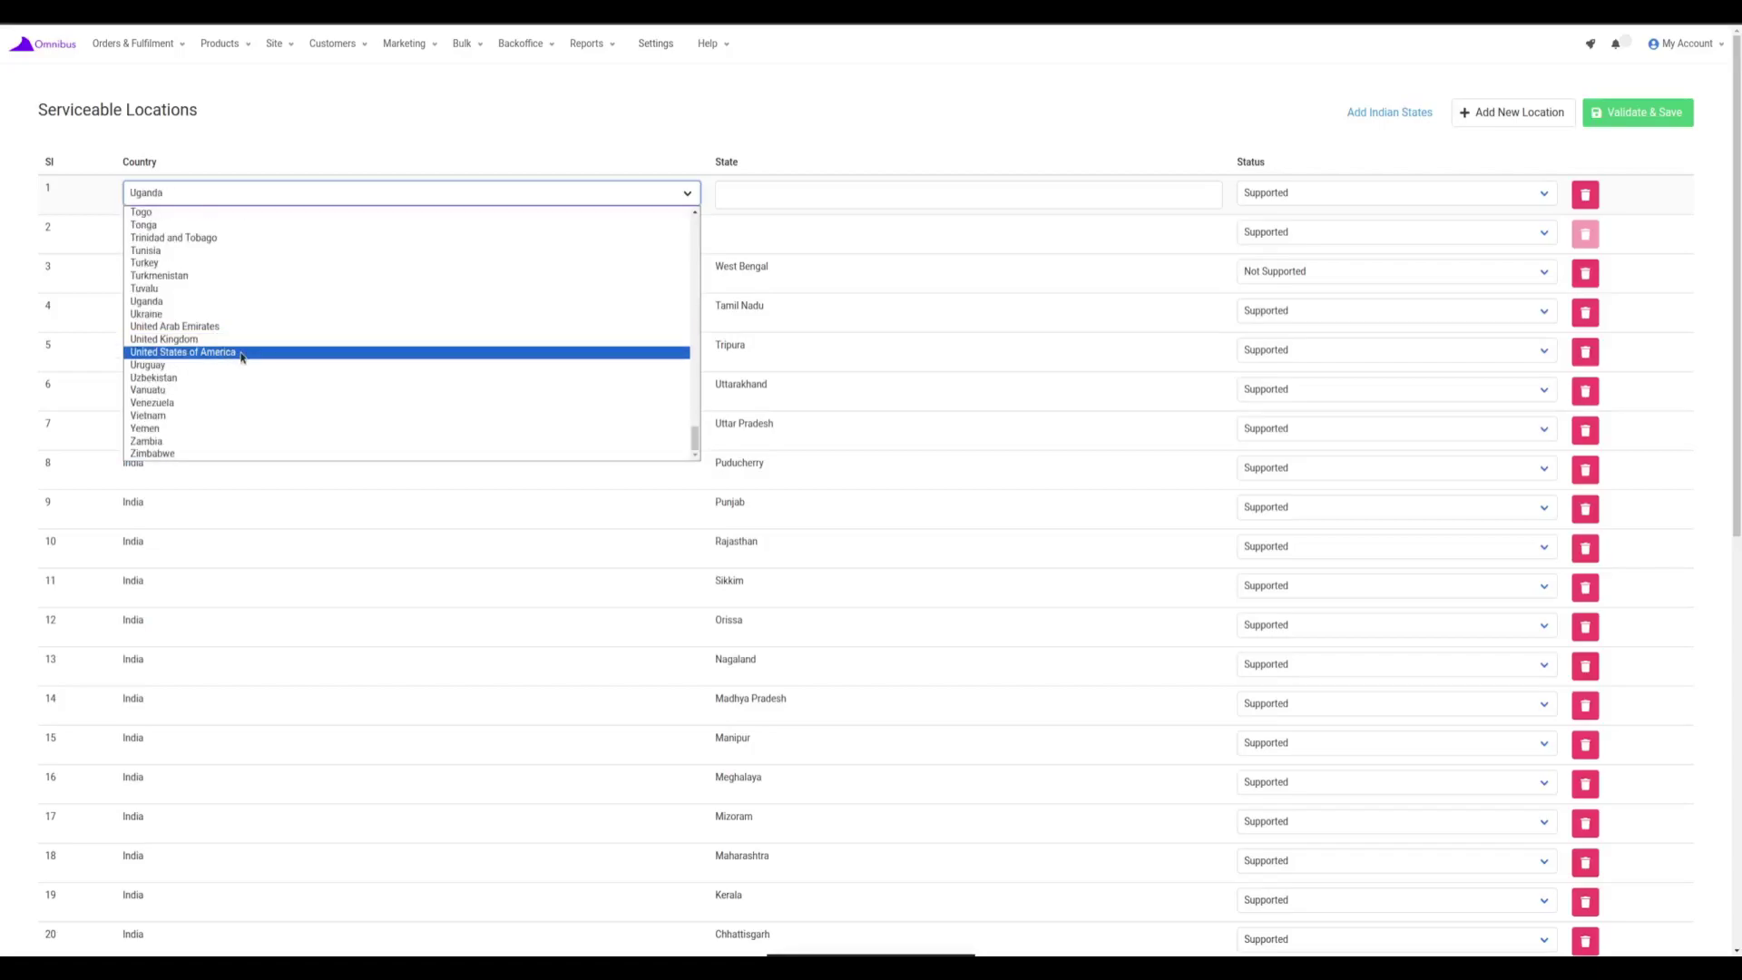
pyautogui.click(243, 352)
# - Enter Texas as the new location's state, then validate and save the serviceable locations
pyautogui.click(747, 196)
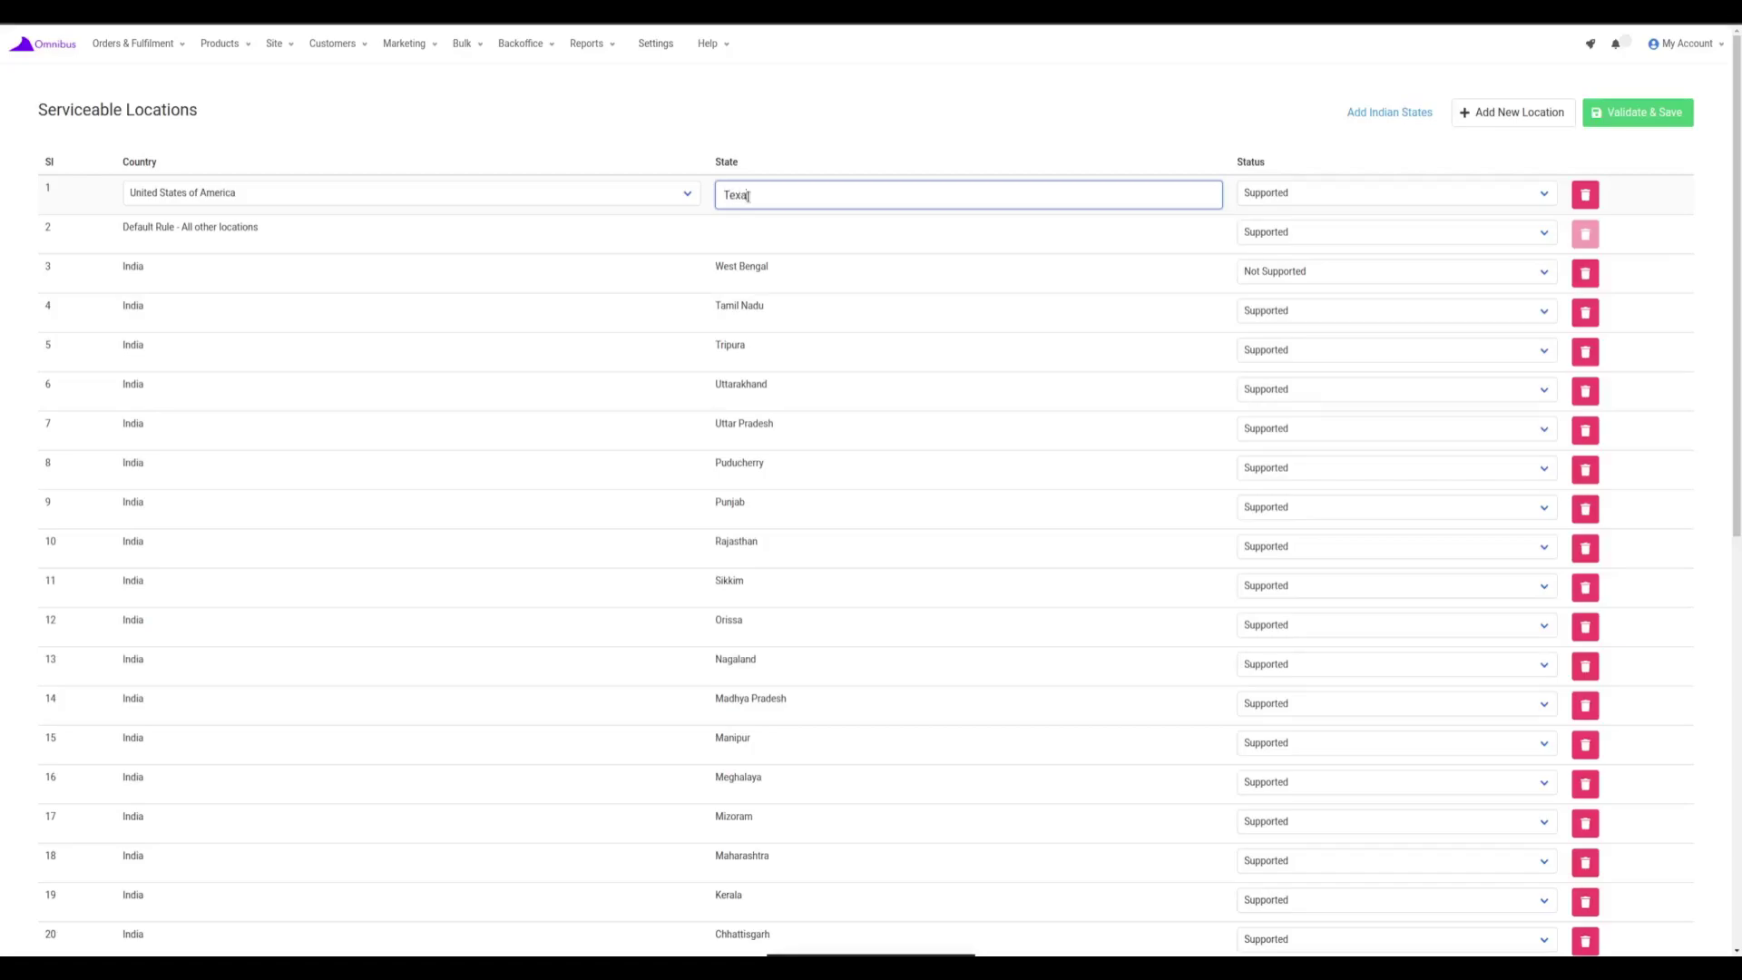
pyautogui.click(830, 139)
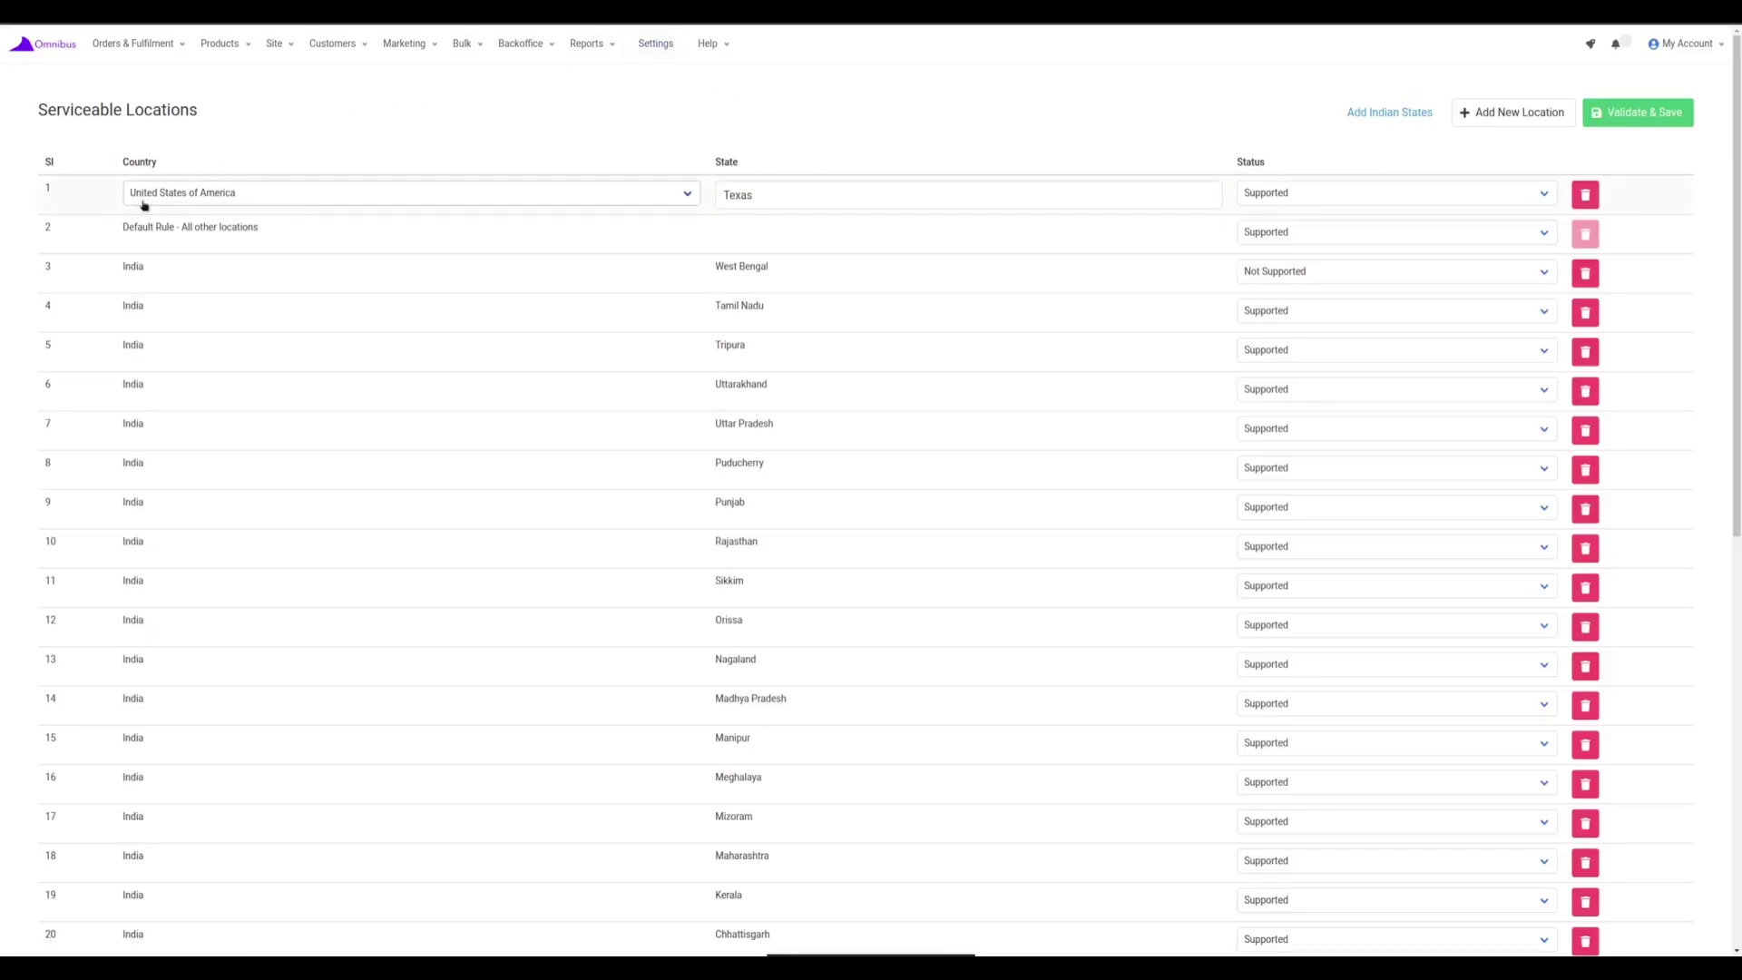
pyautogui.click(786, 199)
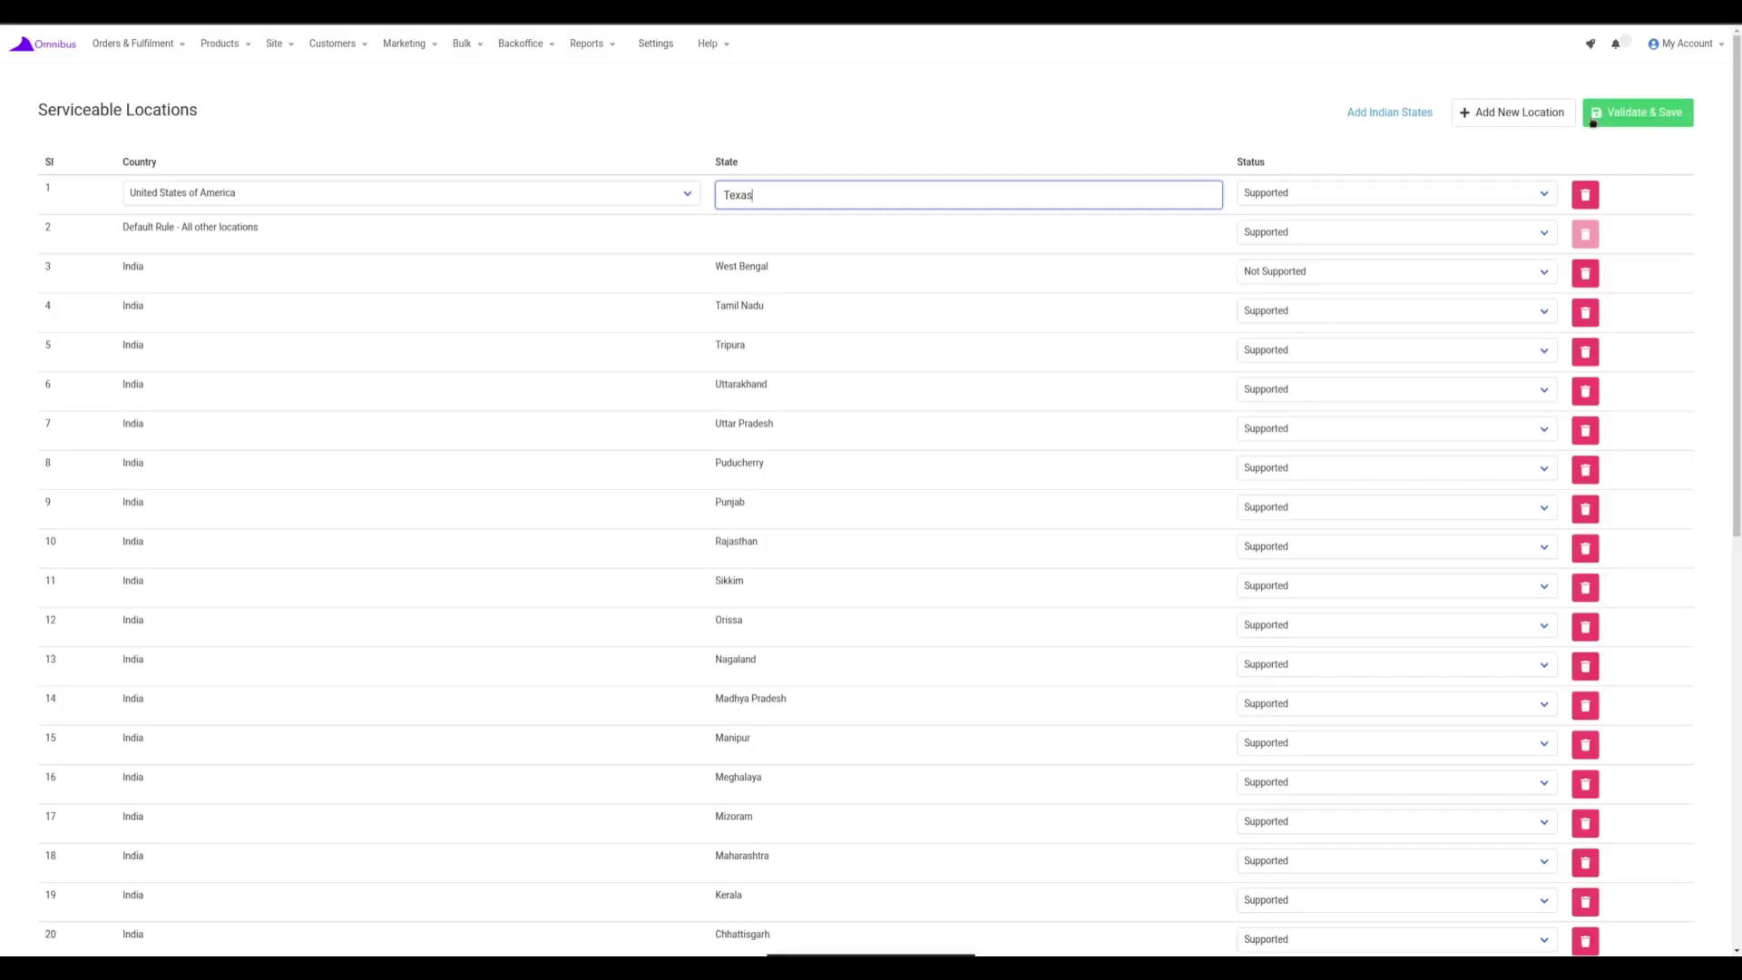
pyautogui.click(1665, 123)
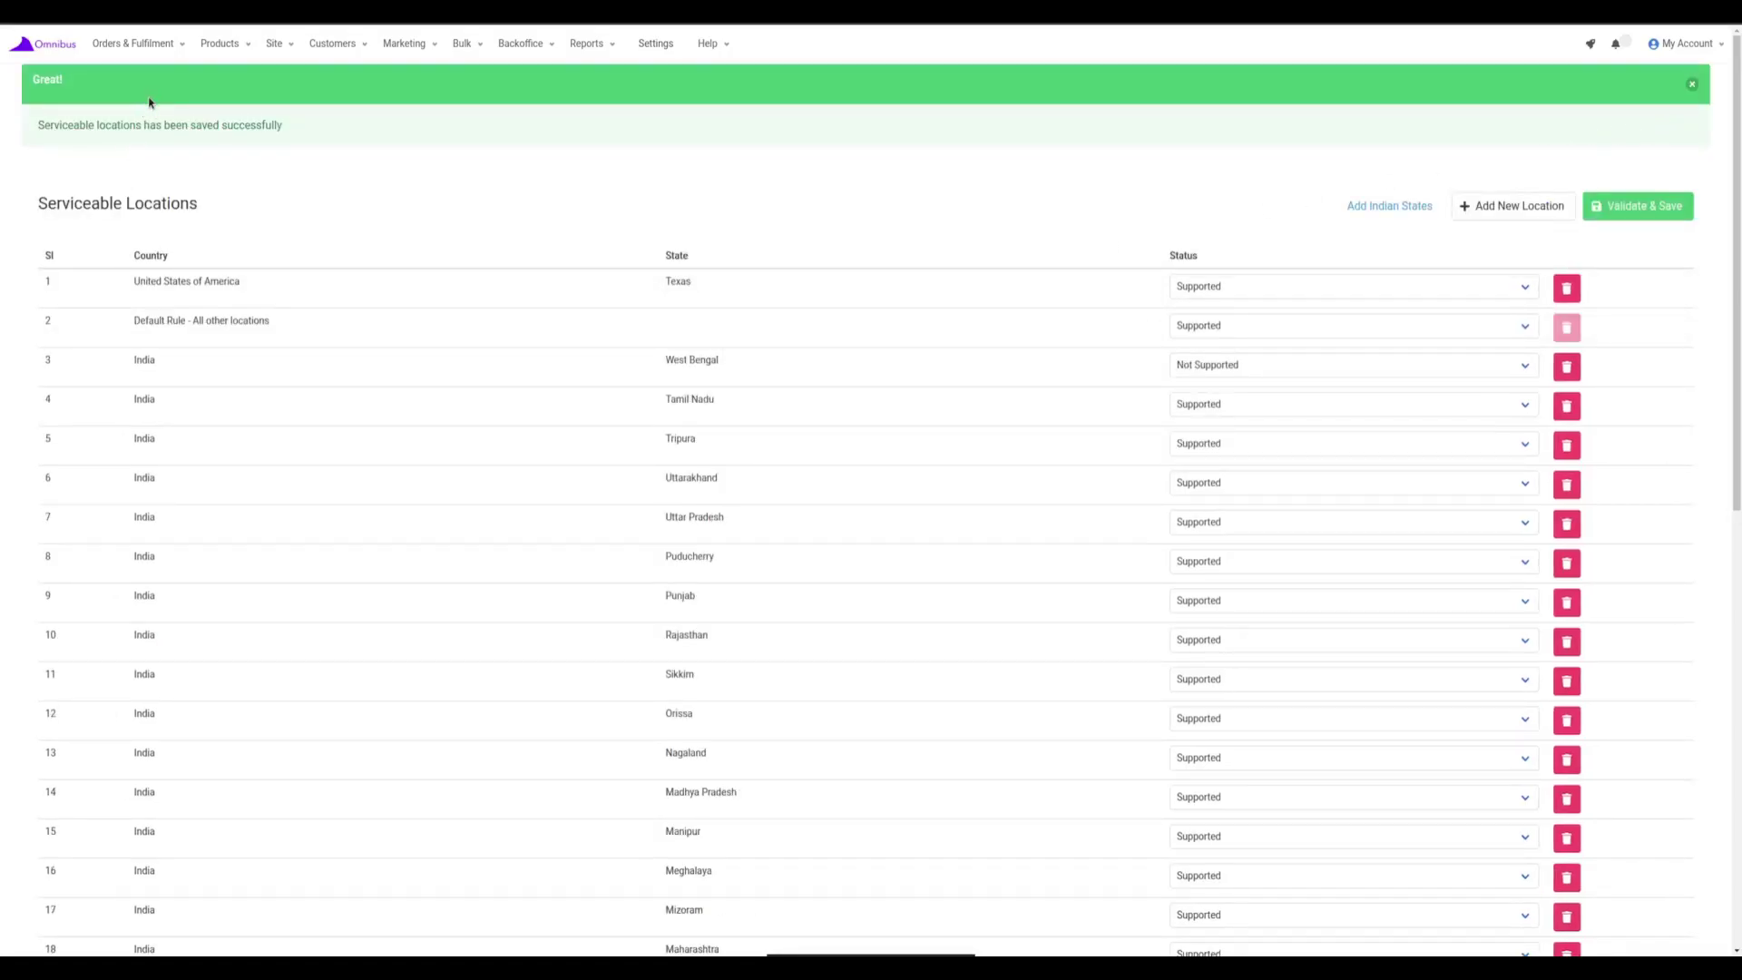
# - Return to the shipping charges, set the per-kg charge for Texas, United States of America, to 500 and save
pyautogui.moveTo(152, 53)
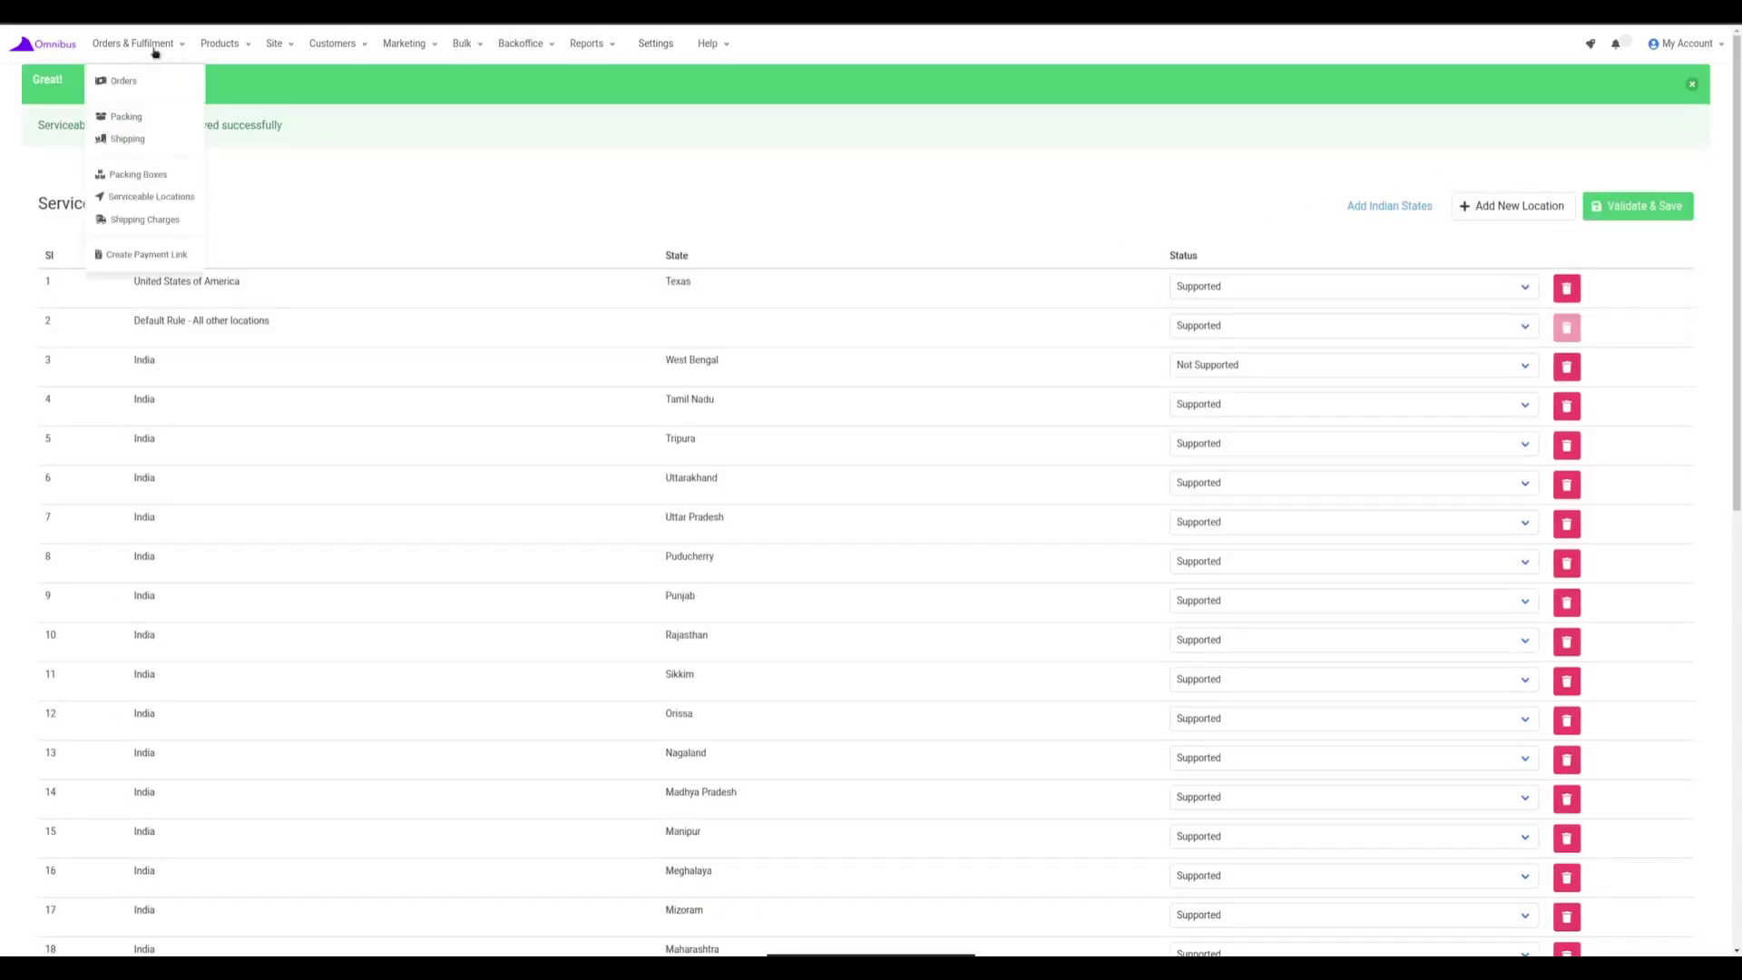
pyautogui.click(156, 226)
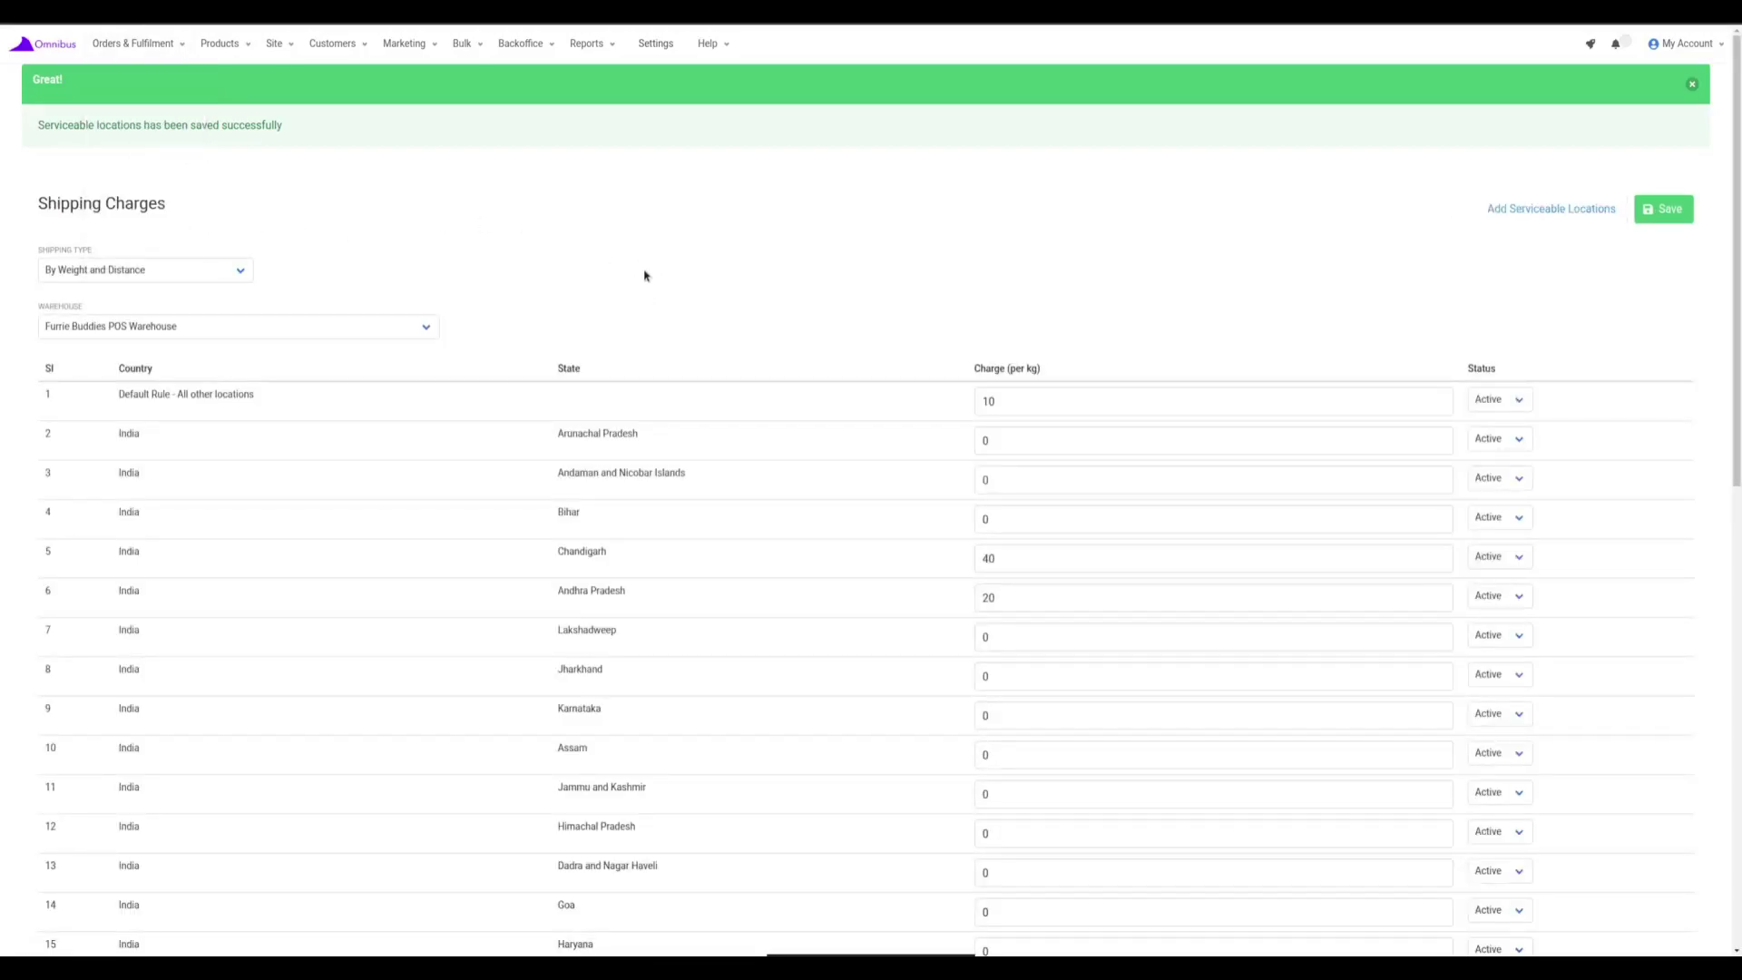
pyautogui.scroll(-10, 585, 365)
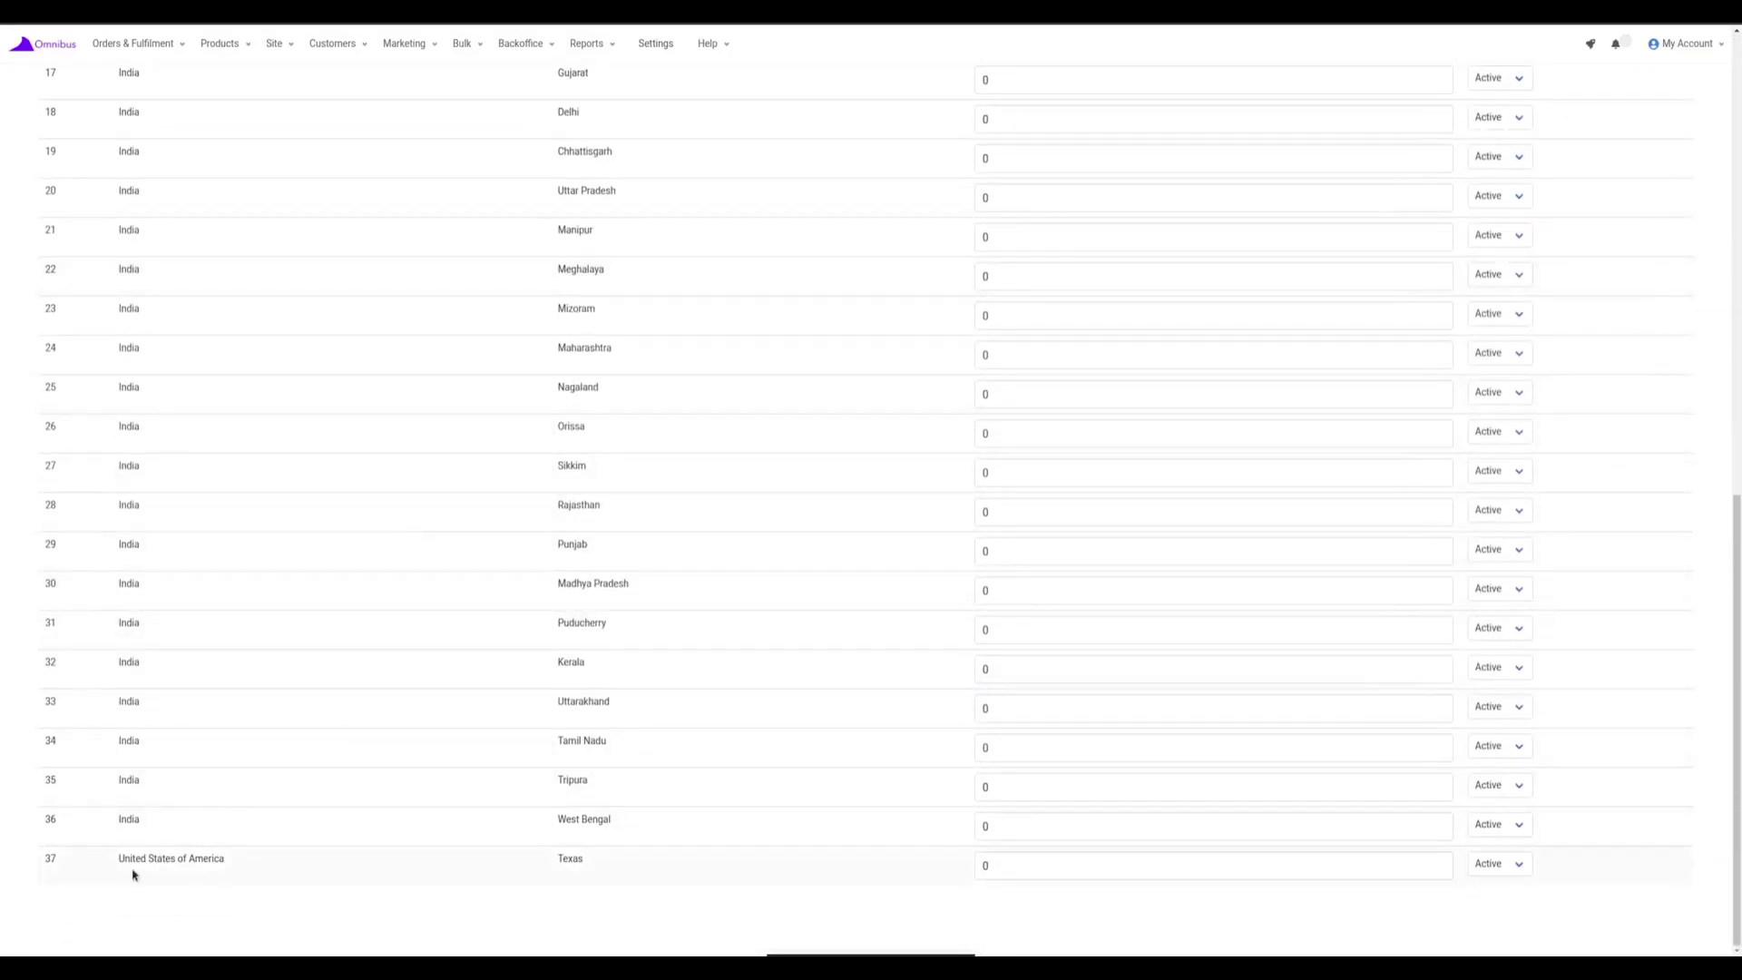
pyautogui.moveTo(117, 868); pyautogui.dragTo(248, 863)
pyautogui.moveTo(557, 859); pyautogui.dragTo(617, 862)
pyautogui.click(1017, 864)
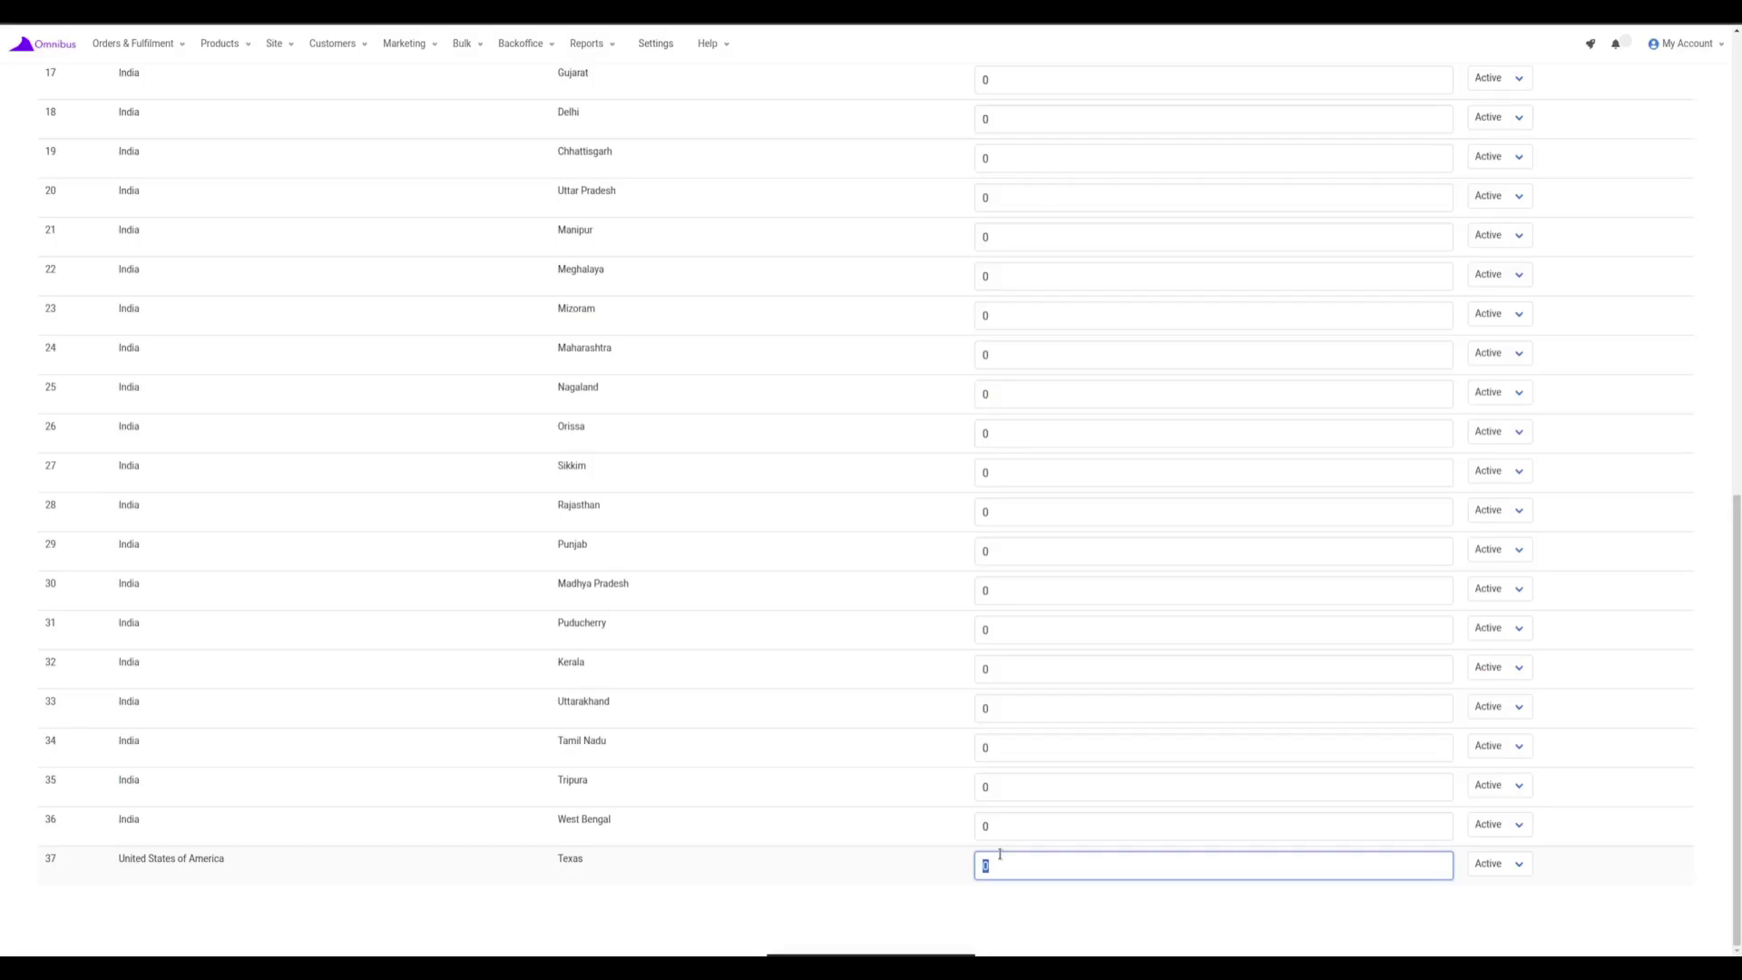
pyautogui.write('500')
pyautogui.scroll(15, 1148, 759)
pyautogui.click(1663, 208)
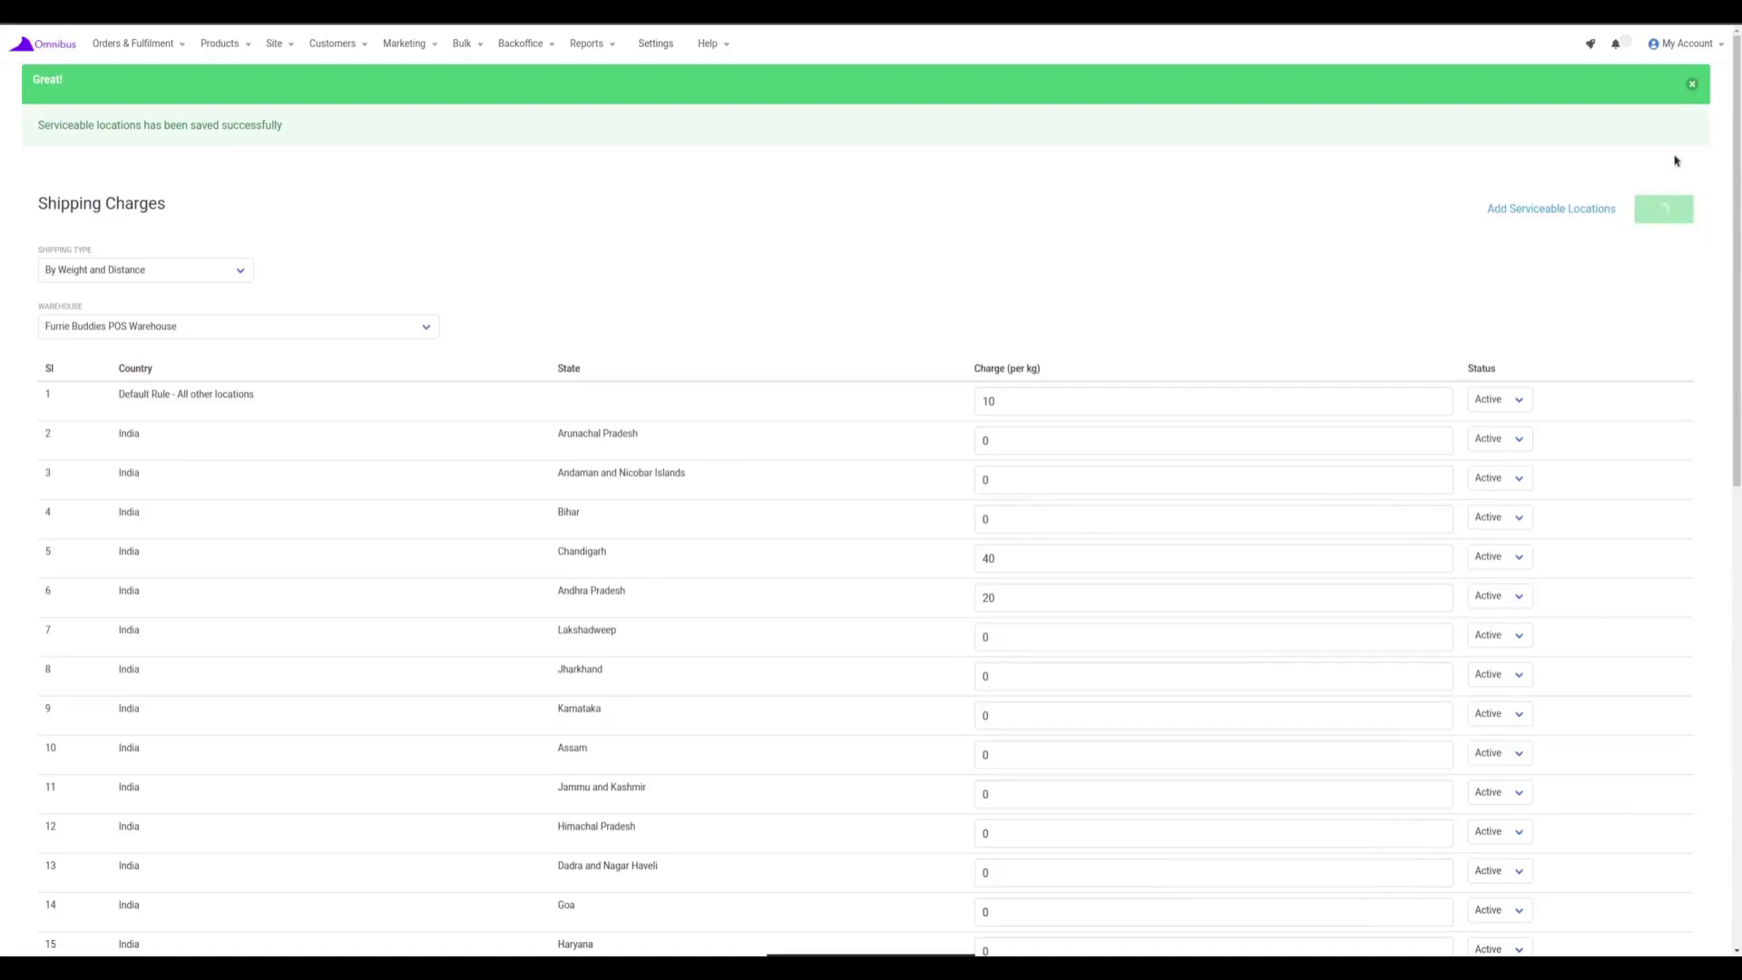
pyautogui.click(1691, 85)
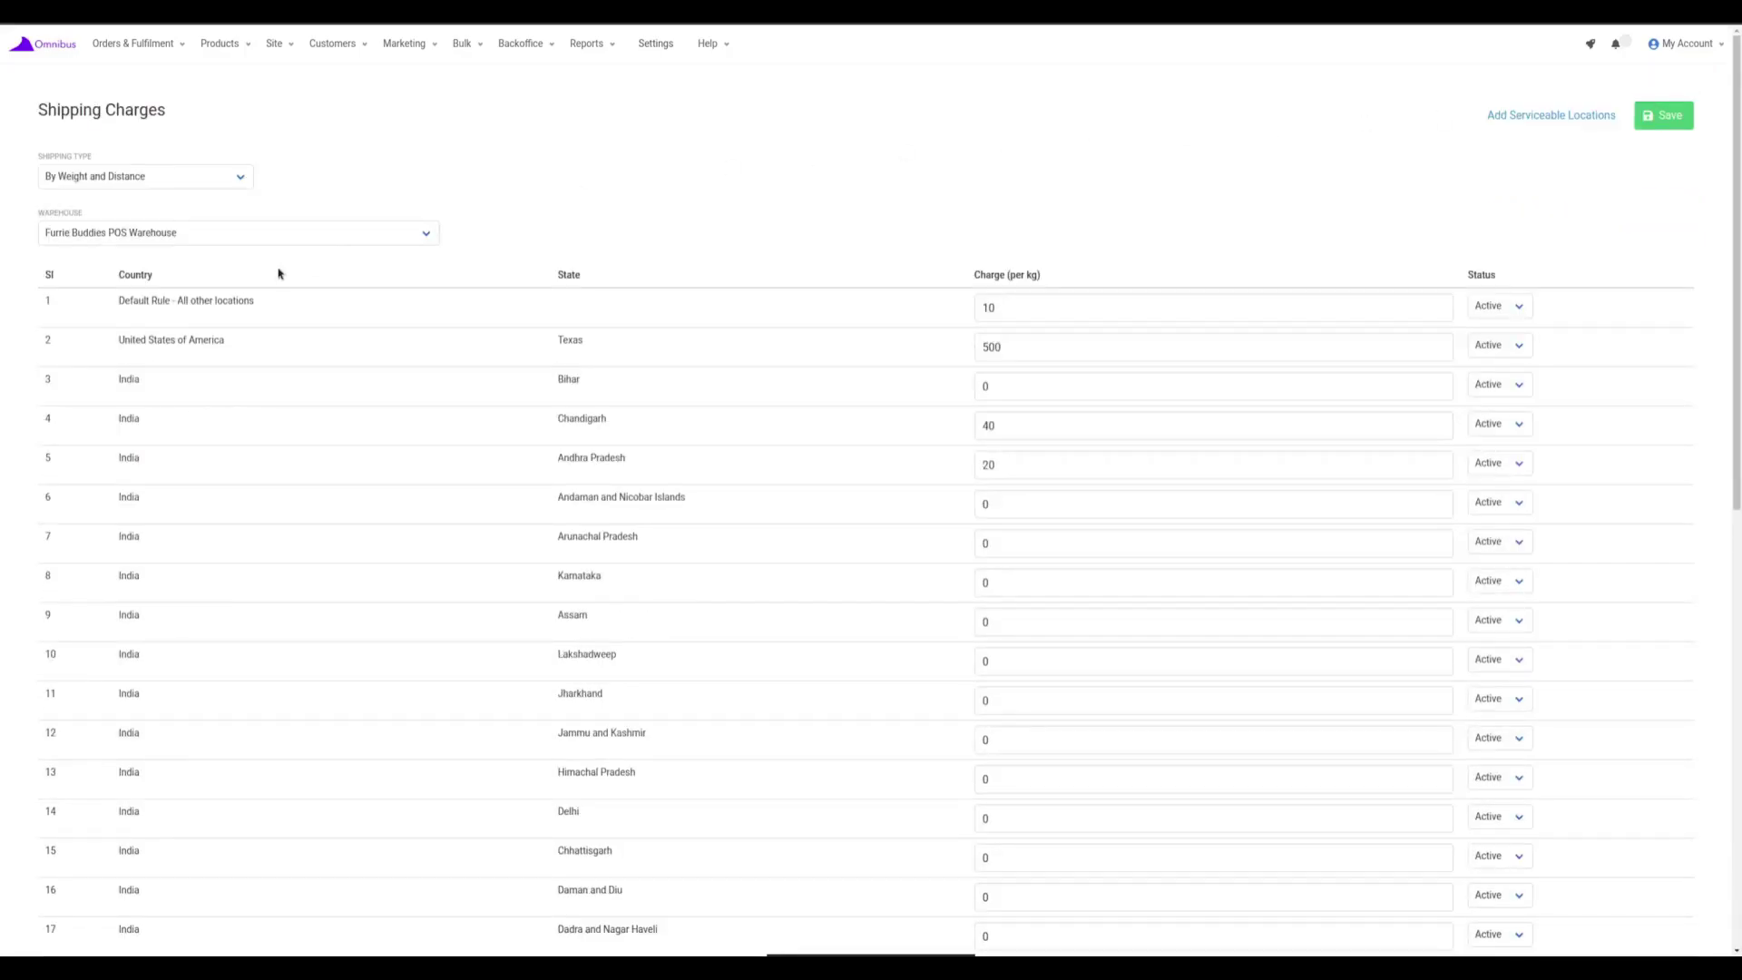
# - Check the saved shipping charges list and reopen the serviceable locations
pyautogui.scroll(-5, 723, 323)
pyautogui.scroll(-3, 711, 341)
pyautogui.scroll(5, 639, 431)
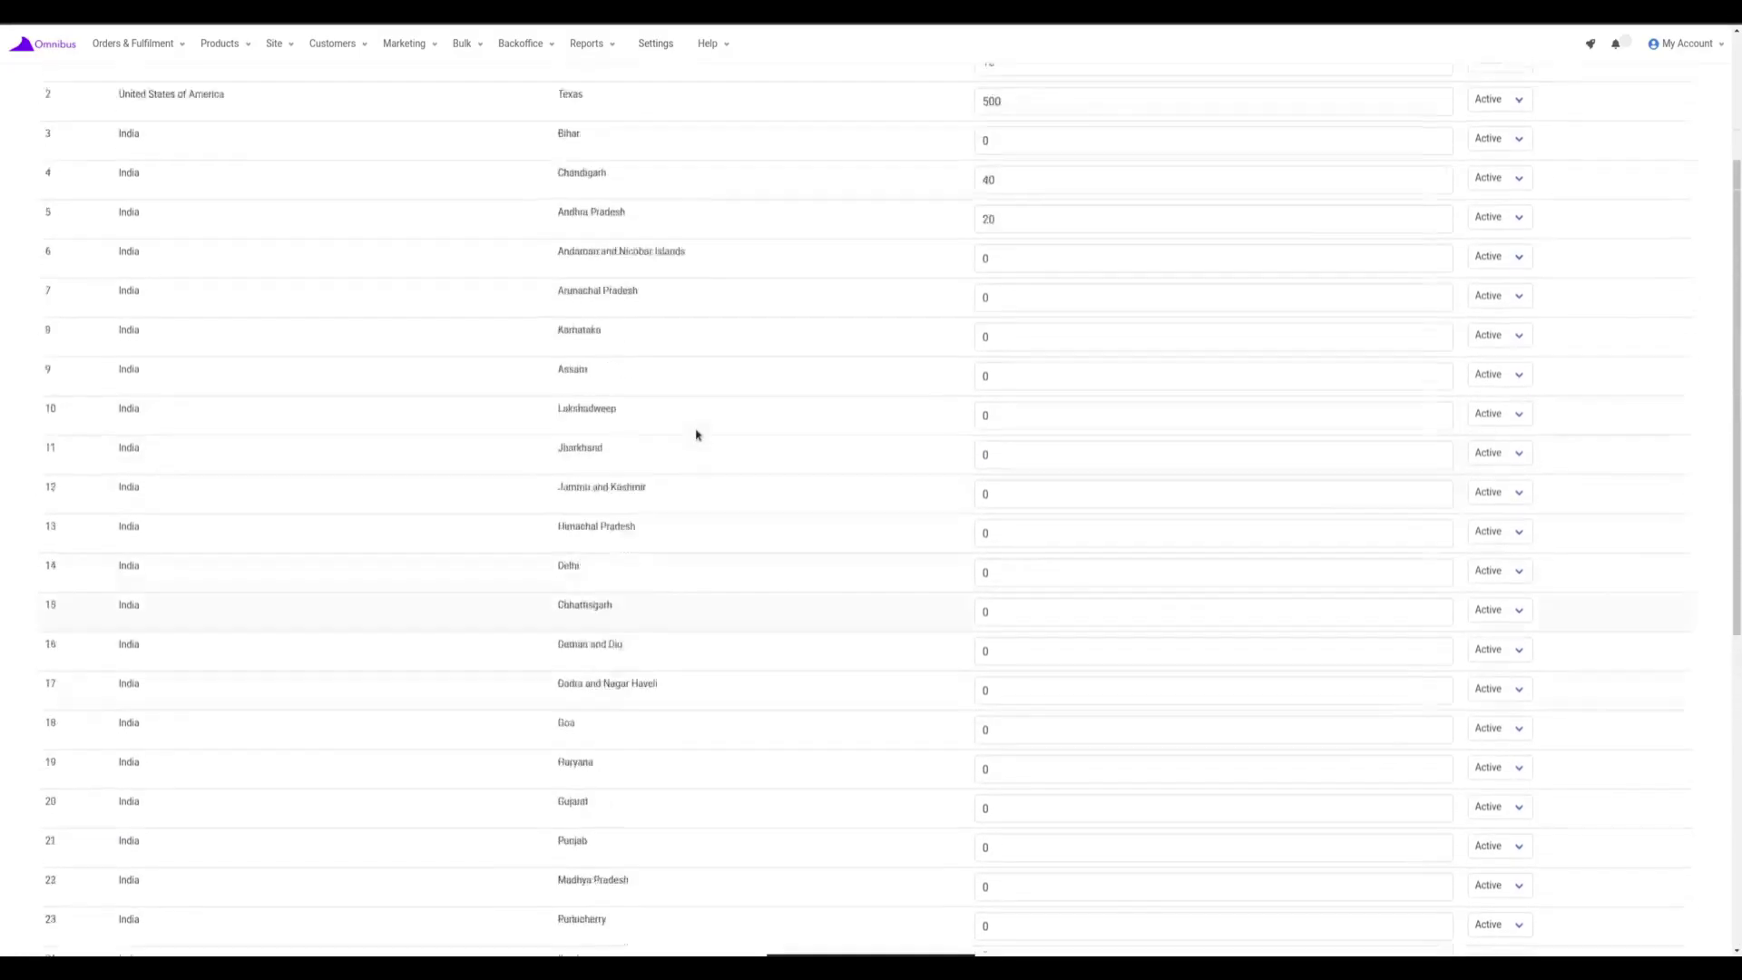
pyautogui.scroll(3, 697, 435)
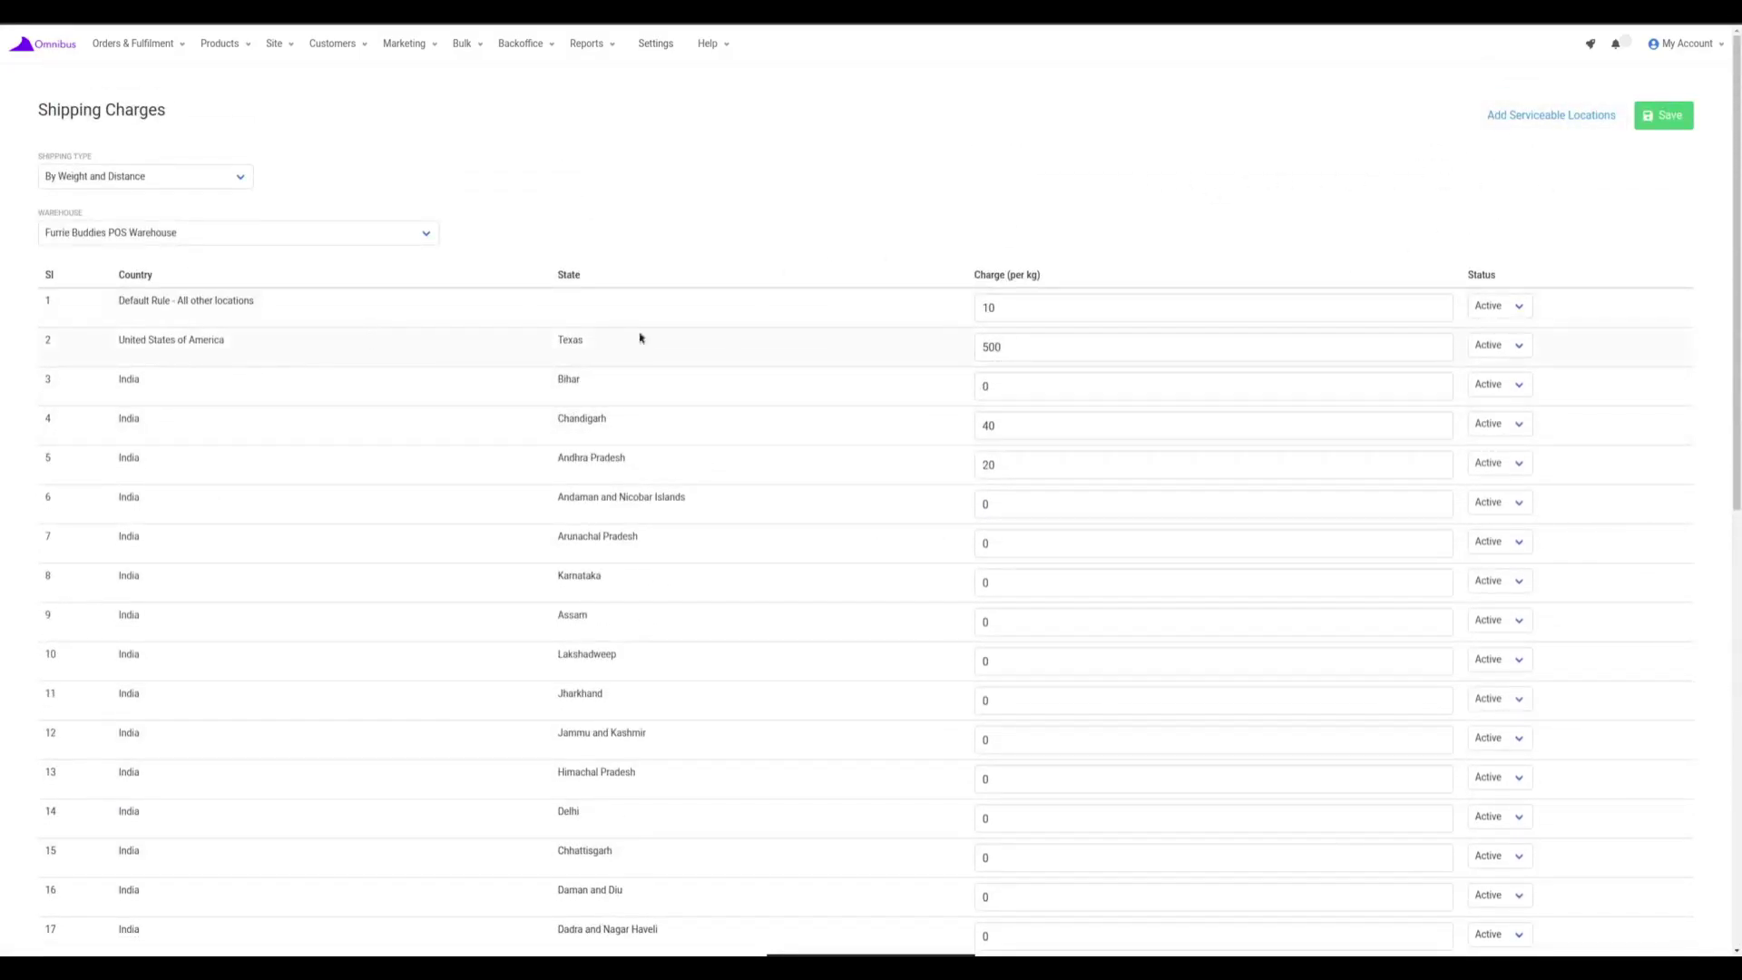
pyautogui.click(1601, 117)
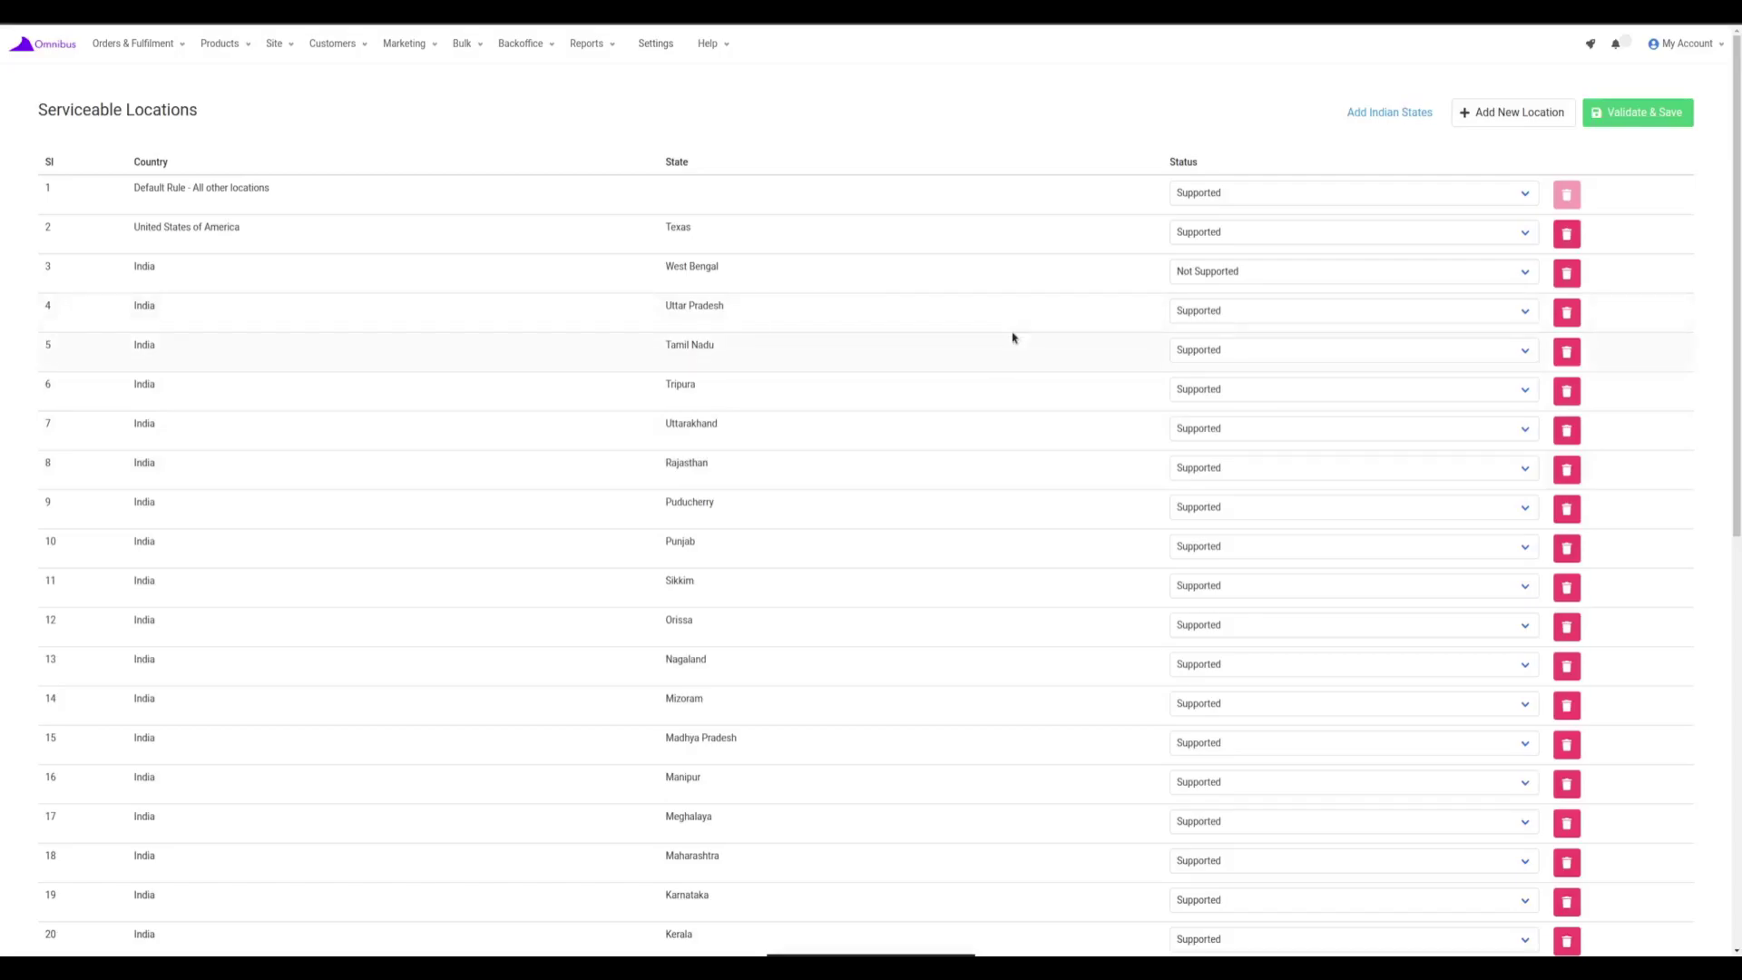
# - Add the Indian states to the serviceable locations, then validate and save the list
pyautogui.click(1411, 118)
pyautogui.click(1639, 116)
pyautogui.moveTo(15, 109); pyautogui.dragTo(208, 114)
pyautogui.click(207, 114)
# - Return to the shipping charges, review the per-kg rates by location, save them and dismiss the notification
pyautogui.click(136, 43)
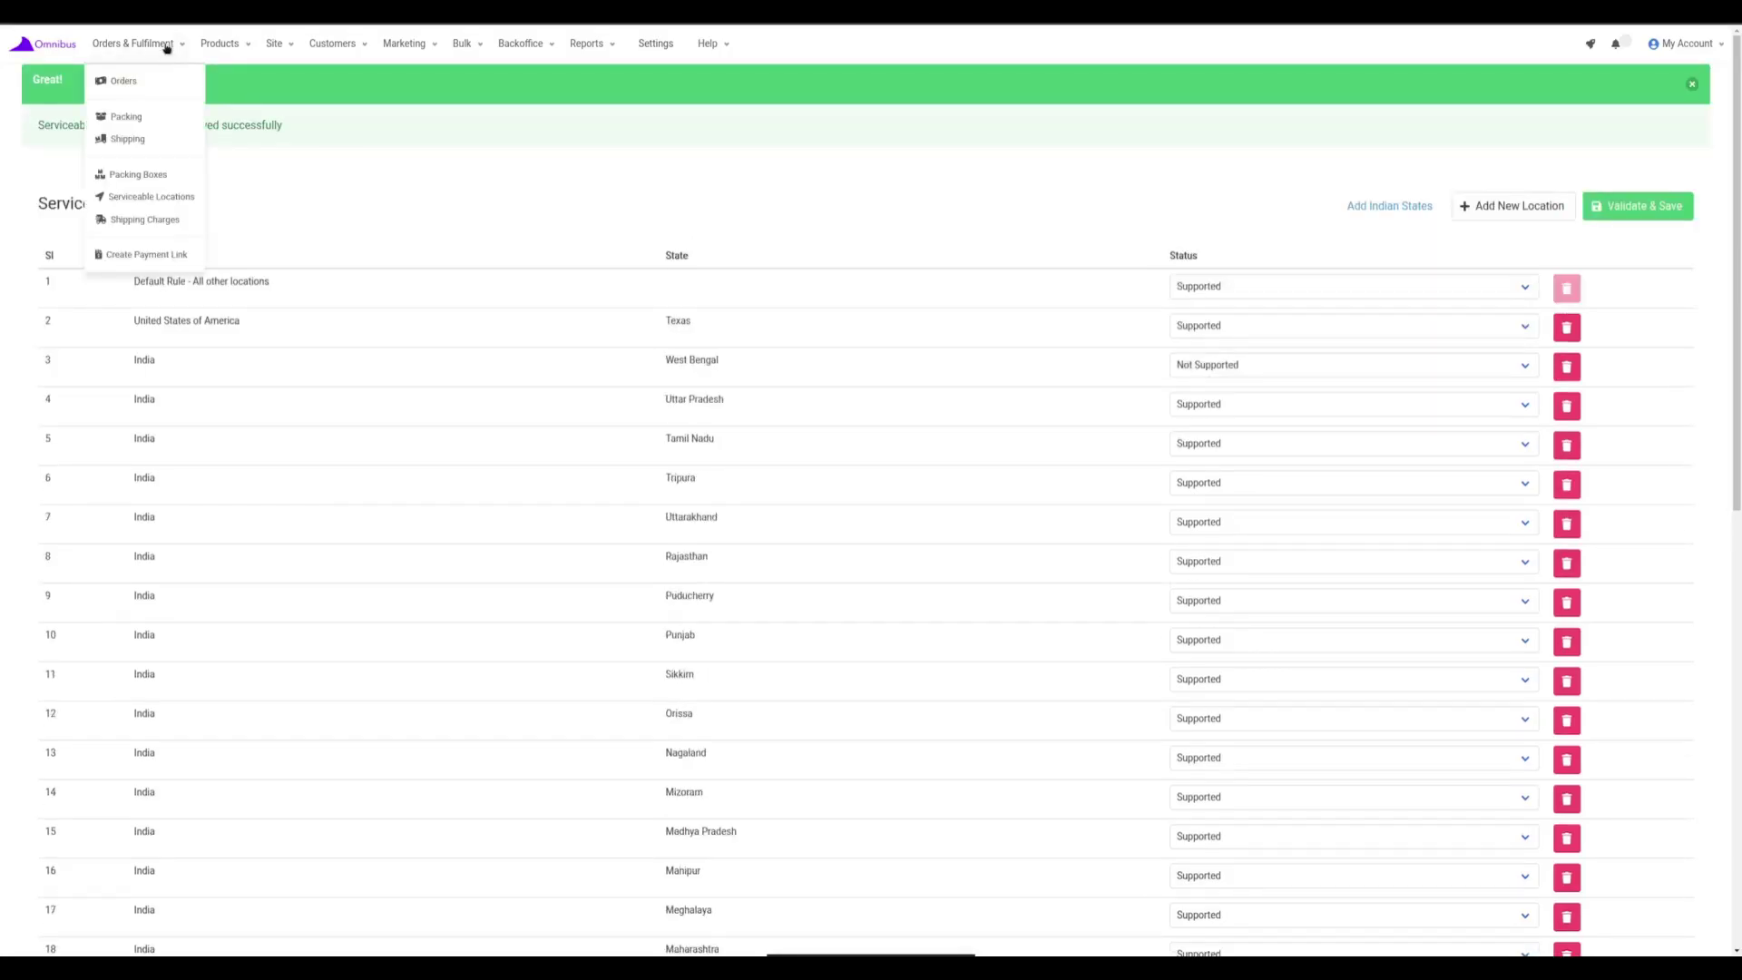
pyautogui.click(157, 222)
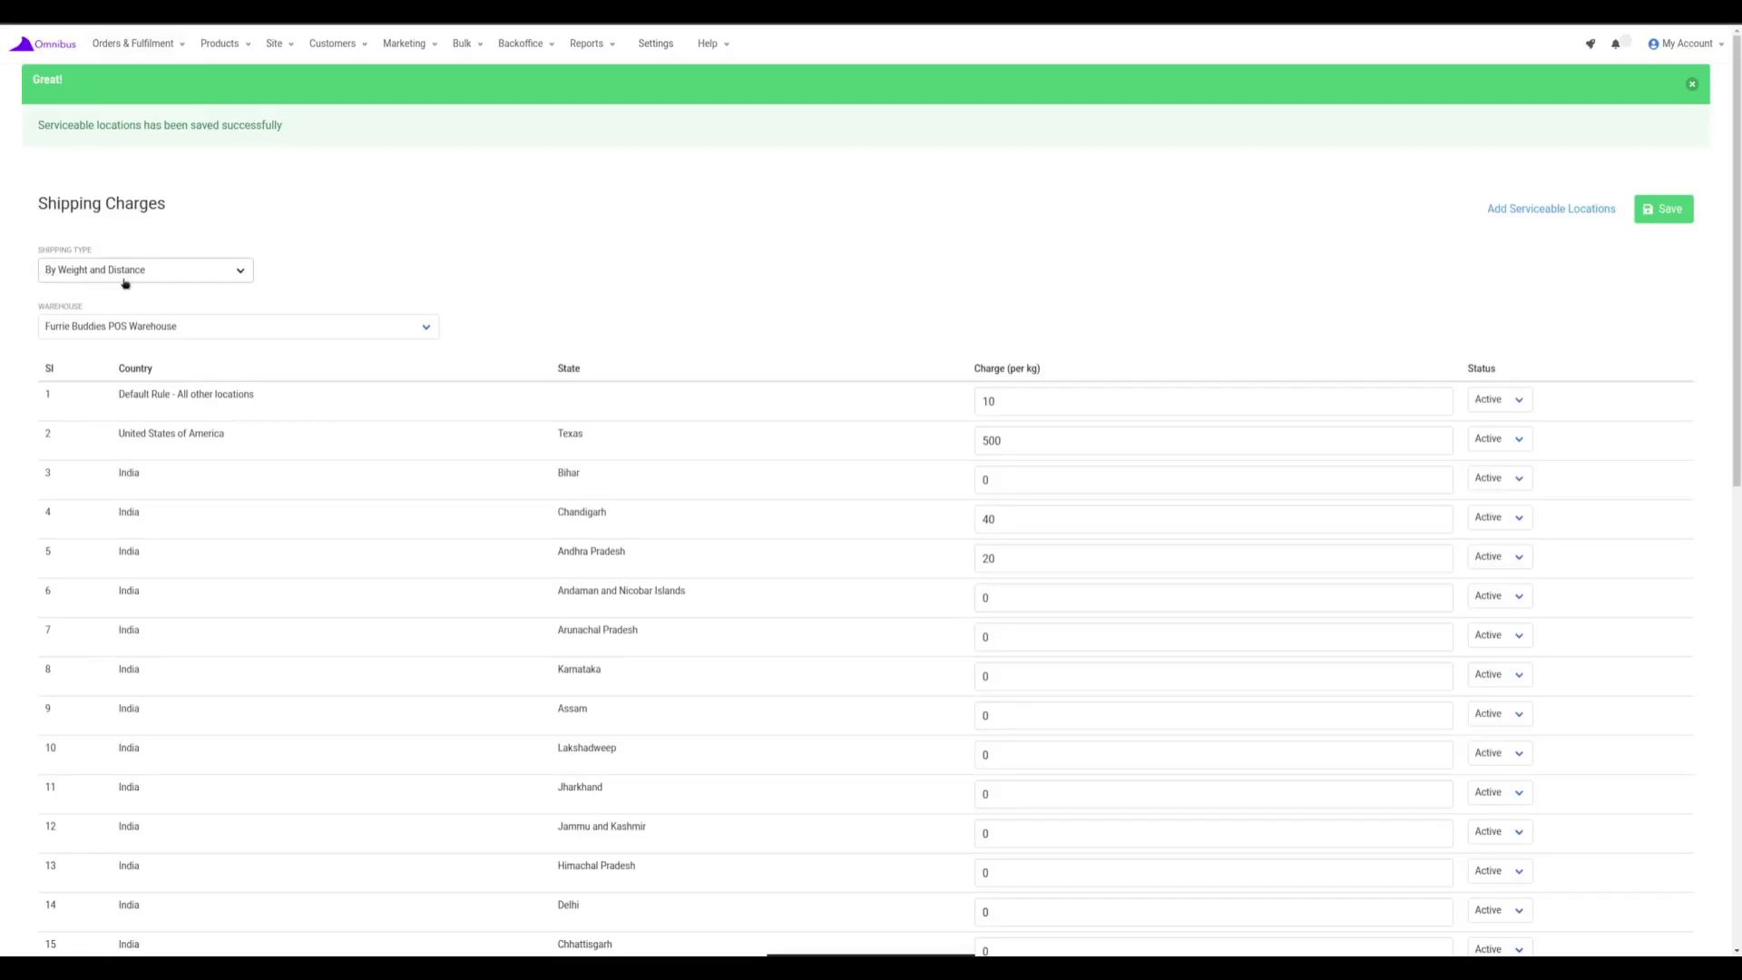
pyautogui.scroll(-3, 1091, 362)
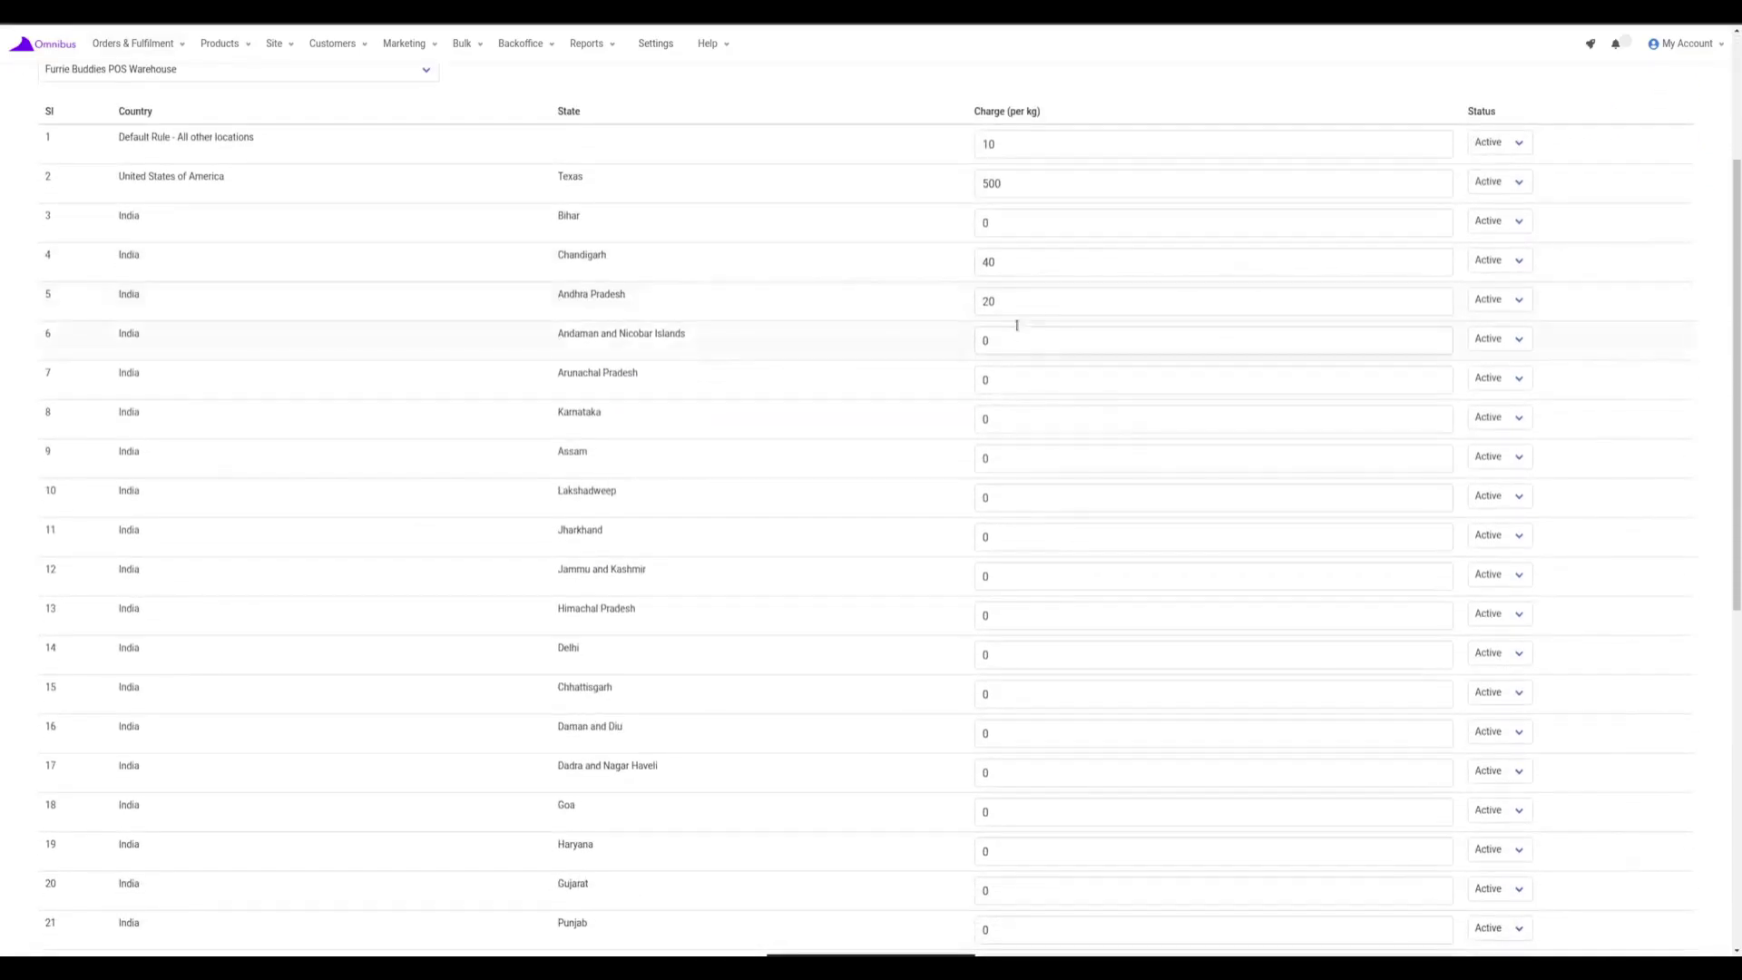
pyautogui.scroll(3, 1041, 318)
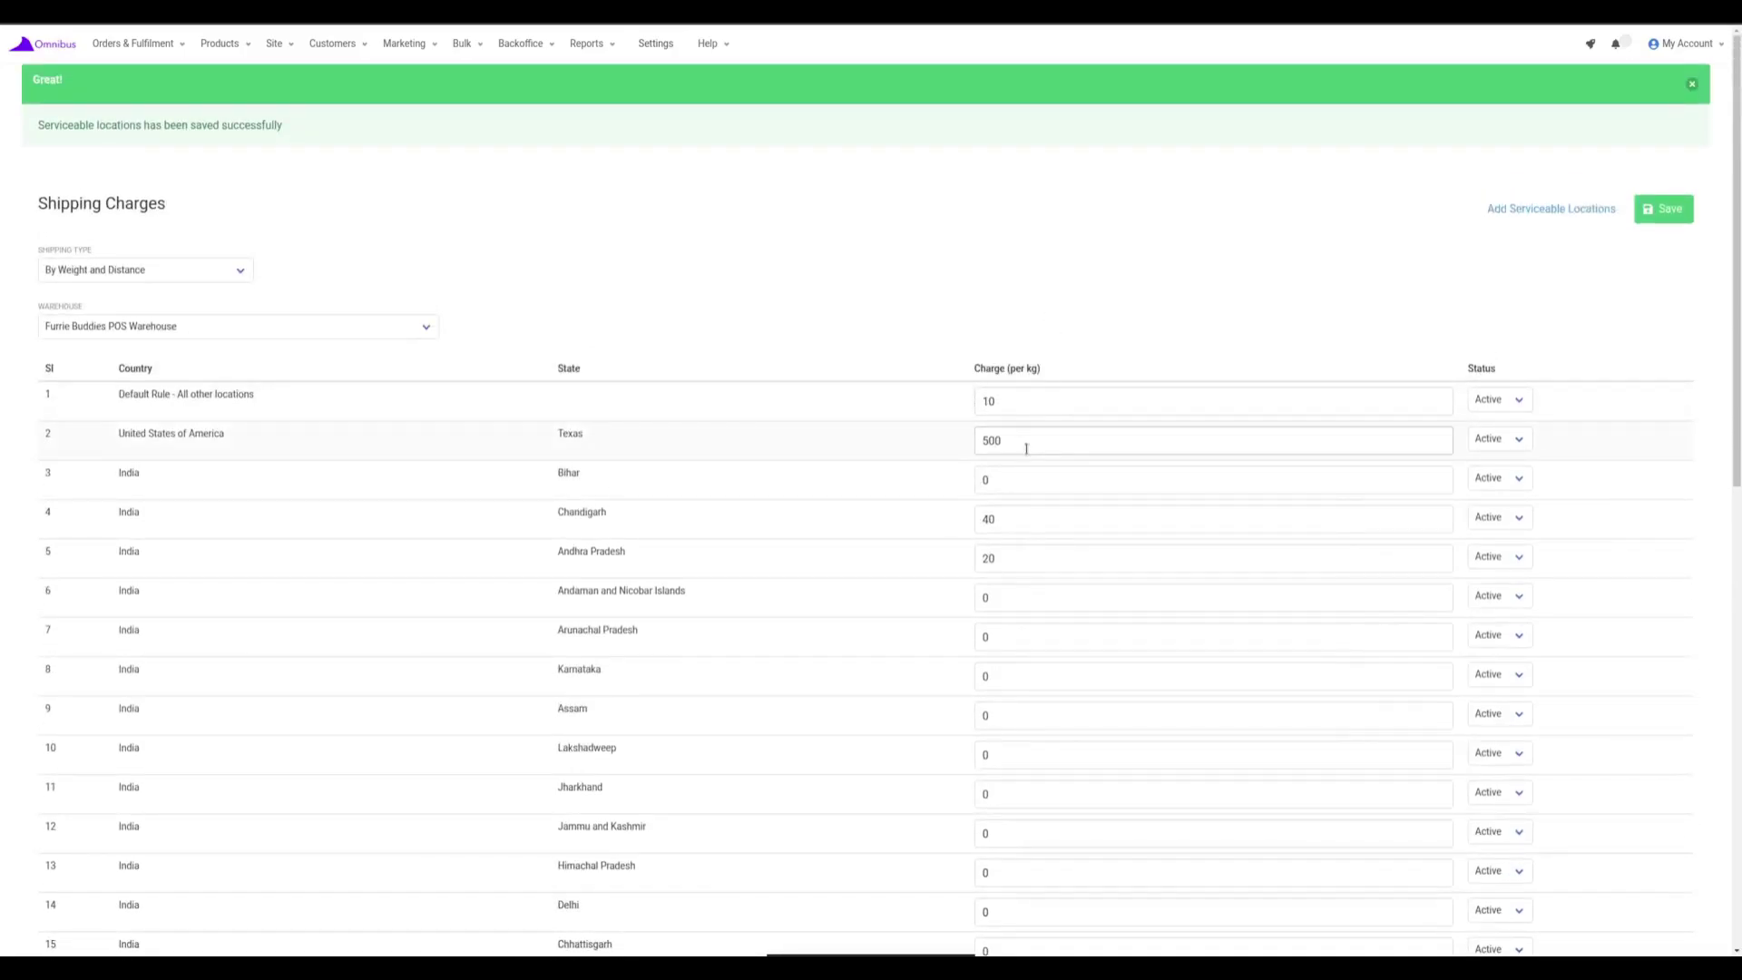
pyautogui.click(1657, 218)
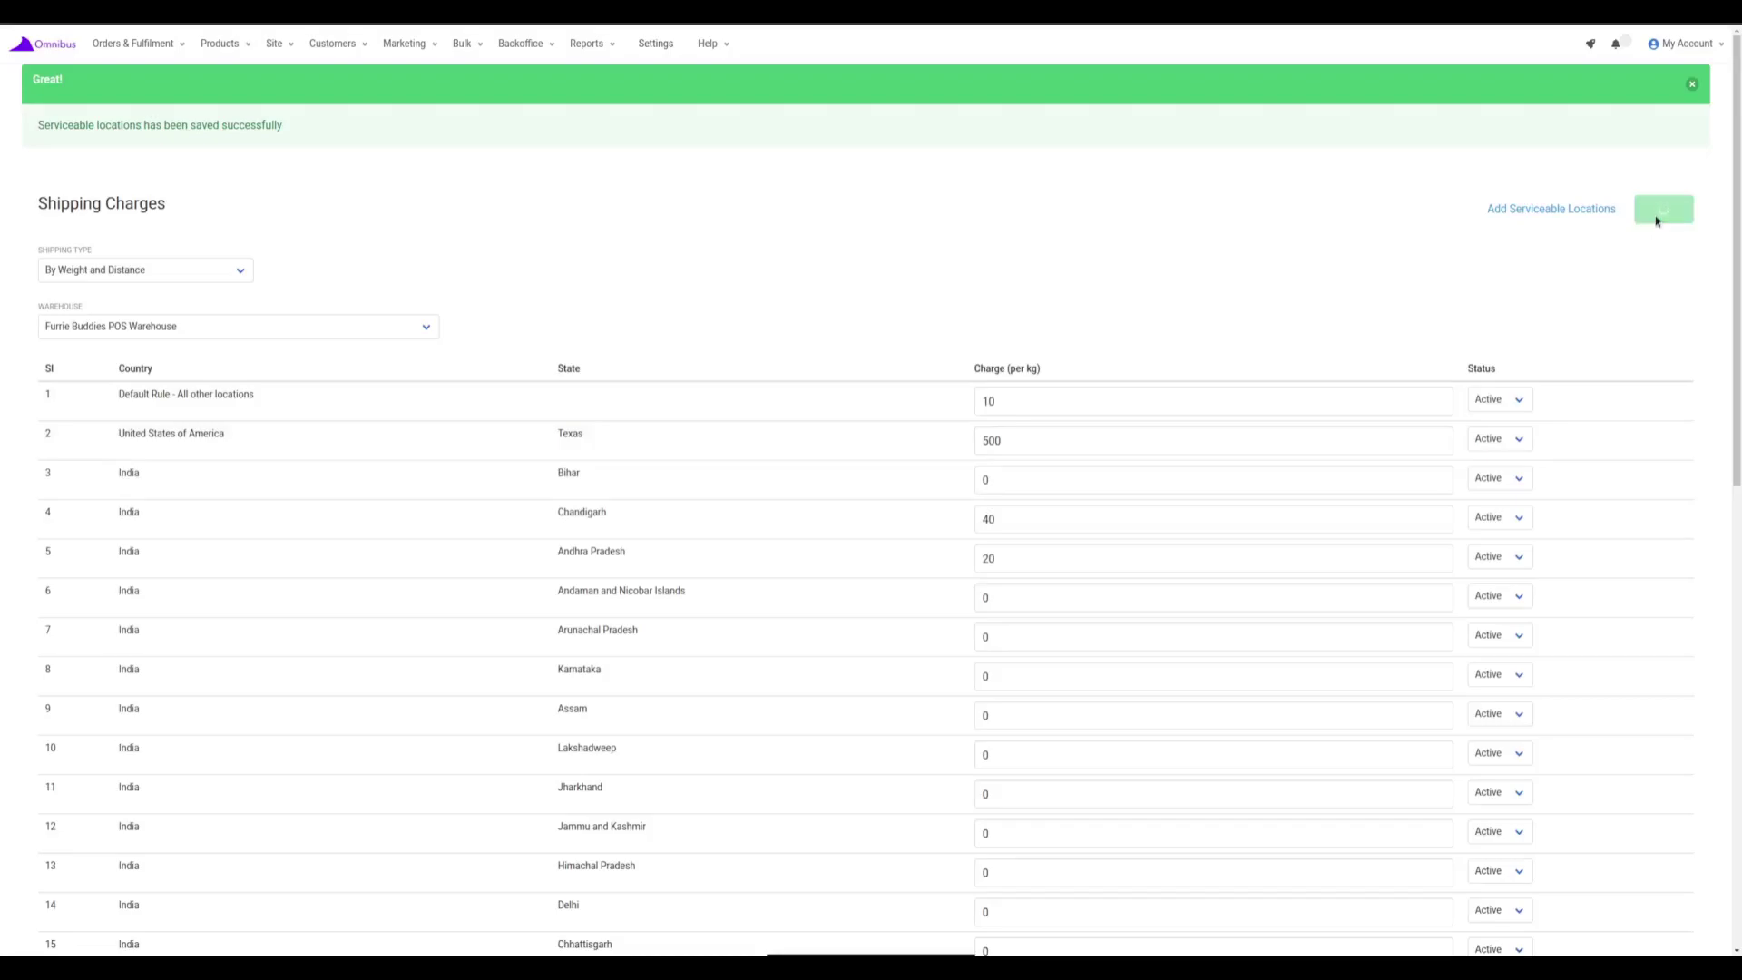
pyautogui.click(1693, 85)
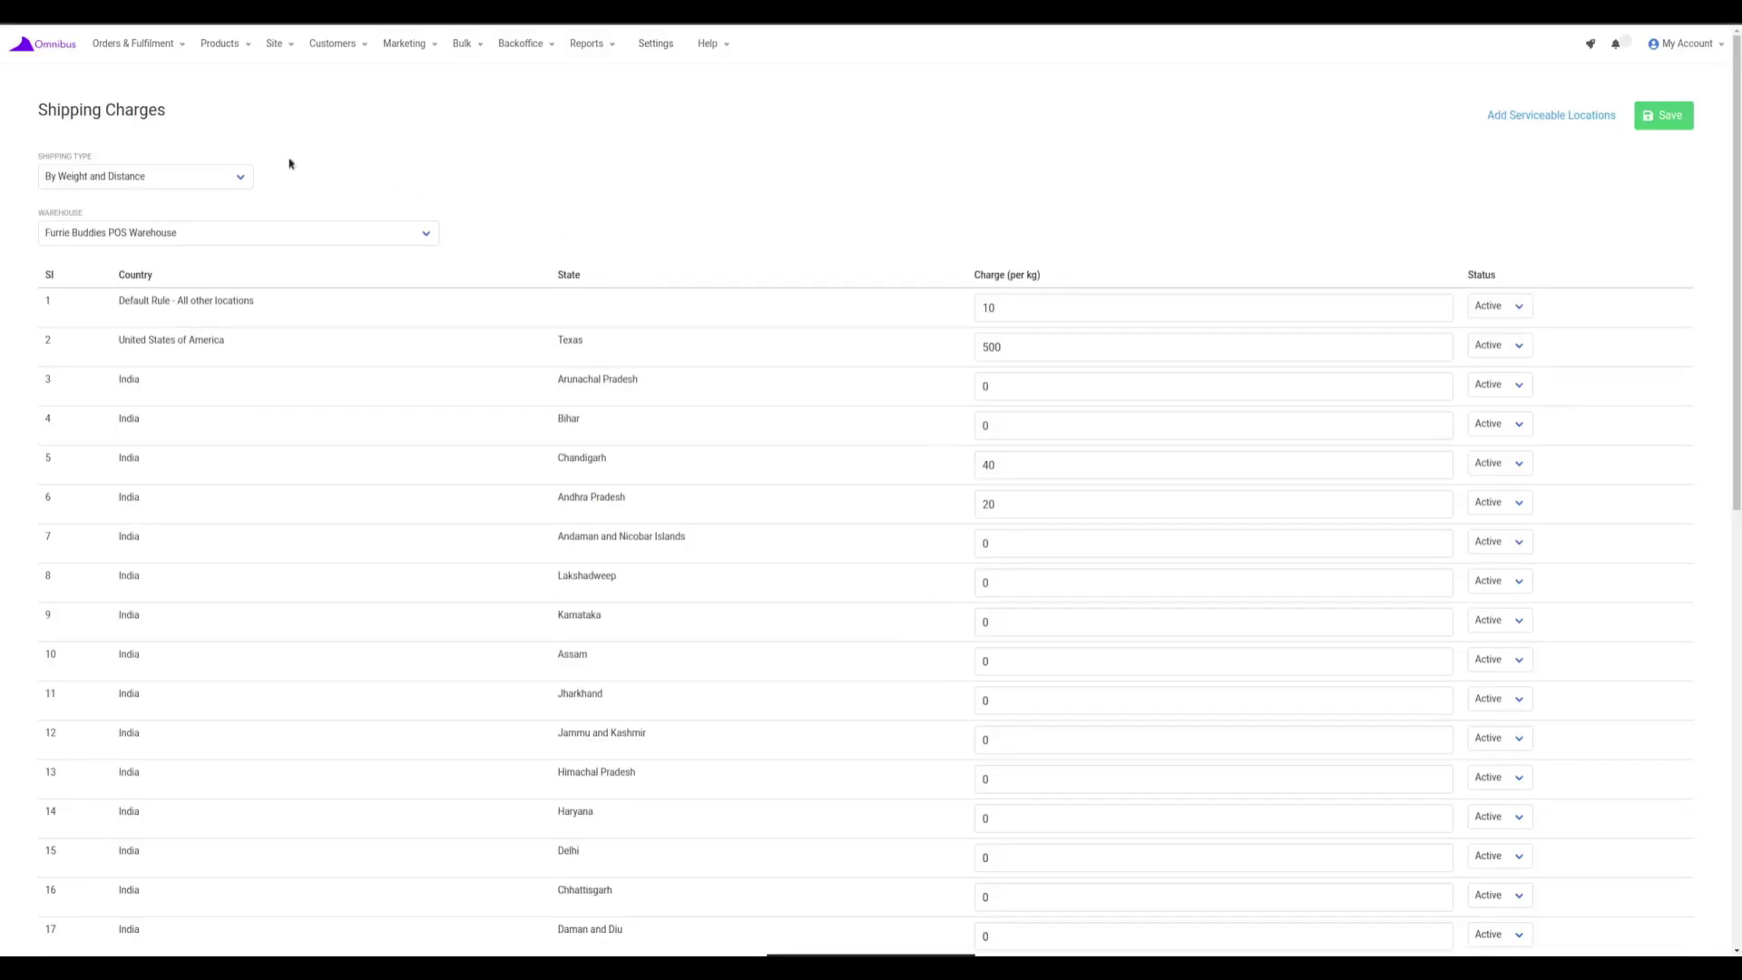
# - Examine the available shipping types and the per-kg charges across the full list of locations
pyautogui.click(120, 170)
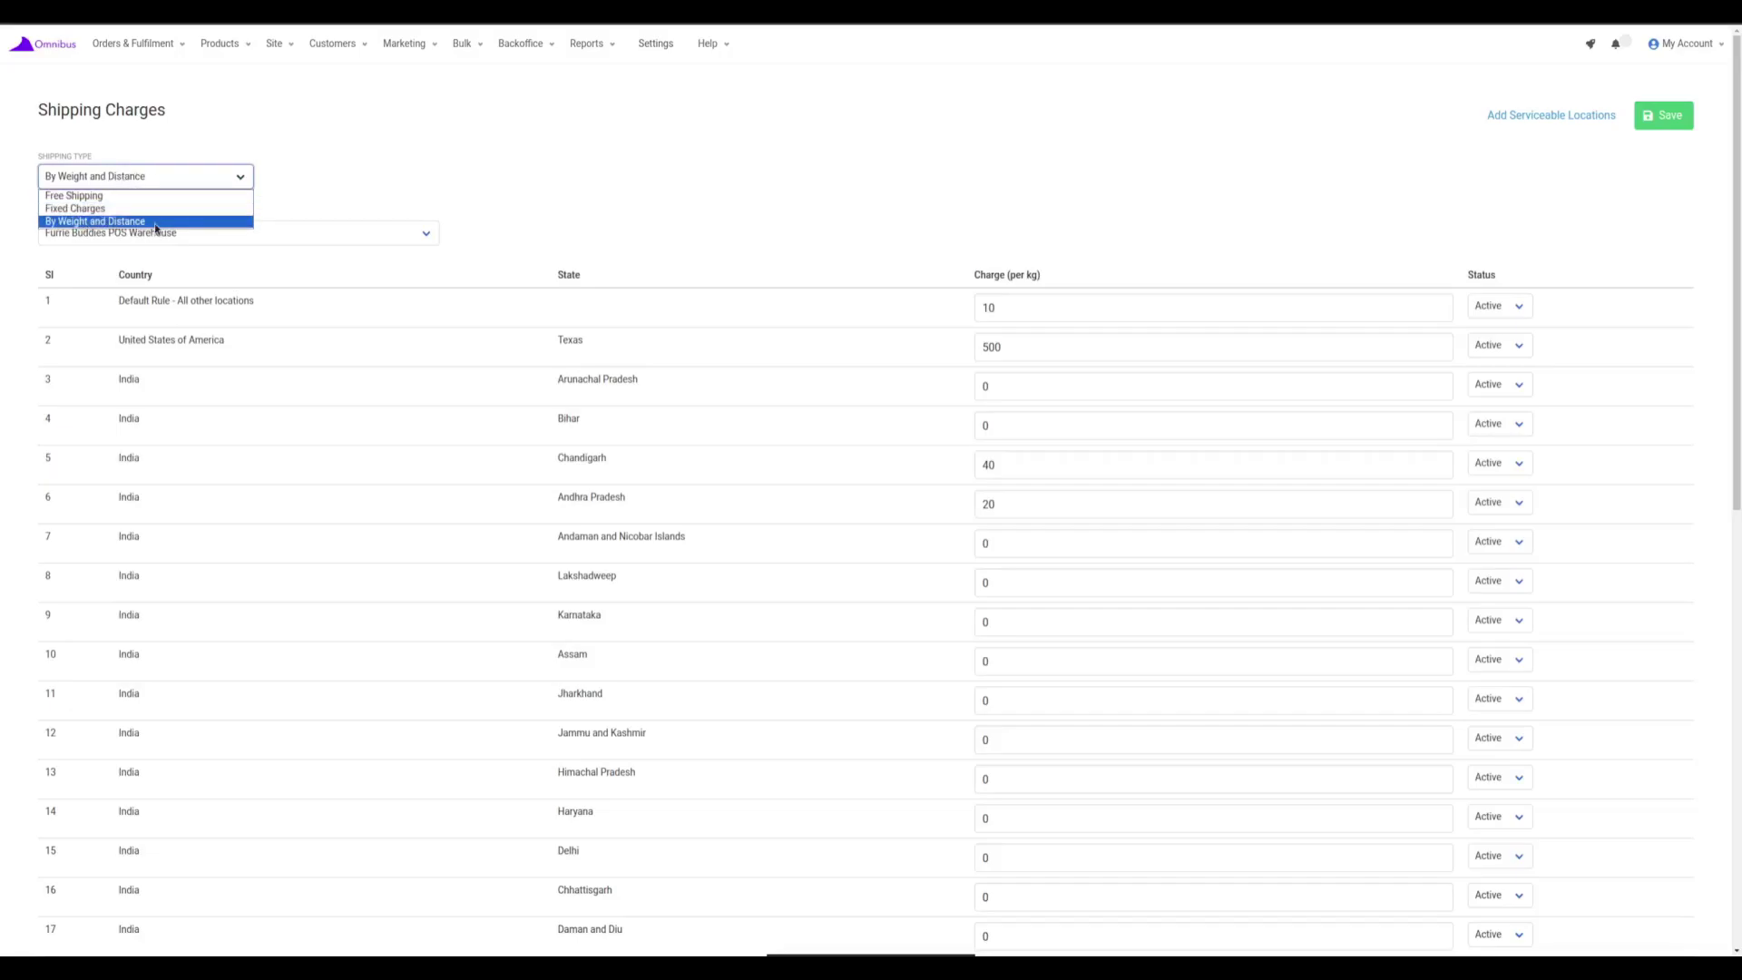
pyautogui.click(379, 164)
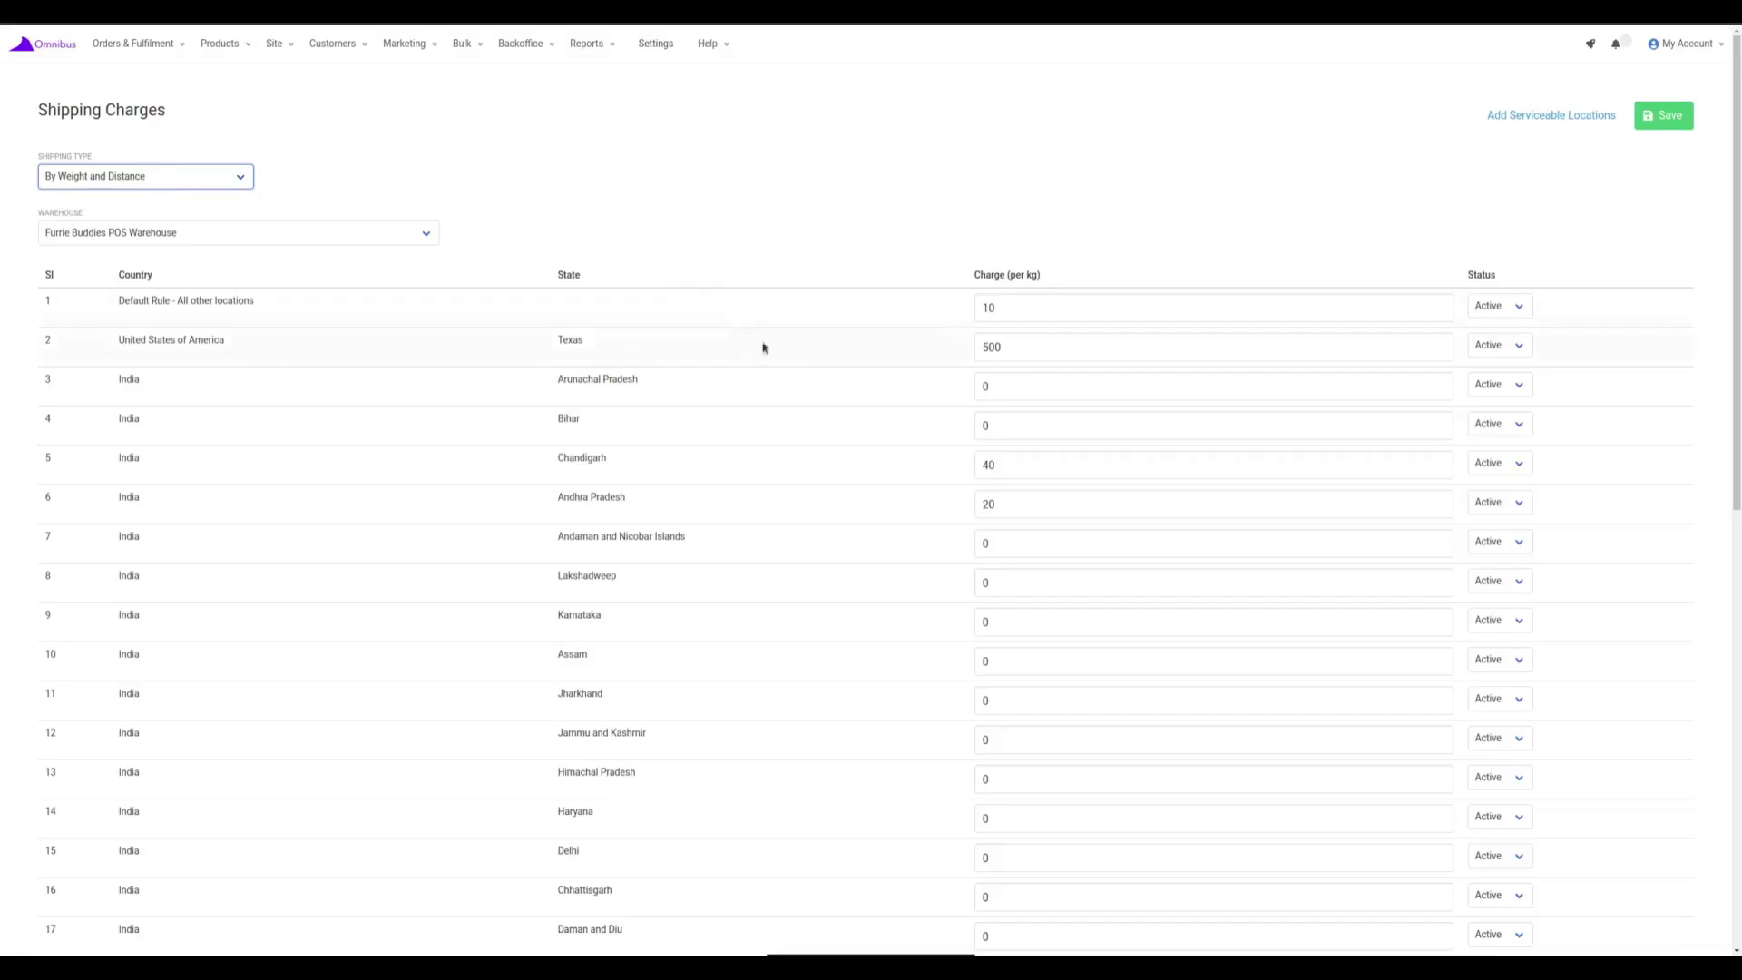
pyautogui.click(987, 385)
pyautogui.click(961, 379)
pyautogui.scroll(-1, 422, 358)
pyautogui.scroll(-4, 422, 358)
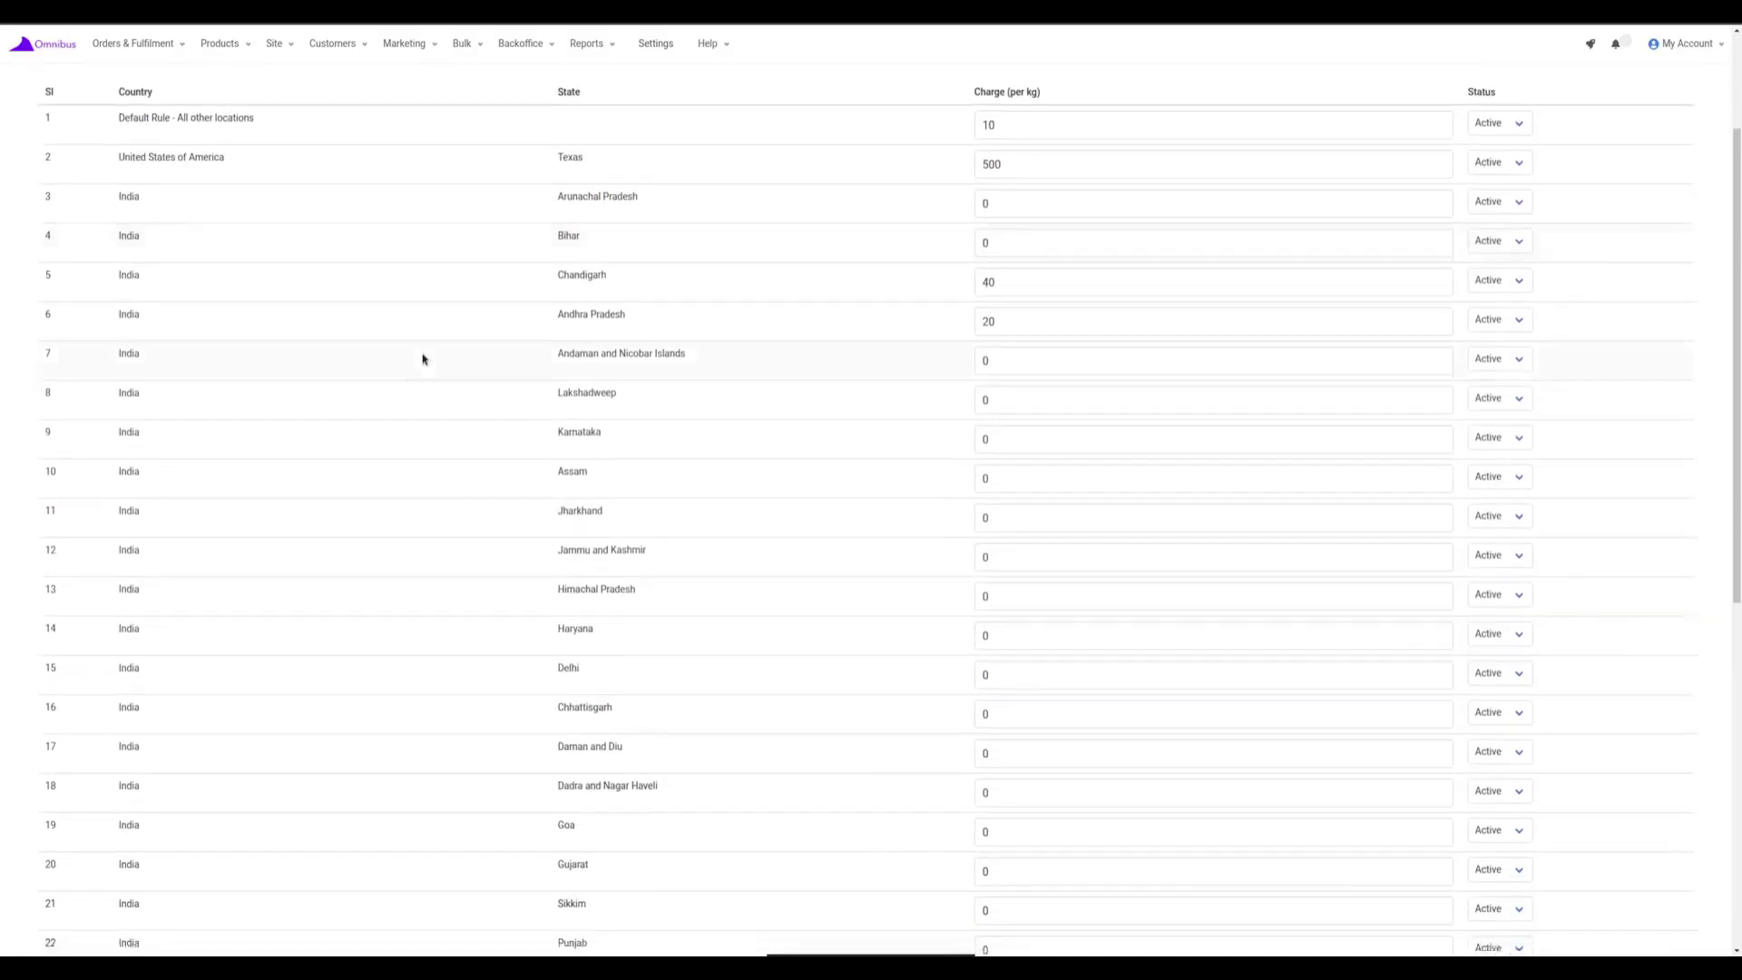
pyautogui.scroll(-5, 422, 361)
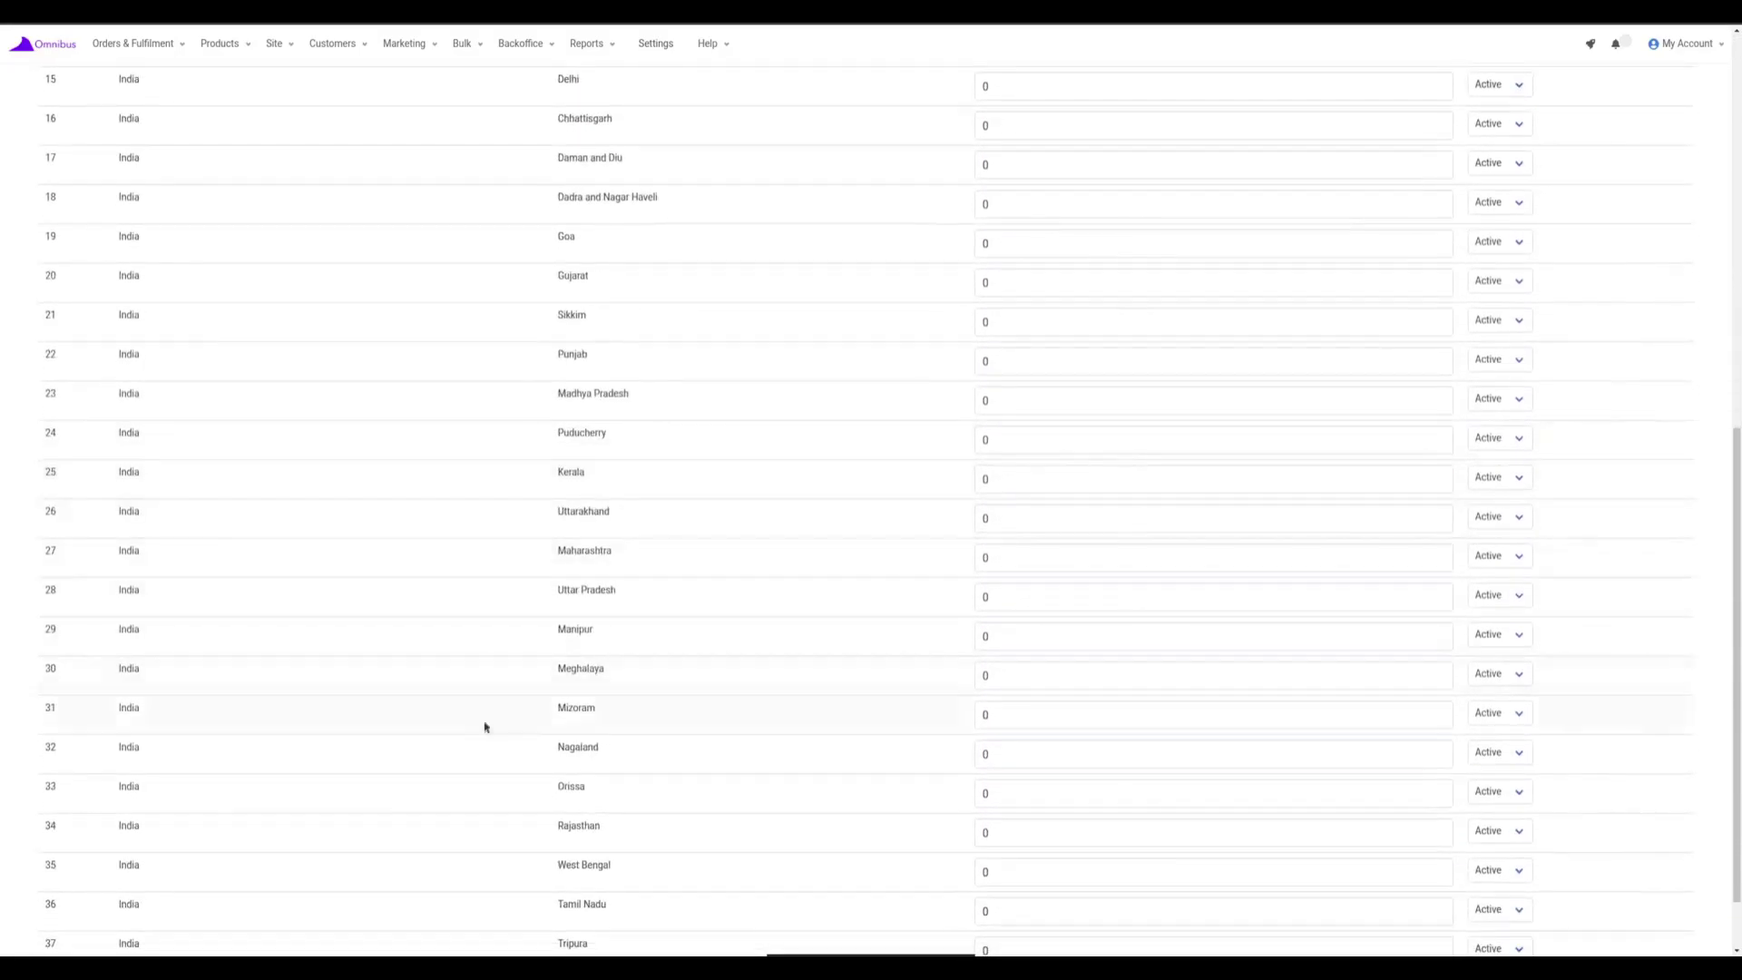
pyautogui.scroll(10, 687, 754)
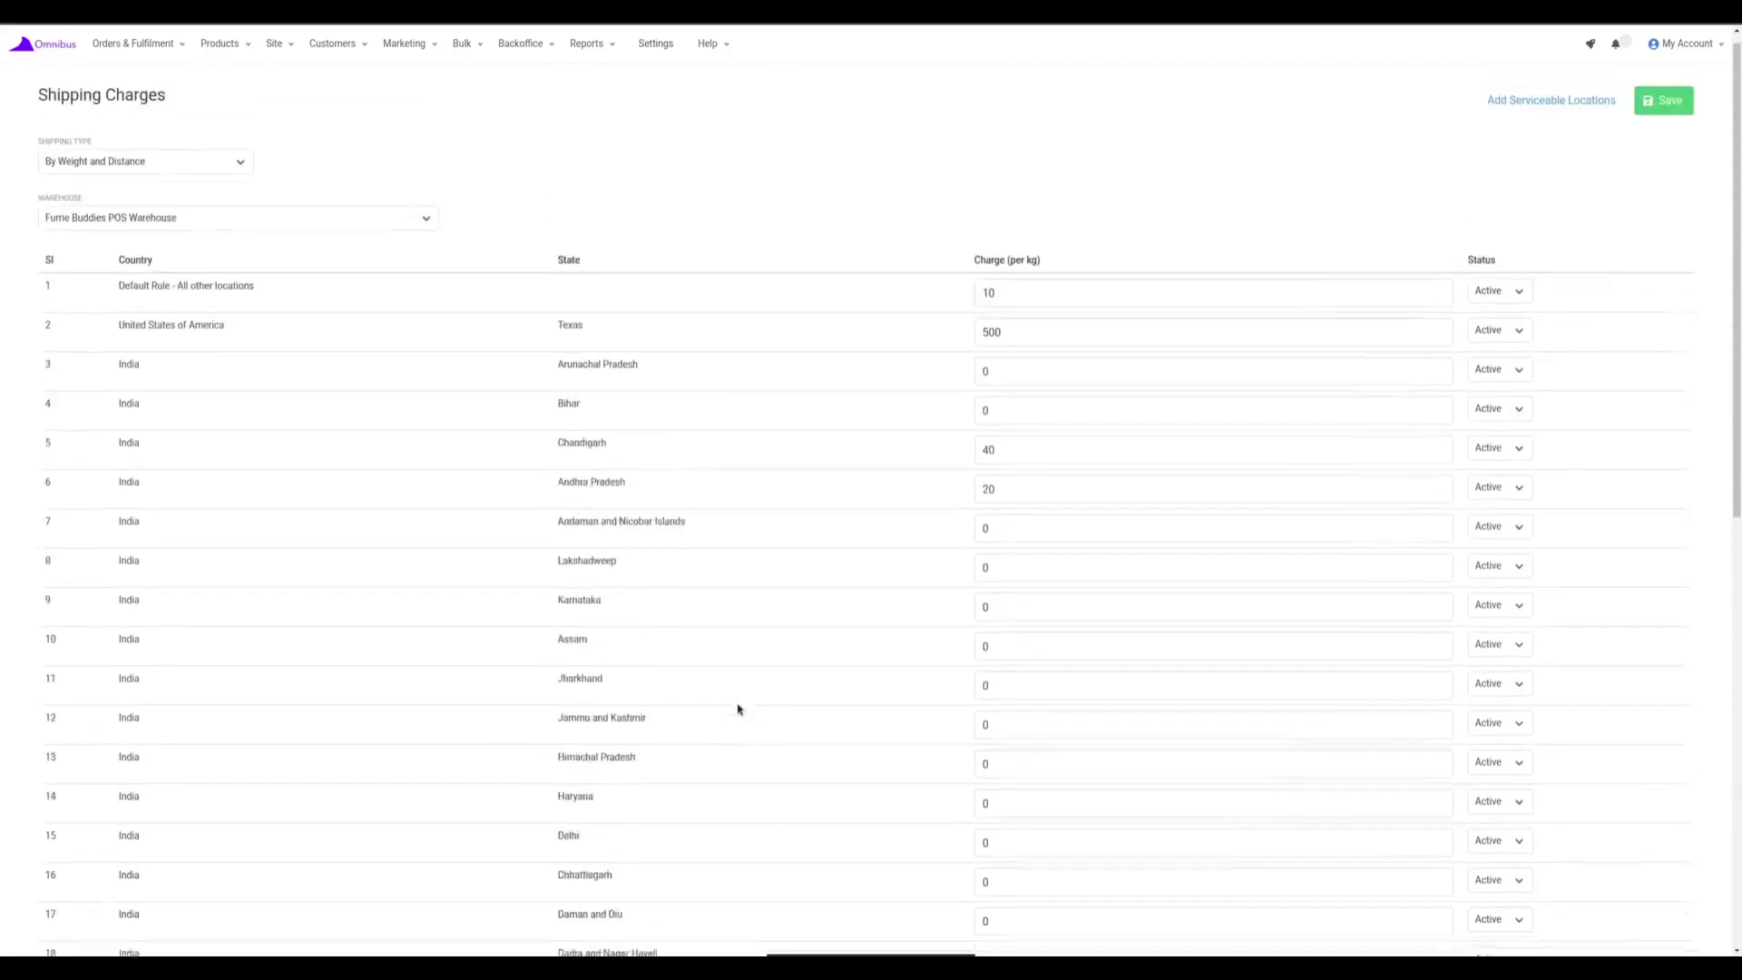